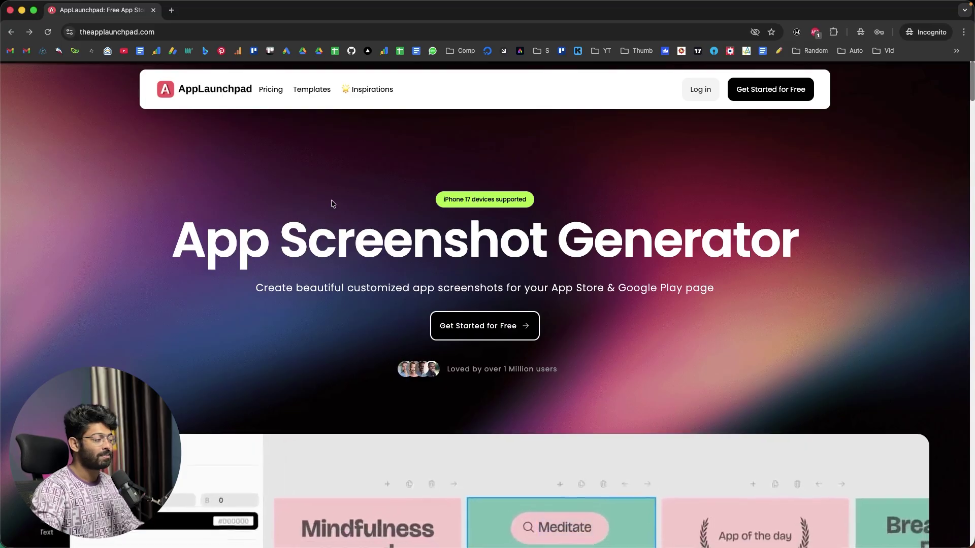
- Look through the AppLaunchpad home page, including its pre-built templates, customer reviews, layout features and automation sections
scroll(258, 192, "down", 15)
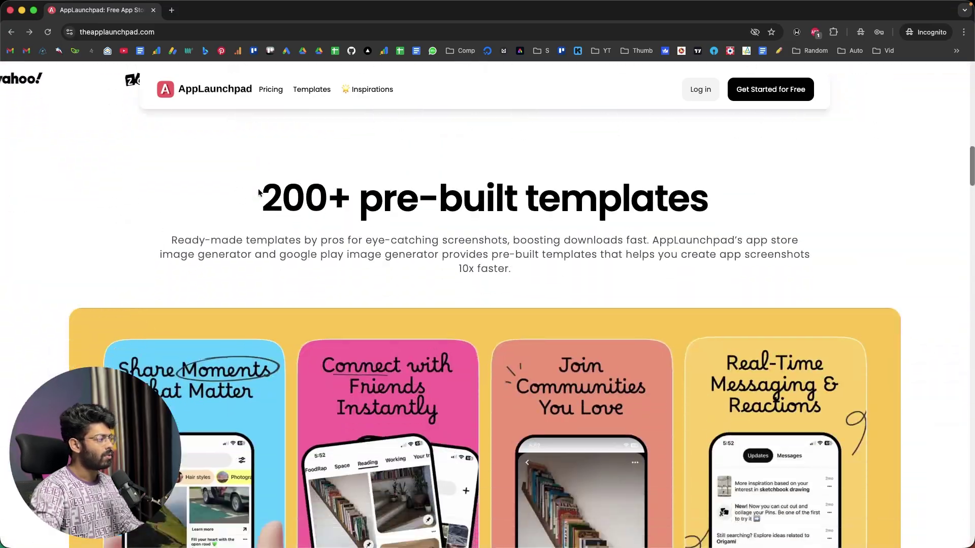
scroll(258, 192, "down", 20)
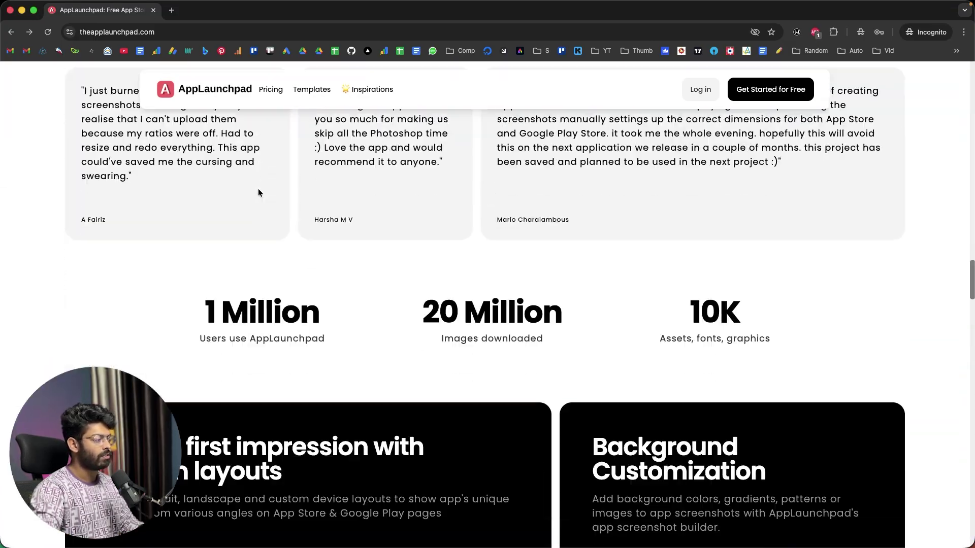
scroll(258, 192, "down", 20)
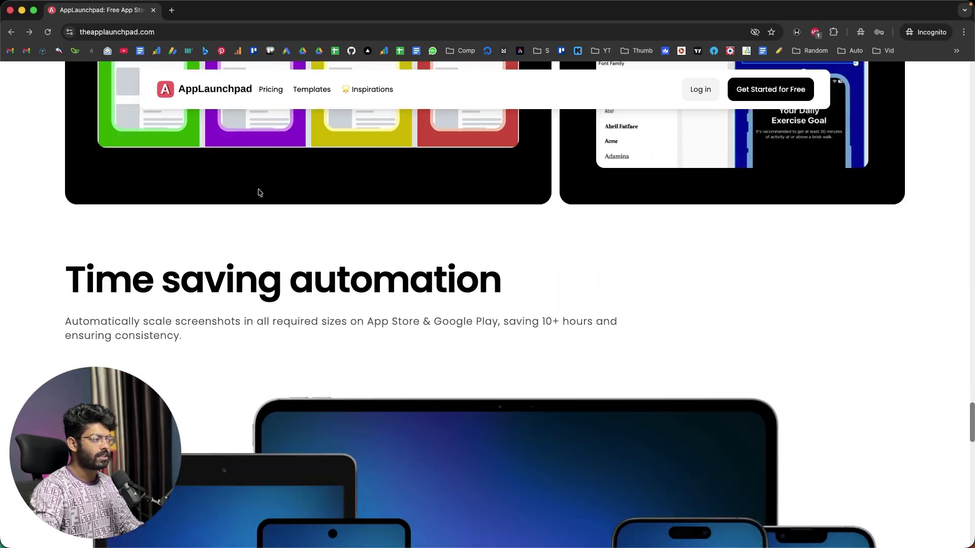
scroll(259, 192, "down", 10)
scroll(259, 192, "up", 20)
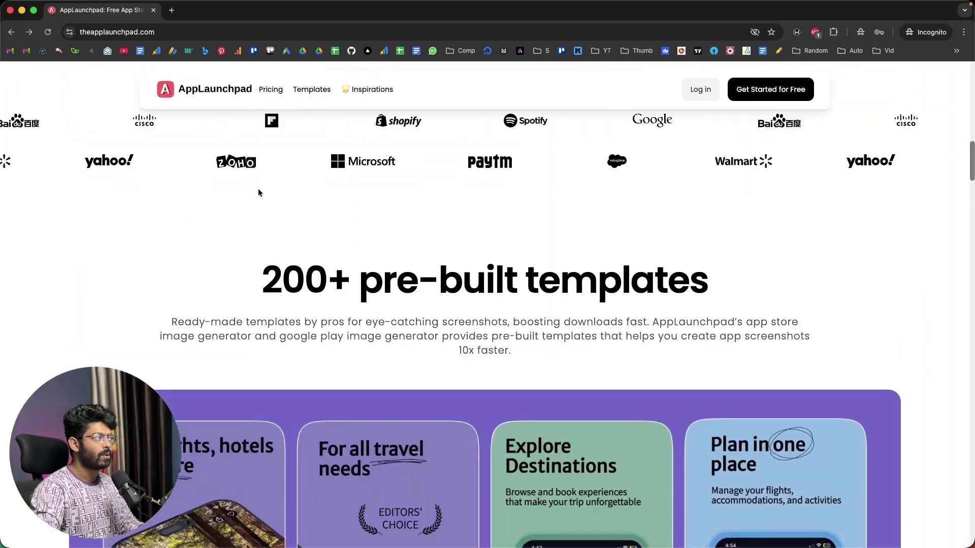
scroll(258, 192, "up", 15)
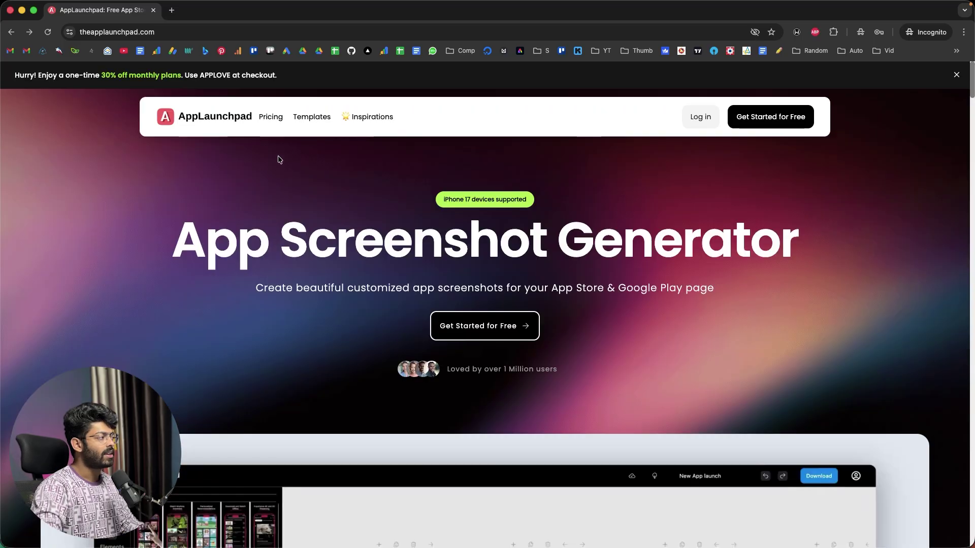
- Open the pricing page and examine what the Free and Pro plans include
left_click(270, 116)
scroll(202, 214, "down", 4)
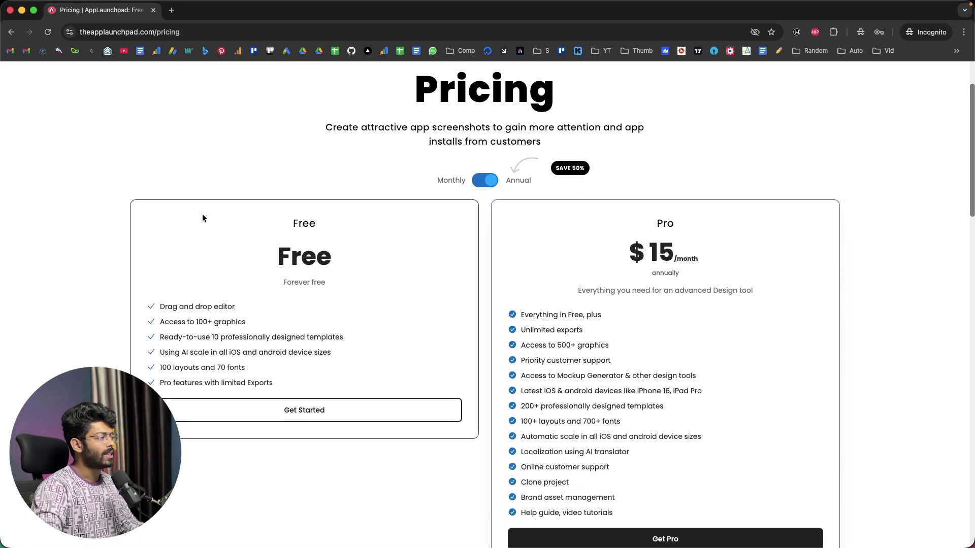
left_click_drag(282, 218, 327, 294)
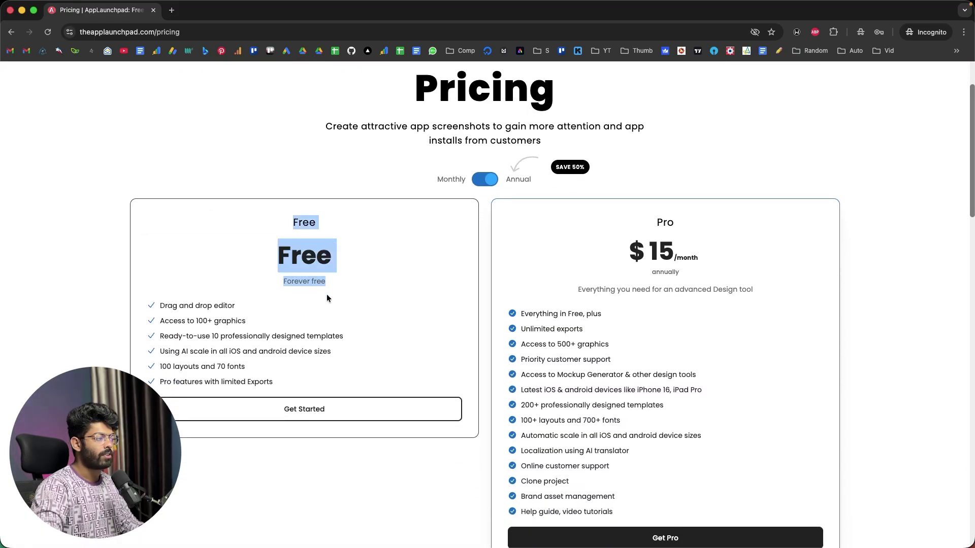
left_click(327, 294)
scroll(575, 340, "up", 3)
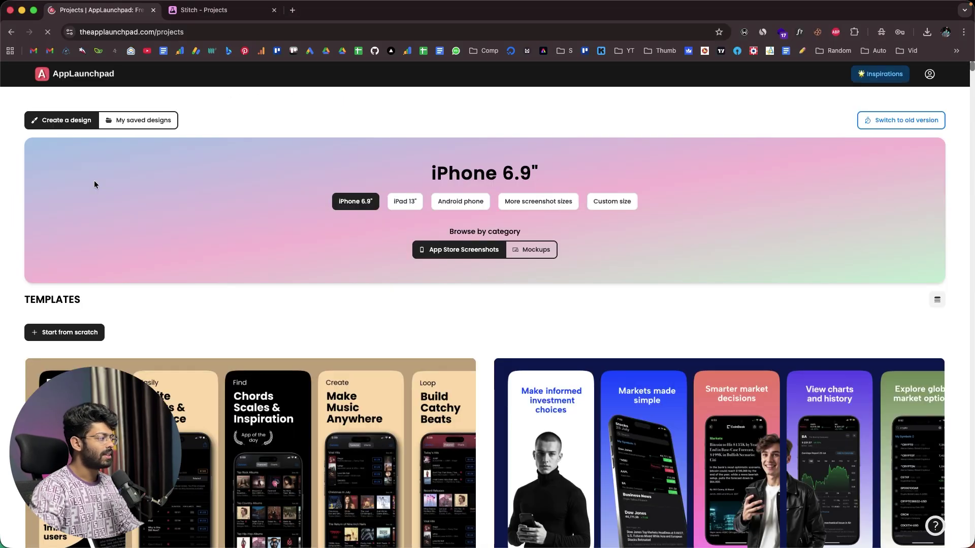
- Preview the iPad 13", iPhone 6.9" and Android phone screenshot sizes on the projects page
scroll(94, 181, "down", 7)
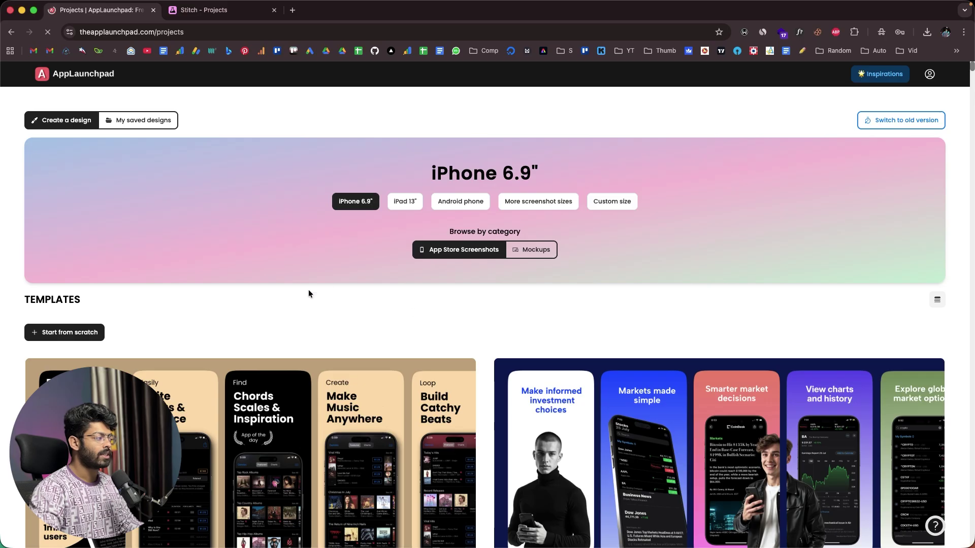
scroll(309, 293, "down", 4)
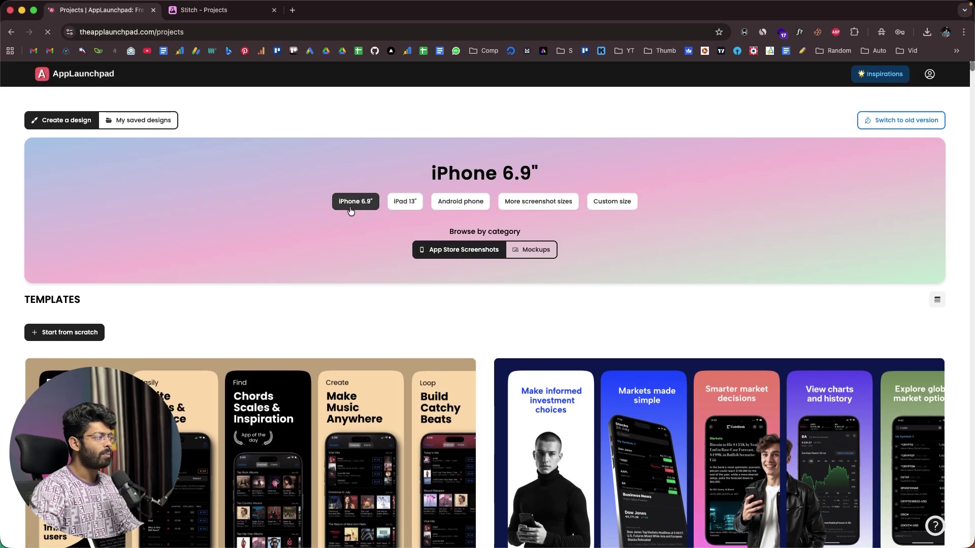
left_click(398, 207)
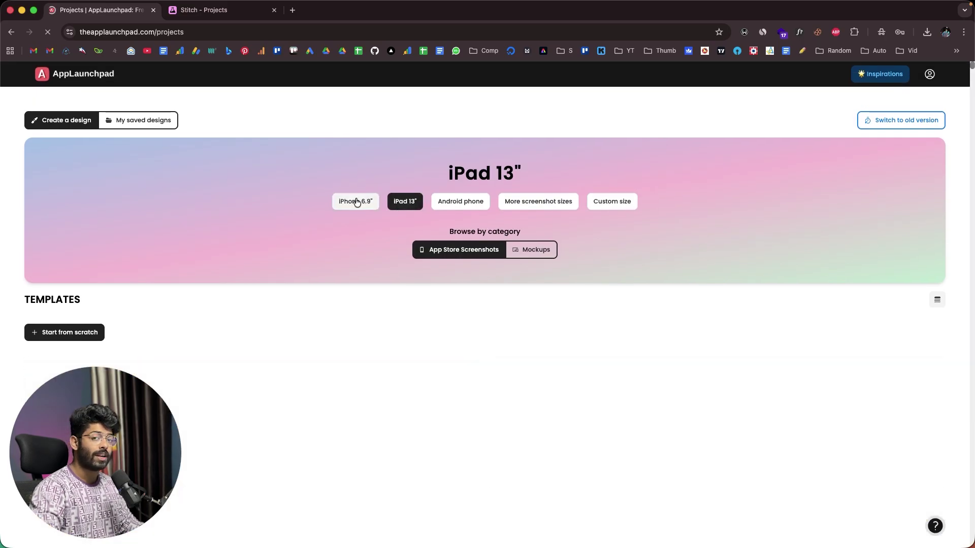
left_click(357, 201)
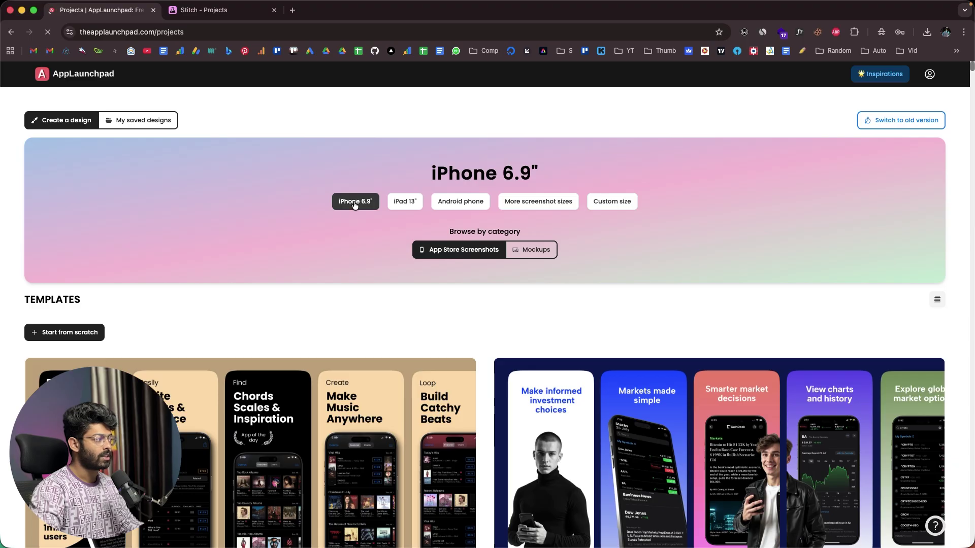
left_click(399, 202)
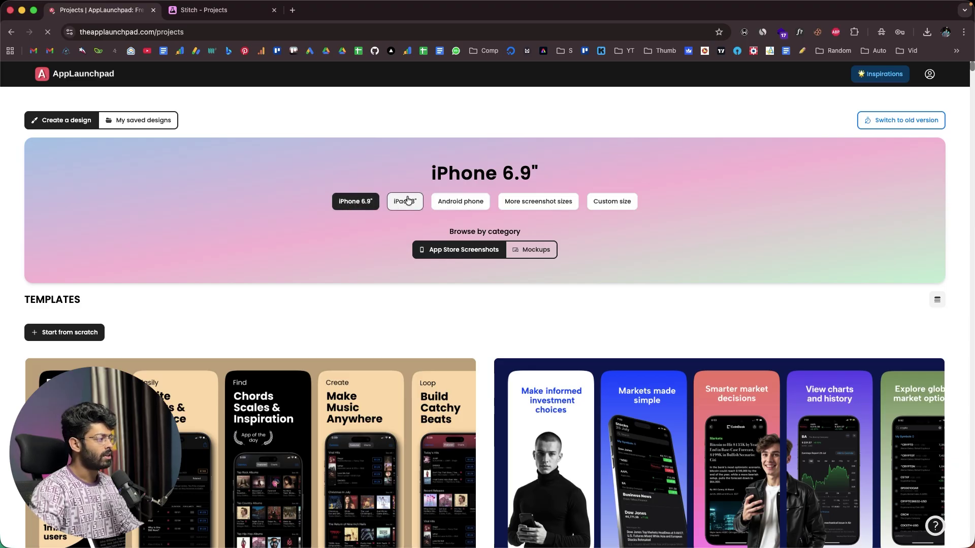
left_click(466, 203)
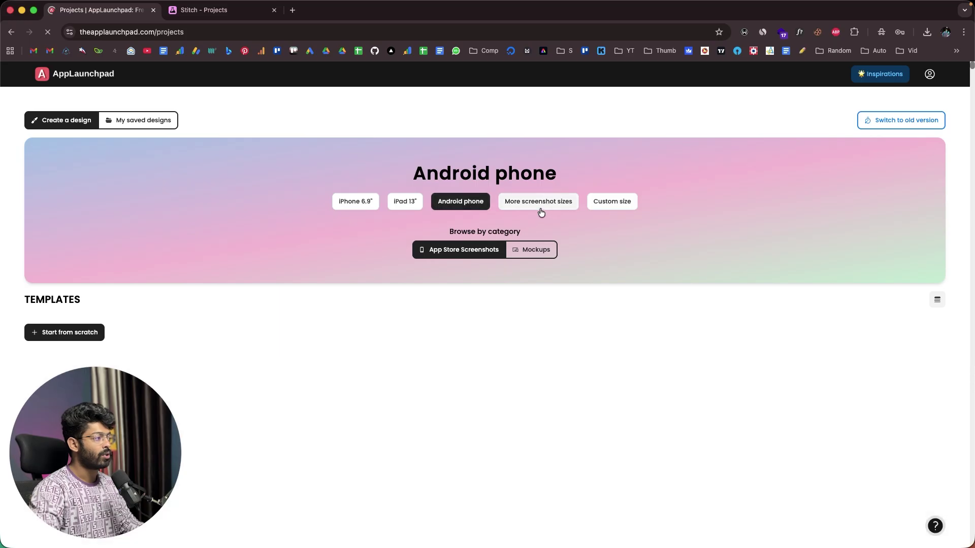
- Show more screenshot sizes and check the device choices for App Store and Google Play screenshots
left_click(539, 206)
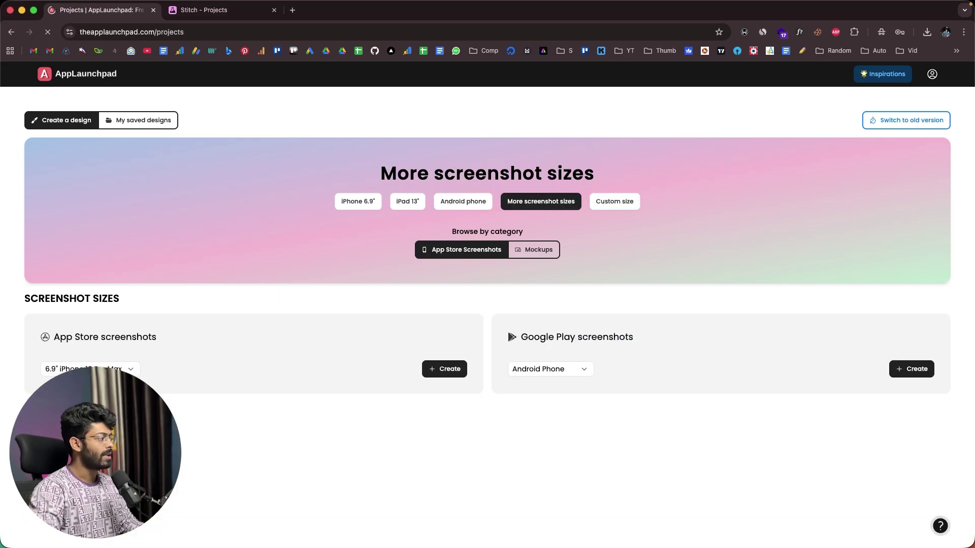
left_click(86, 368)
left_click(549, 358)
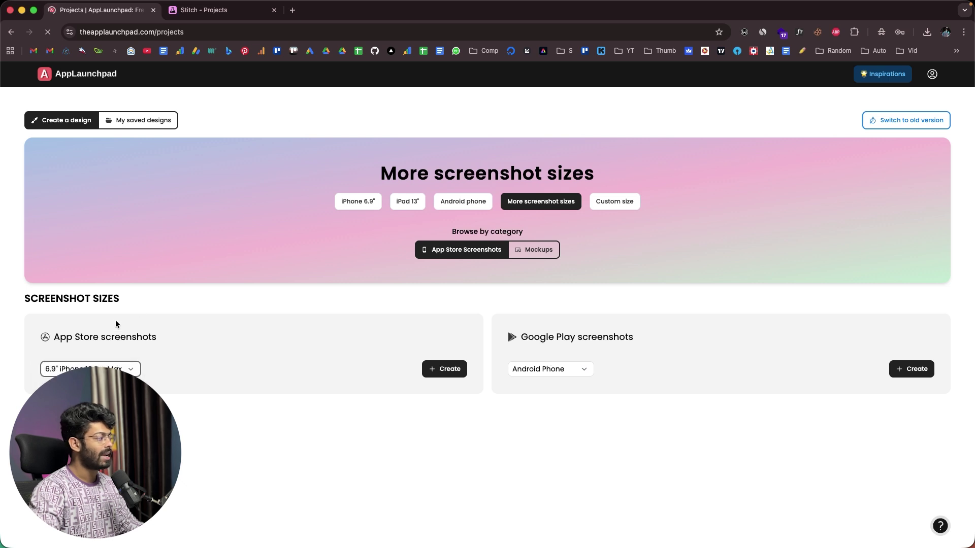
left_click(565, 368)
left_click(585, 227)
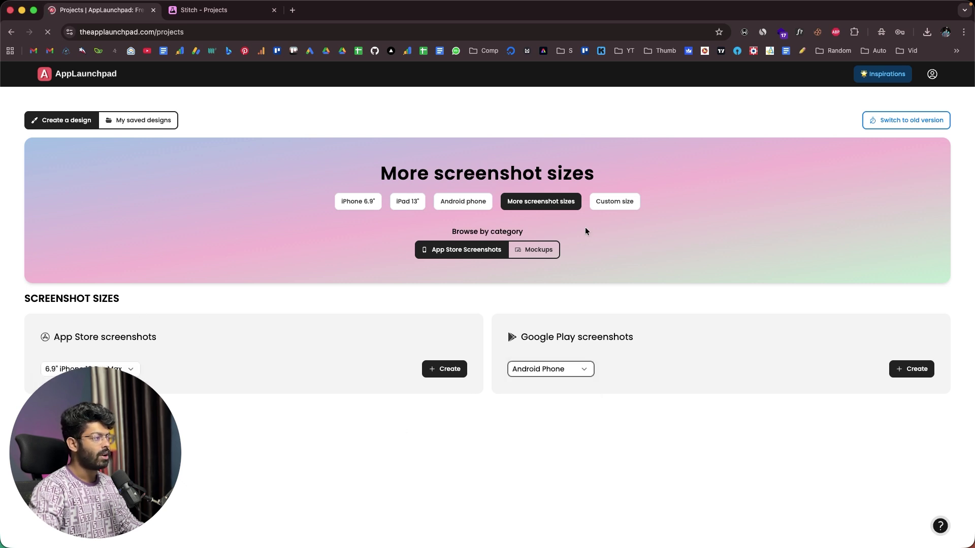
- Check the custom size and mockup options, returning to the App Store screenshot templates for iPhone 6.9"
left_click(614, 201)
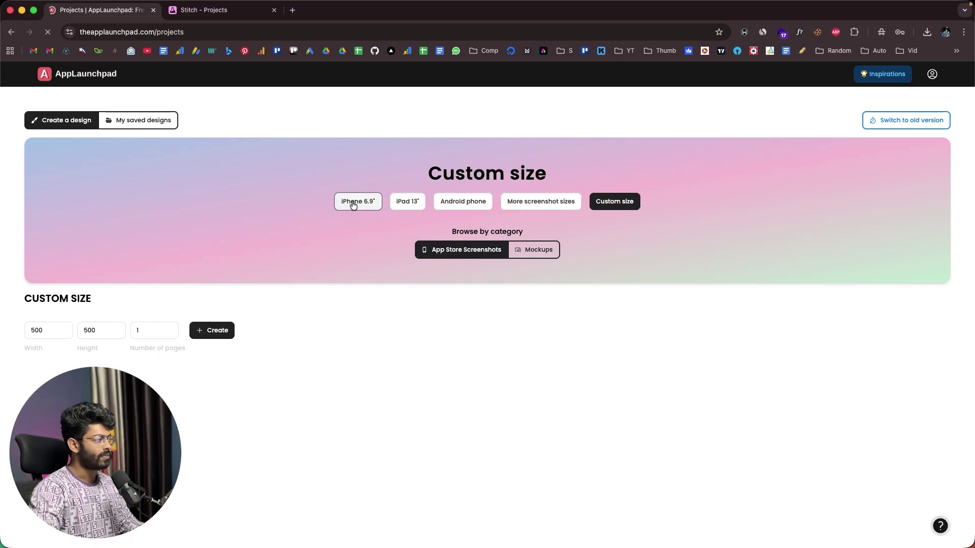
left_click(345, 207)
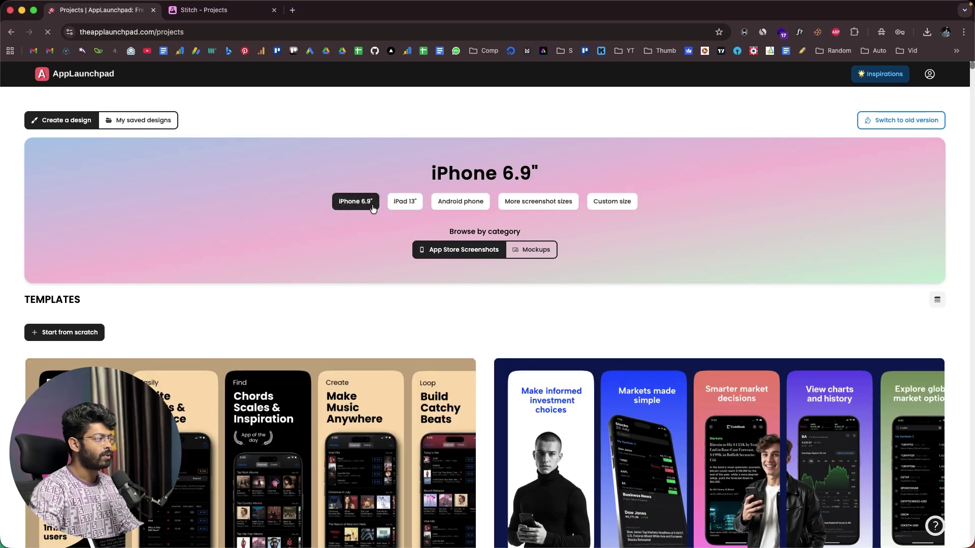
left_click(441, 255)
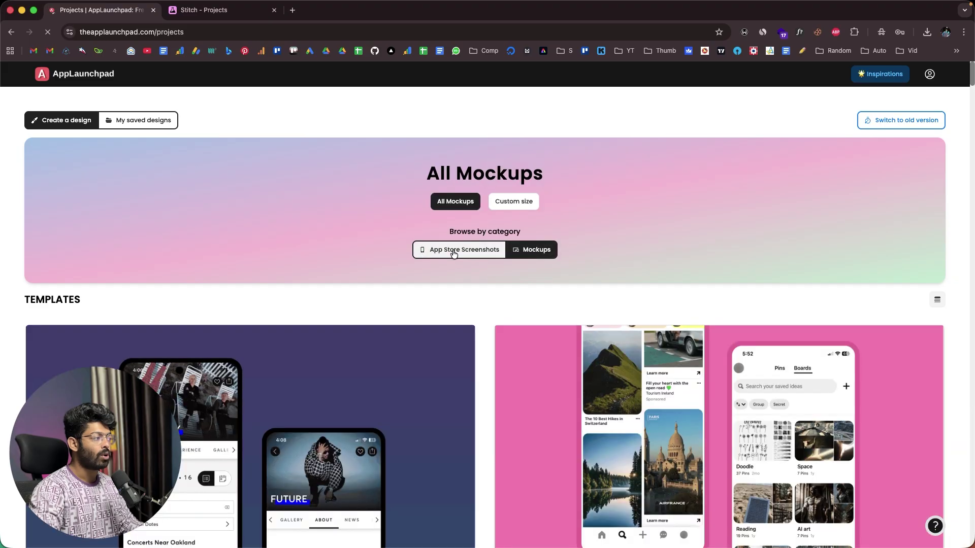
left_click(453, 254)
- Browse the iPhone 6.9" App Store screenshot templates to compare their layouts, colours and app themes
scroll(267, 229, "down", 15)
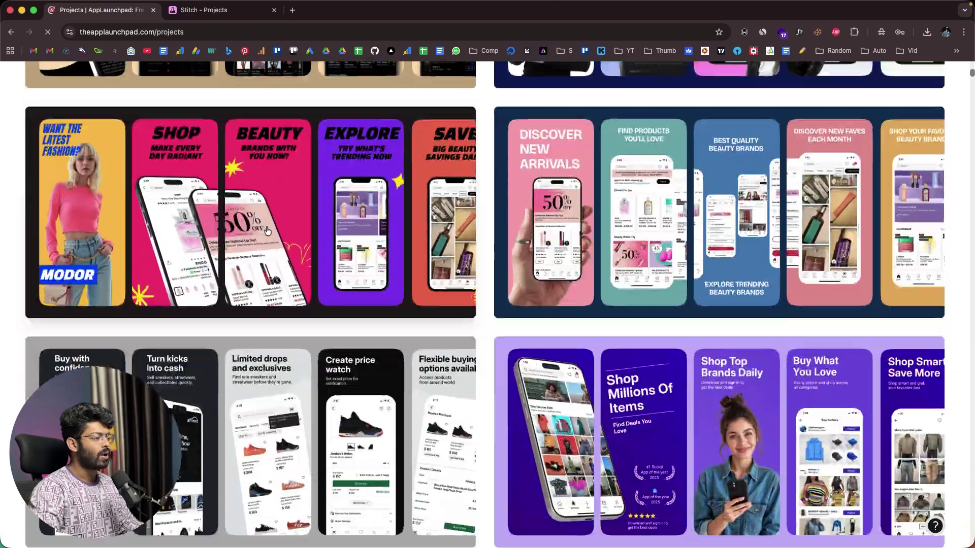
scroll(267, 231, "down", 20)
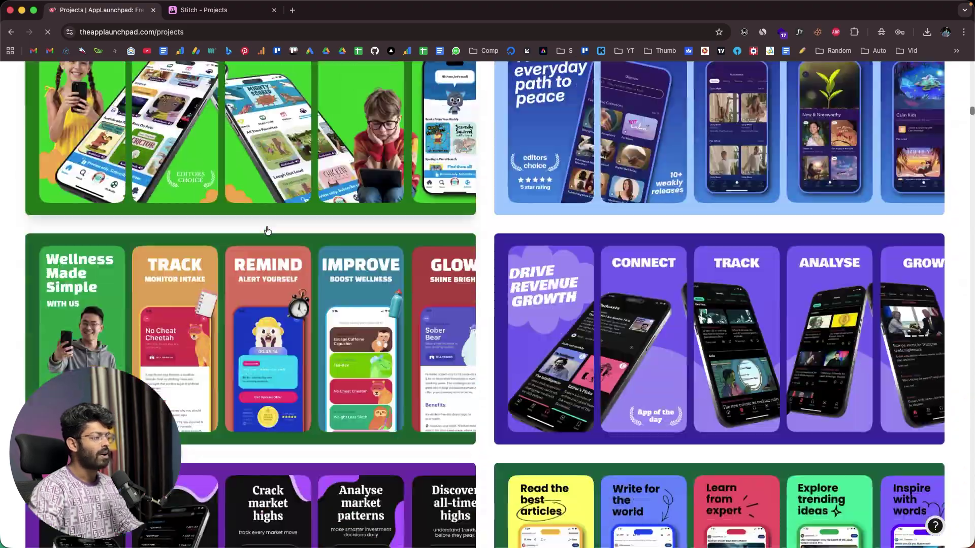
scroll(267, 231, "down", 15)
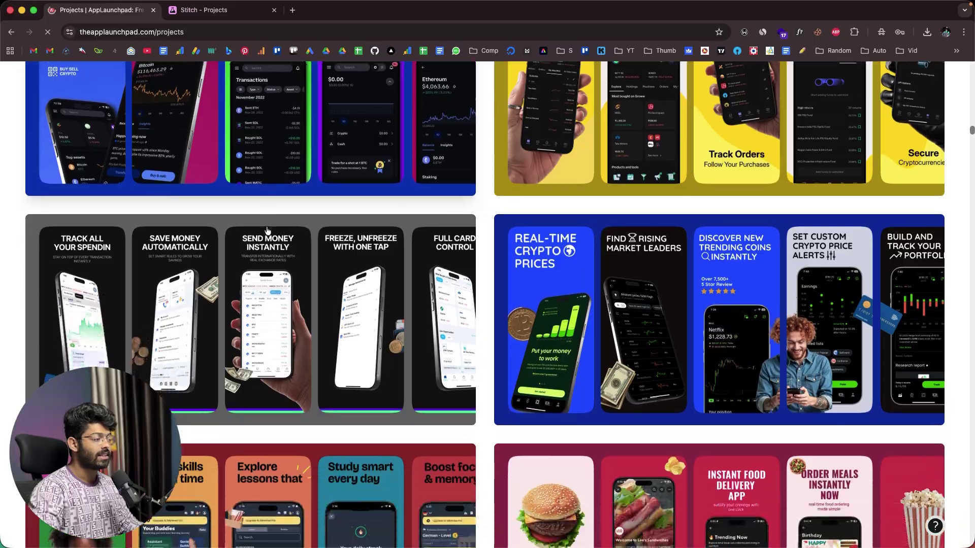
scroll(268, 231, "down", 3)
scroll(268, 231, "down", 16)
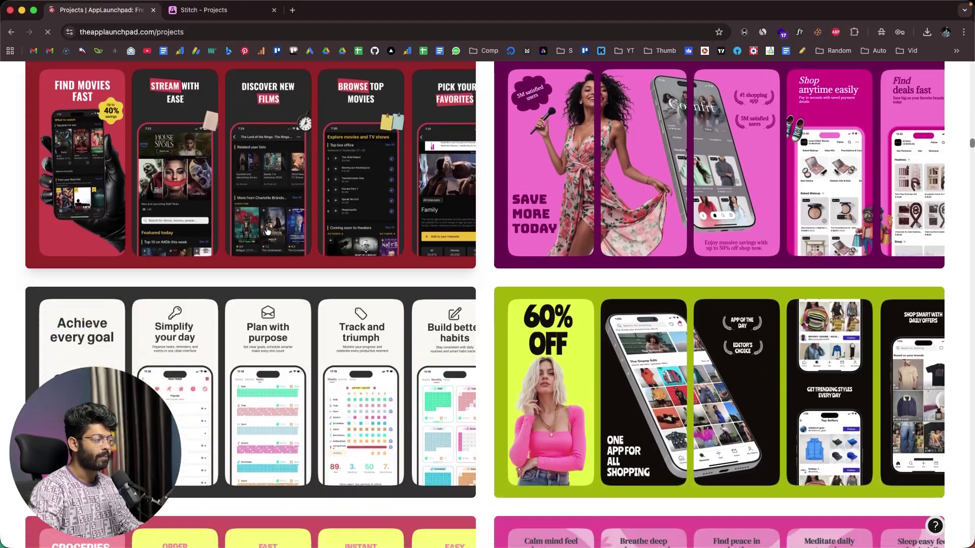
scroll(351, 246, "down", 19)
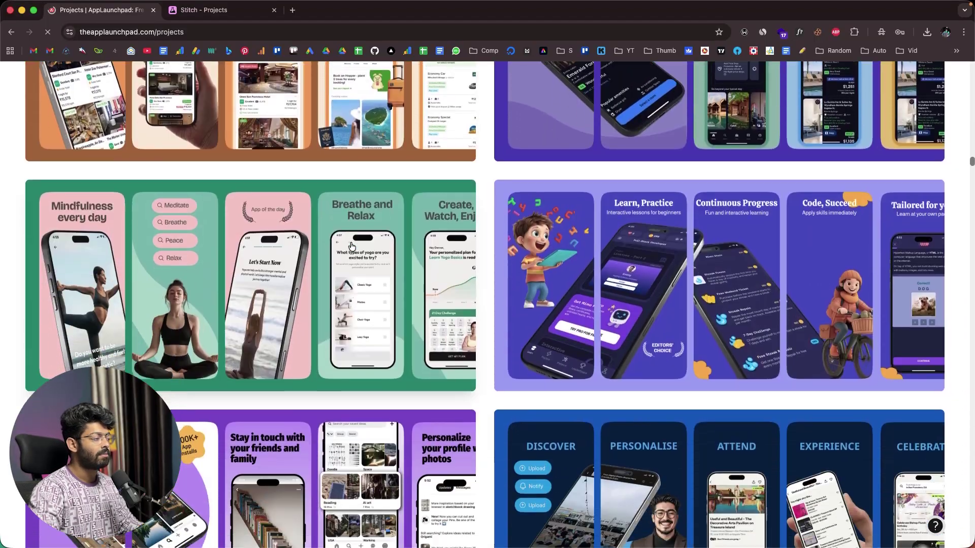
scroll(351, 246, "down", 7)
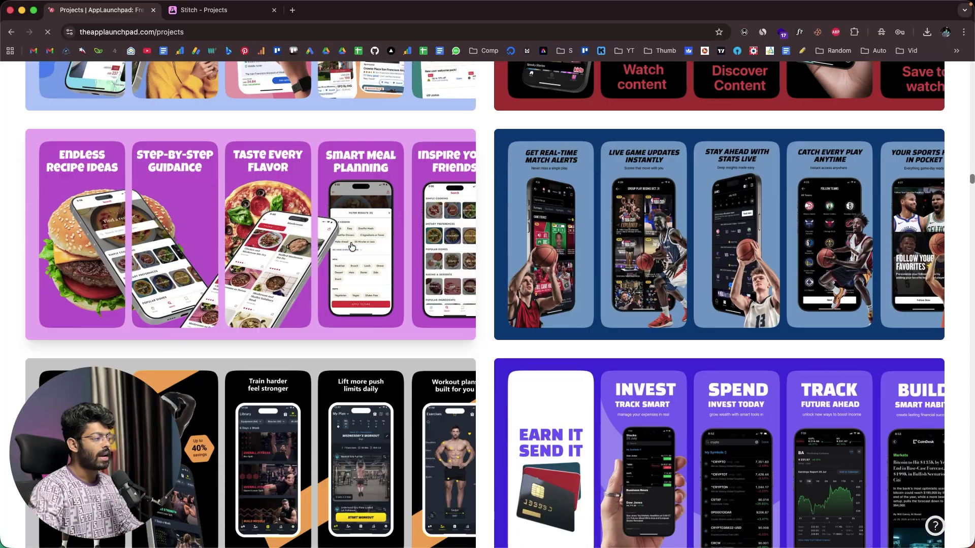
scroll(686, 256, "down", 17)
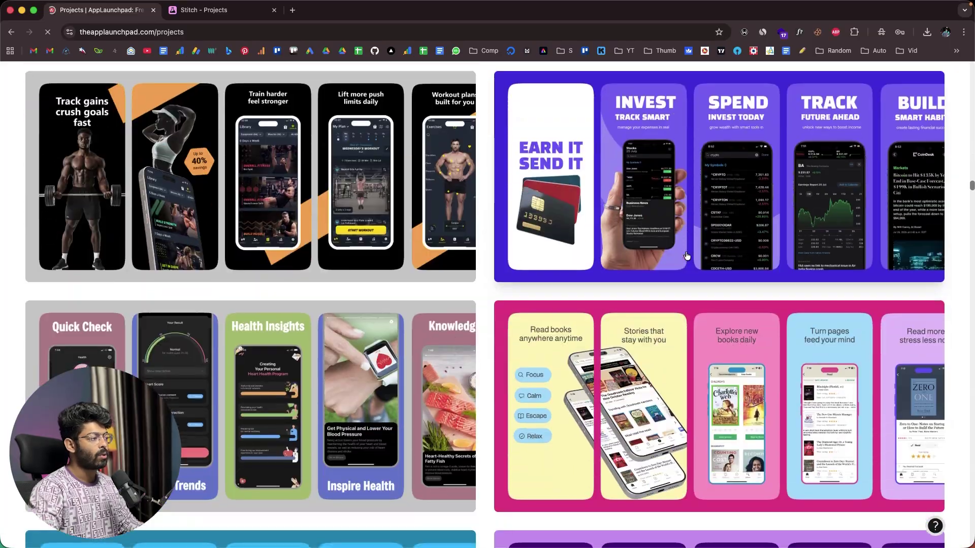
scroll(687, 256, "down", 4)
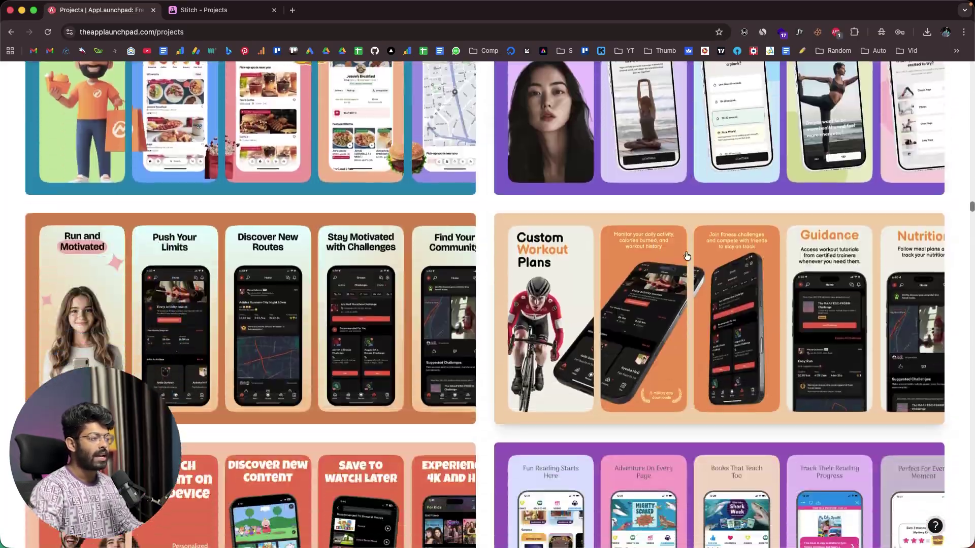
scroll(686, 256, "up", 14)
scroll(687, 255, "down", 20)
scroll(687, 255, "down", 15)
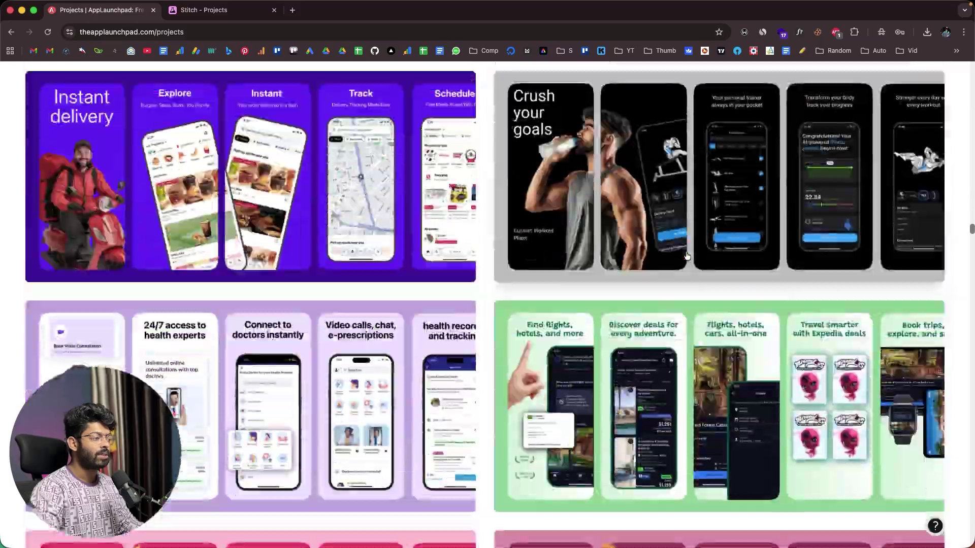
scroll(687, 256, "up", 20)
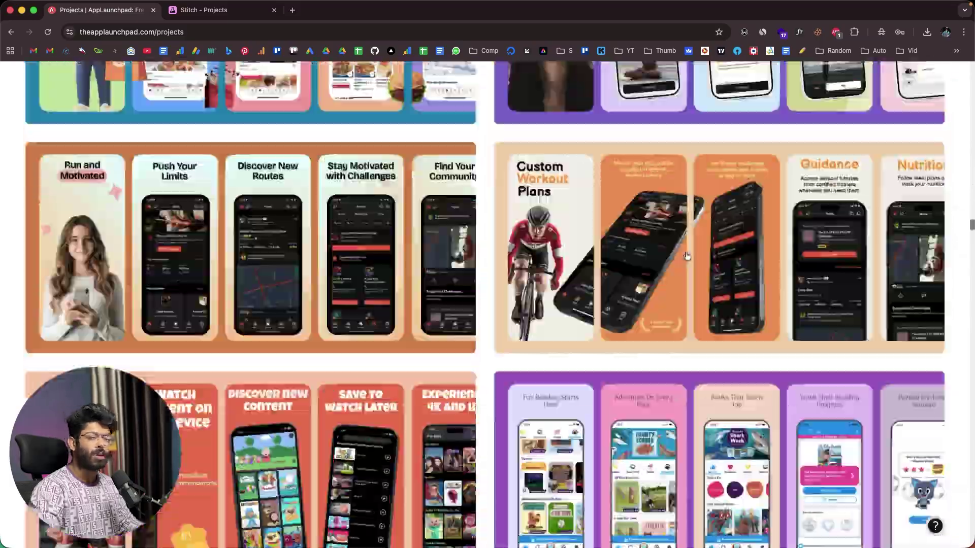
scroll(686, 255, "up", 20)
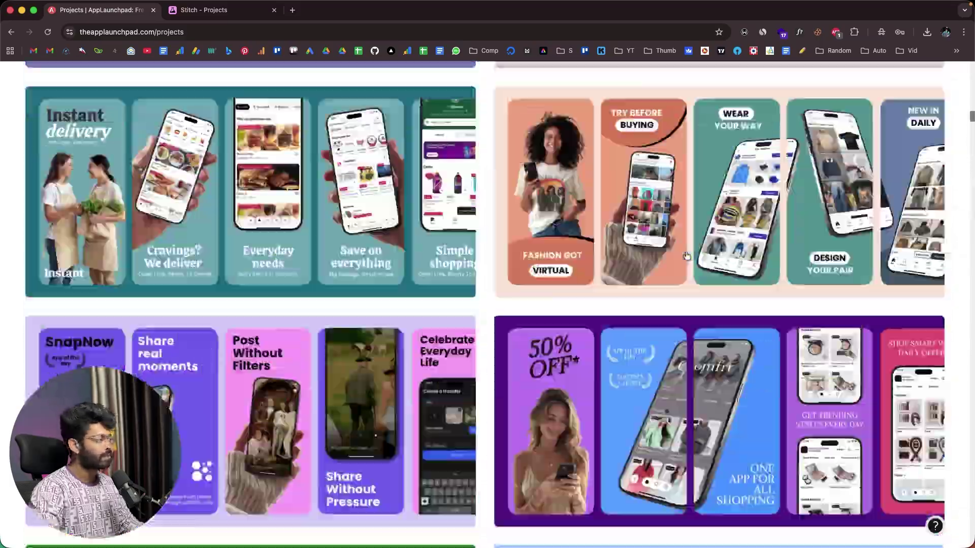
scroll(686, 256, "down", 10)
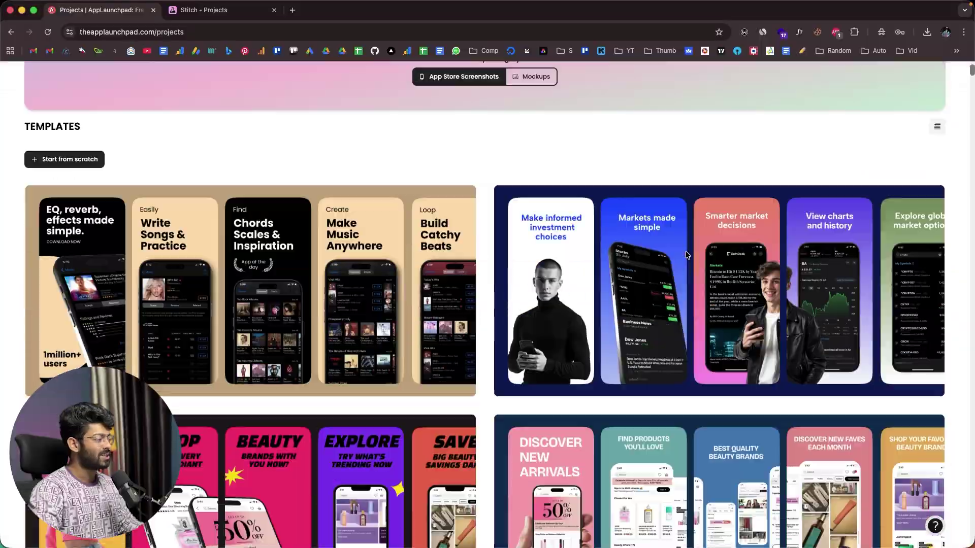
scroll(354, 211, "down", 16)
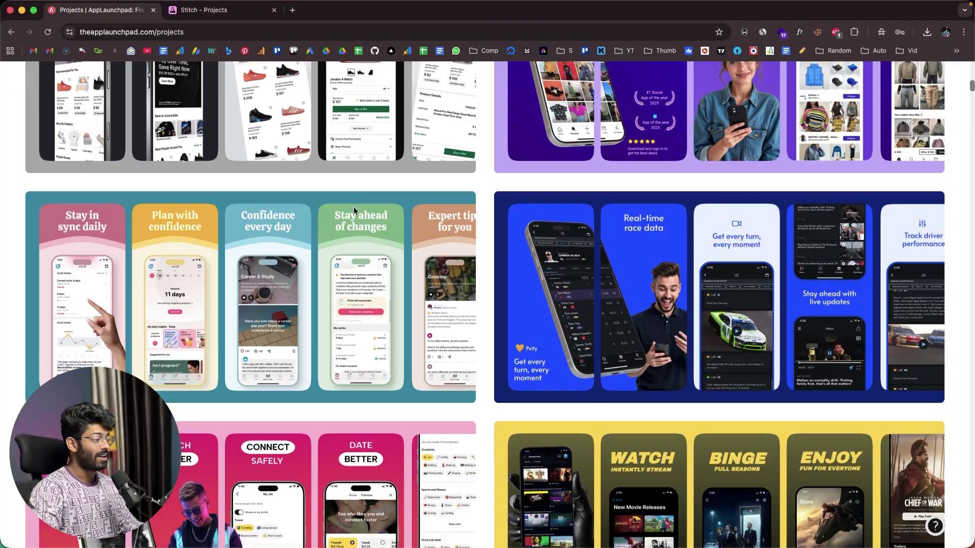
scroll(355, 212, "down", 8)
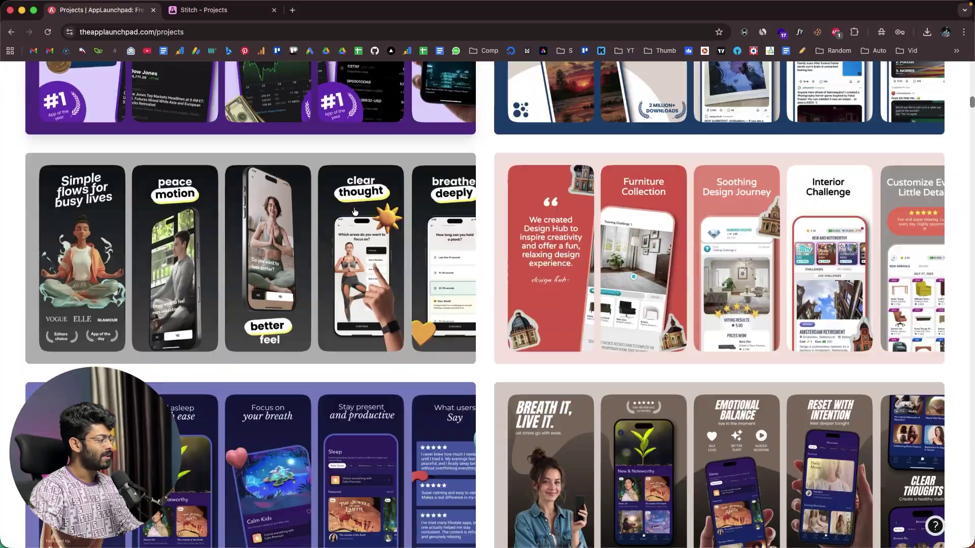
scroll(791, 146, "up", 1)
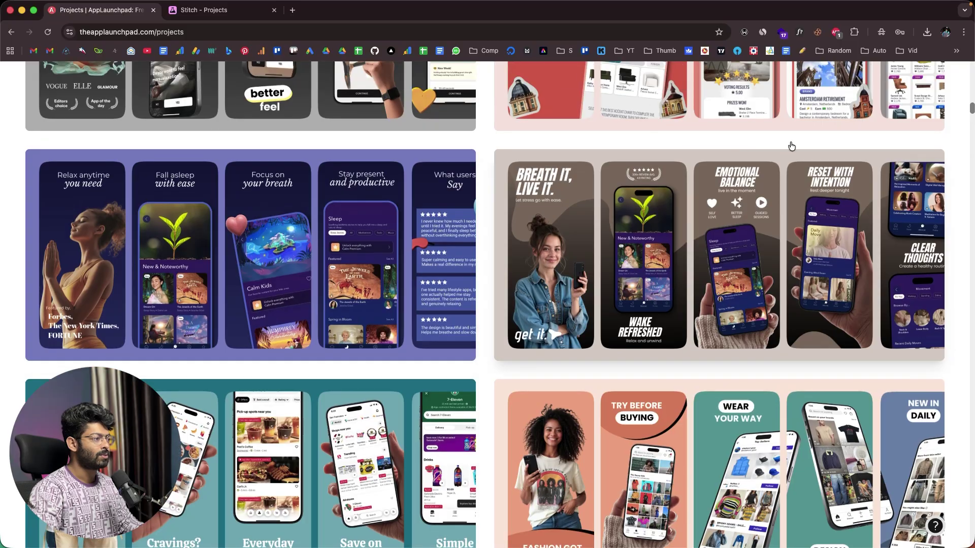
- Look through more iPhone 6.9" templates further down the gallery, comparing shopping, finance, food, travel, fitness and education designs
scroll(711, 238, "down", 6)
scroll(747, 213, "up", 1)
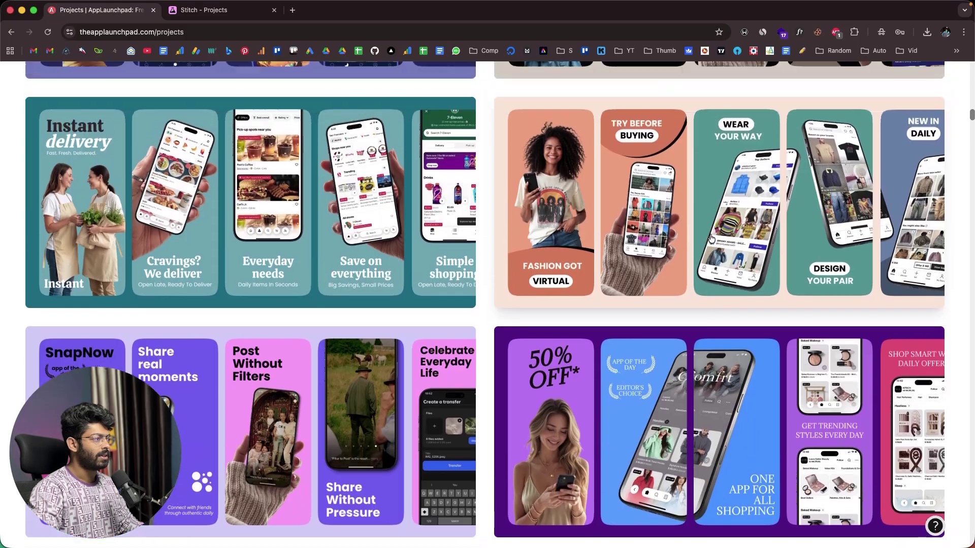
scroll(752, 209, "down", 8)
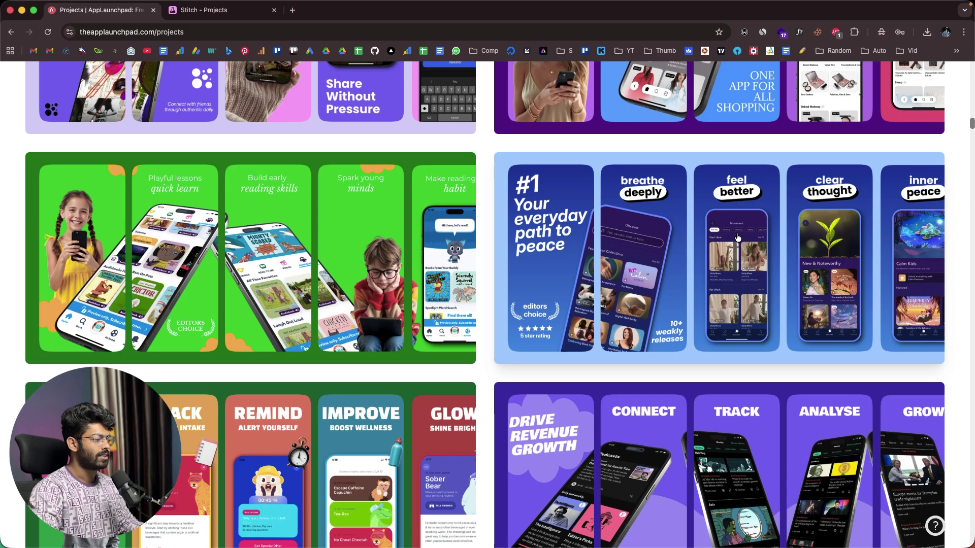
scroll(738, 237, "down", 10)
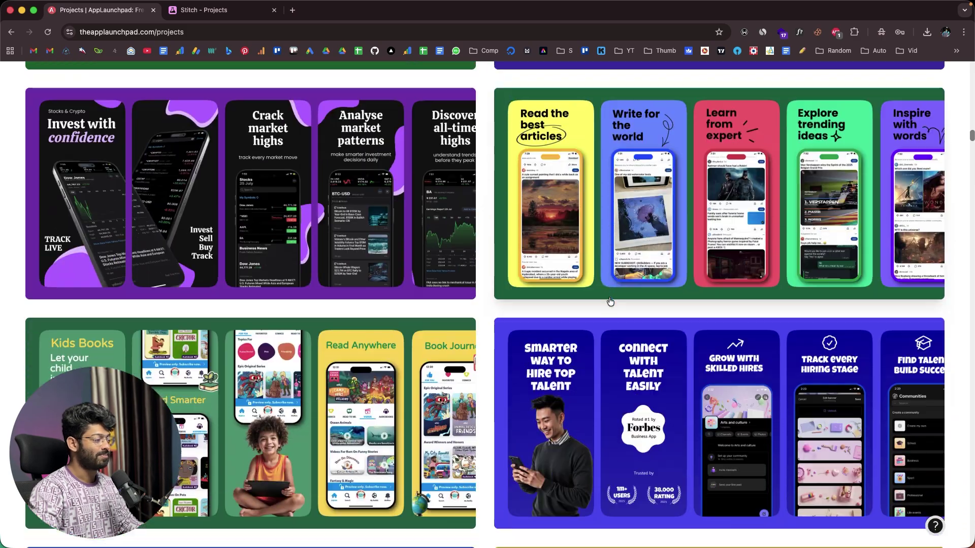
scroll(611, 302, "down", 10)
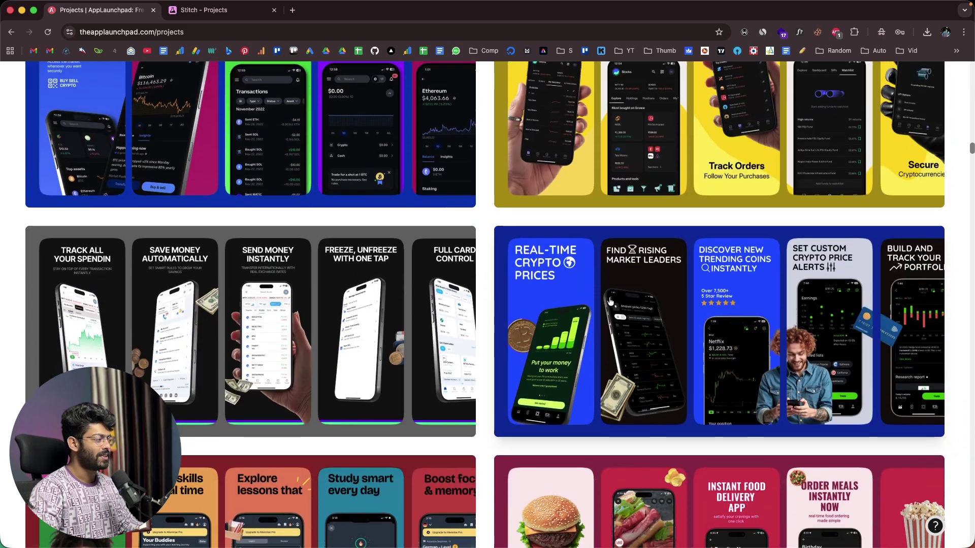
scroll(610, 302, "down", 7)
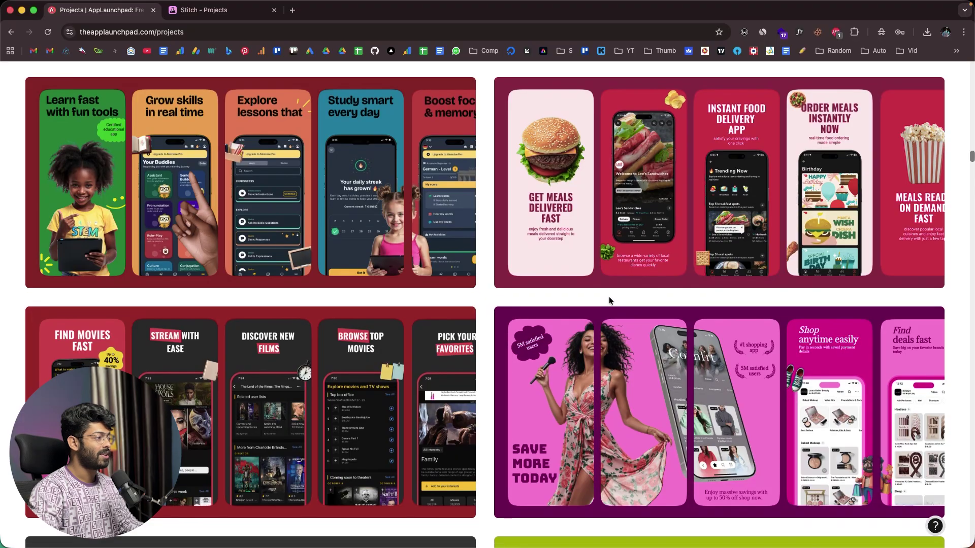
scroll(608, 297, "down", 7)
scroll(610, 302, "up", 4)
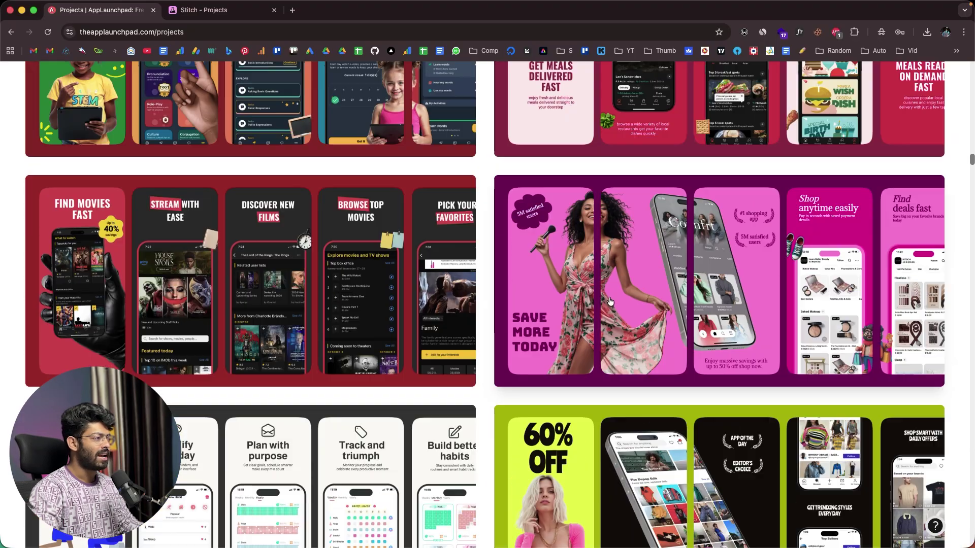
scroll(610, 301, "up", 3)
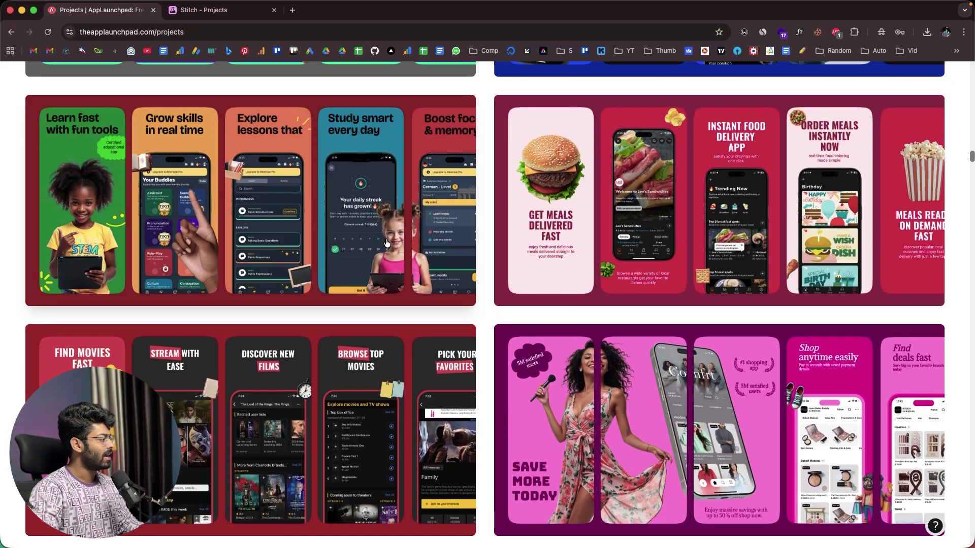
scroll(387, 243, "down", 8)
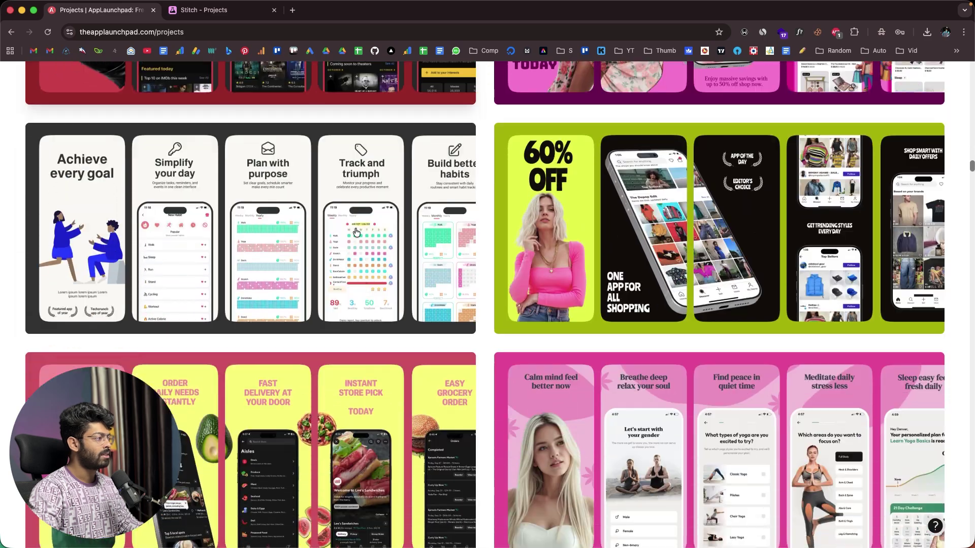
scroll(357, 232, "down", 7)
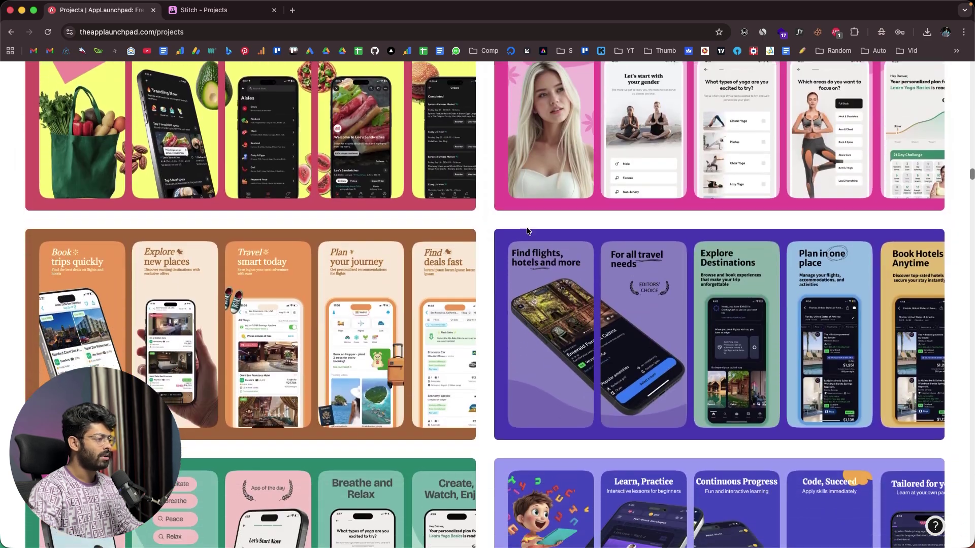
scroll(528, 231, "down", 5)
scroll(433, 225, "down", 3)
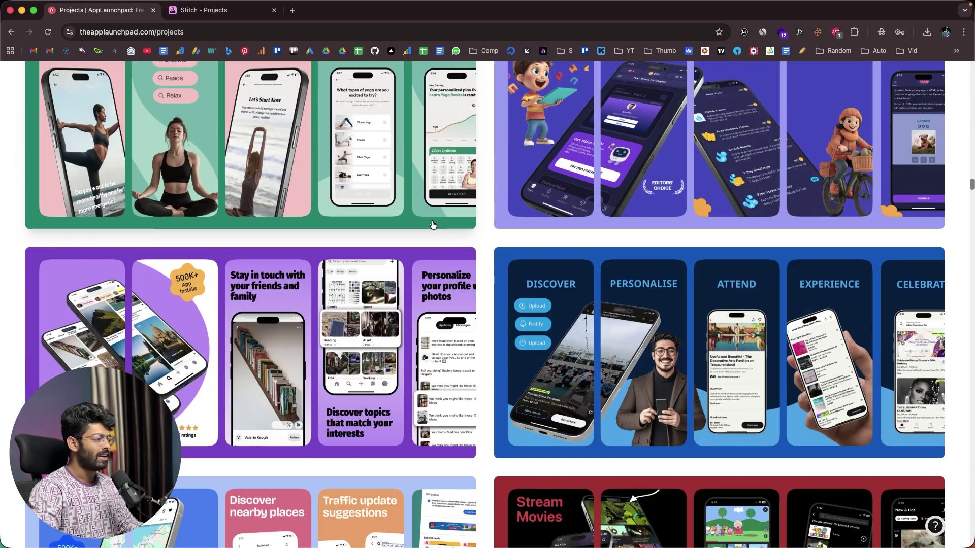
scroll(432, 224, "down", 11)
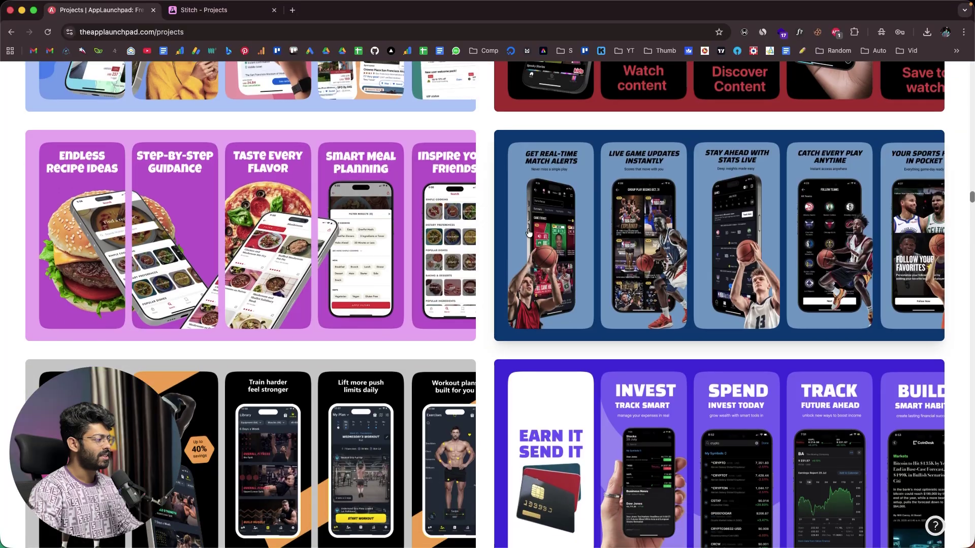
scroll(528, 233, "down", 14)
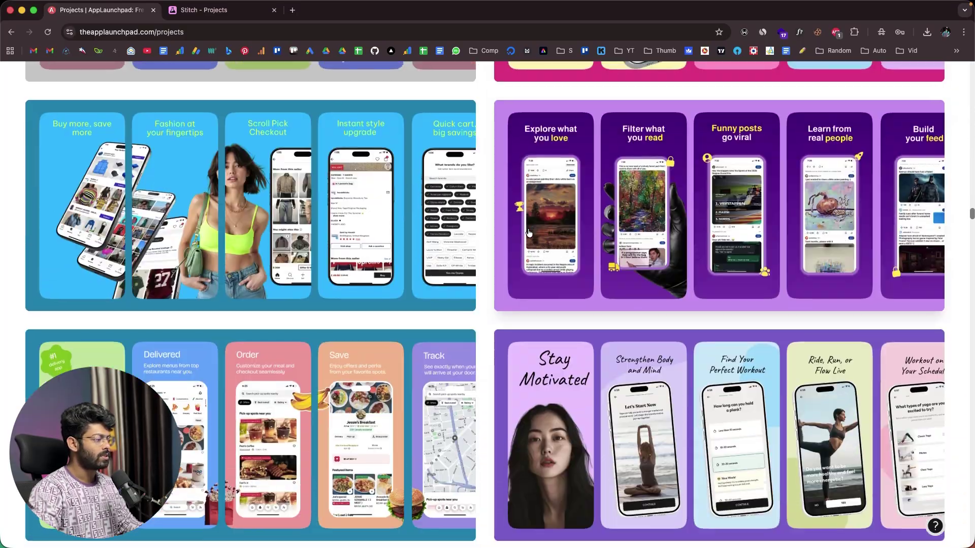
scroll(528, 232, "down", 16)
scroll(528, 233, "up", 8)
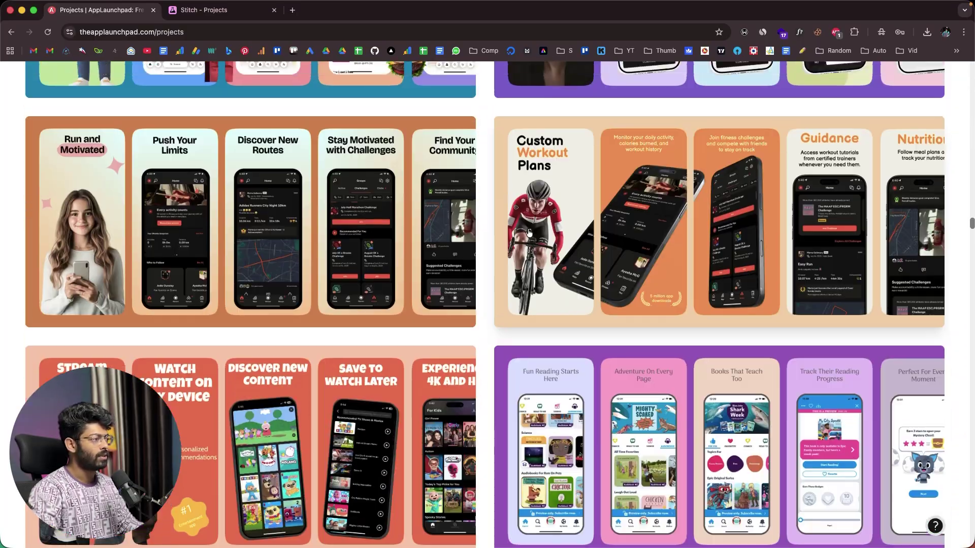
scroll(529, 233, "down", 8)
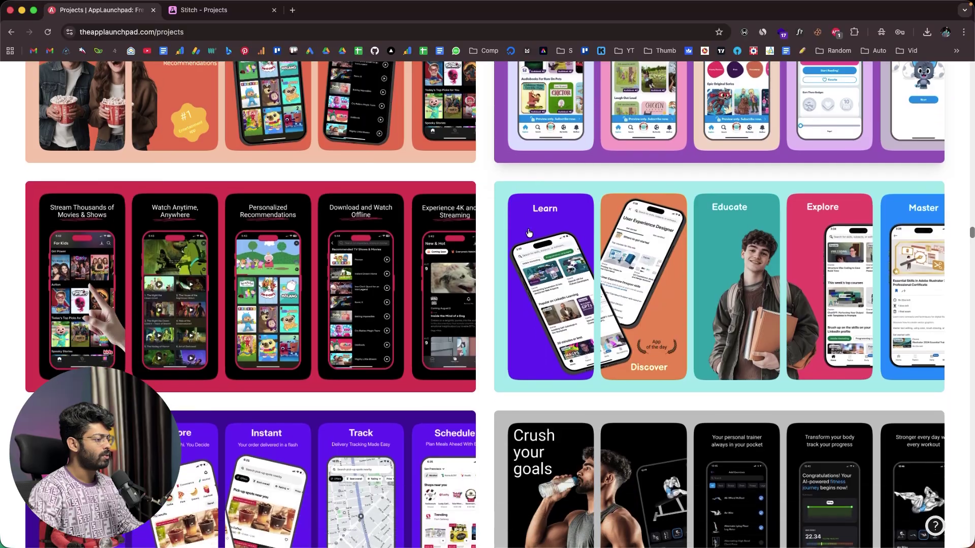
scroll(529, 232, "down", 10)
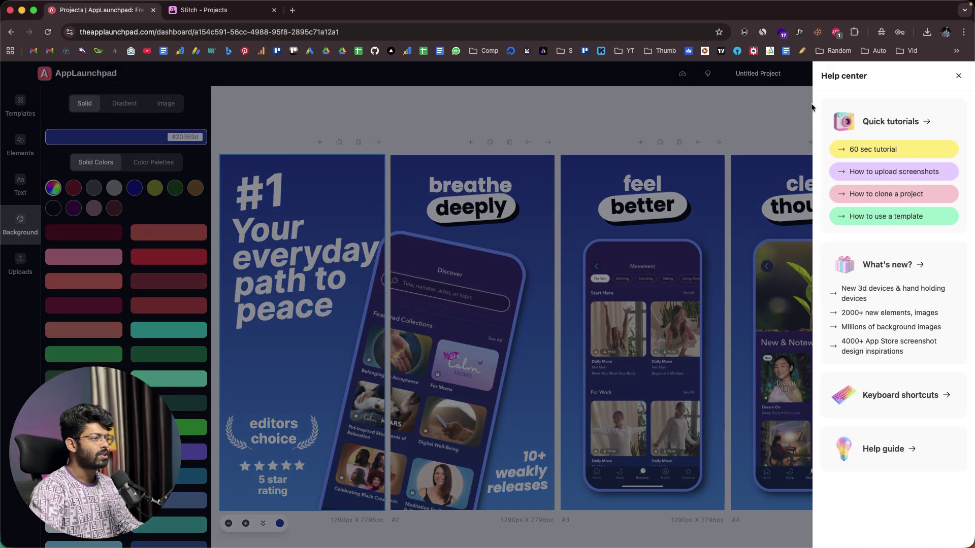
- Dismiss the help center and look over the meditation template's screenshots, from "#1 Your everyday path to peace" to "inner peace"
left_click(959, 77)
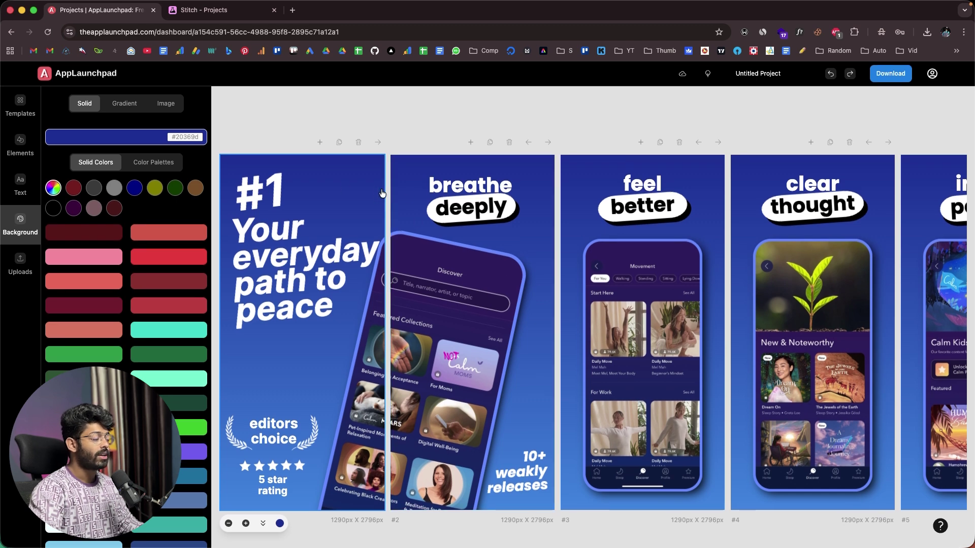
scroll(356, 282, "right", 5)
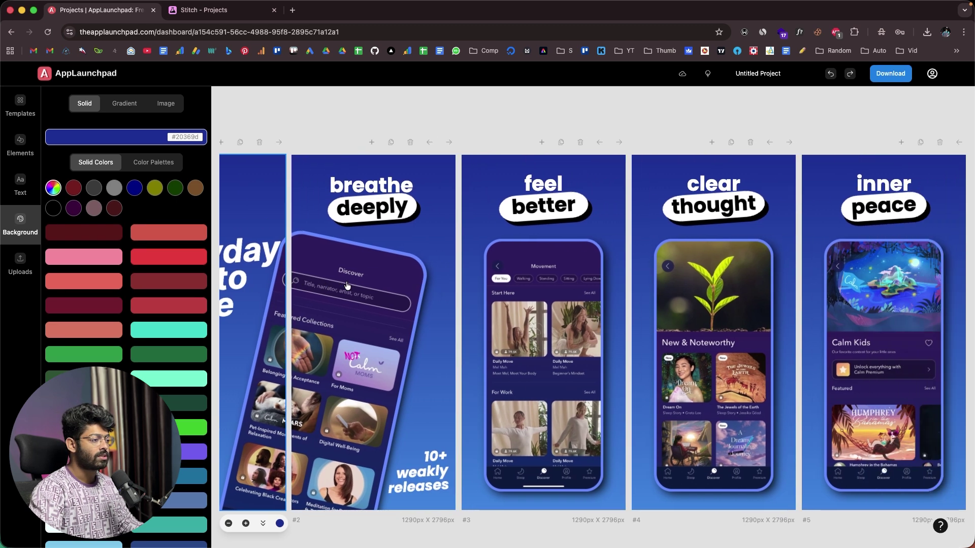
scroll(375, 274, "left", 5)
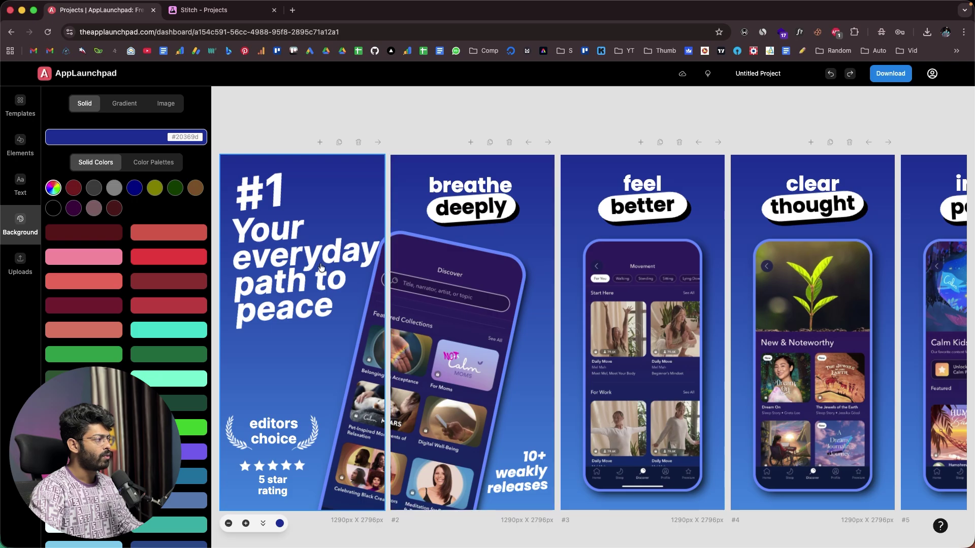
scroll(826, 253, "right", 2)
scroll(827, 253, "right", 1)
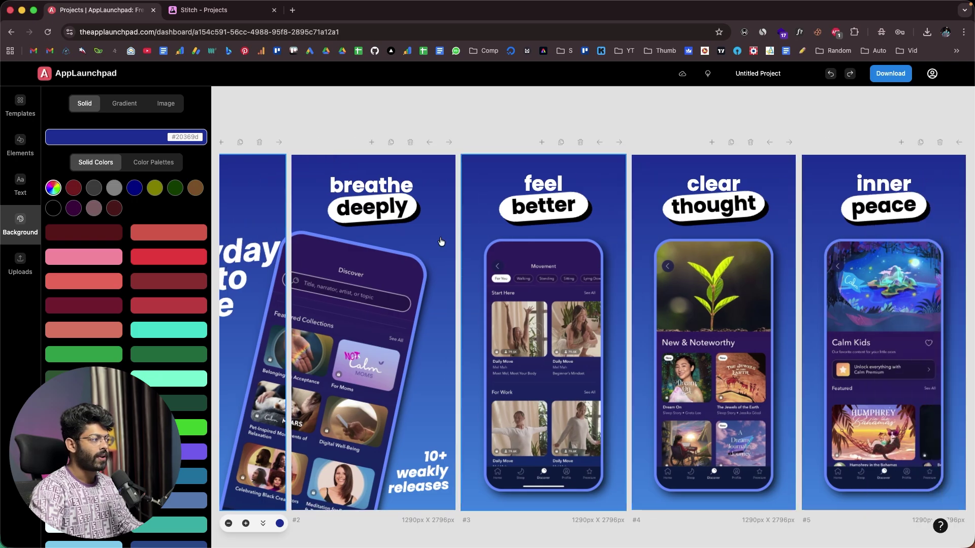
scroll(818, 239, "left", 2)
scroll(810, 226, "right", 2)
scroll(804, 217, "left", 3)
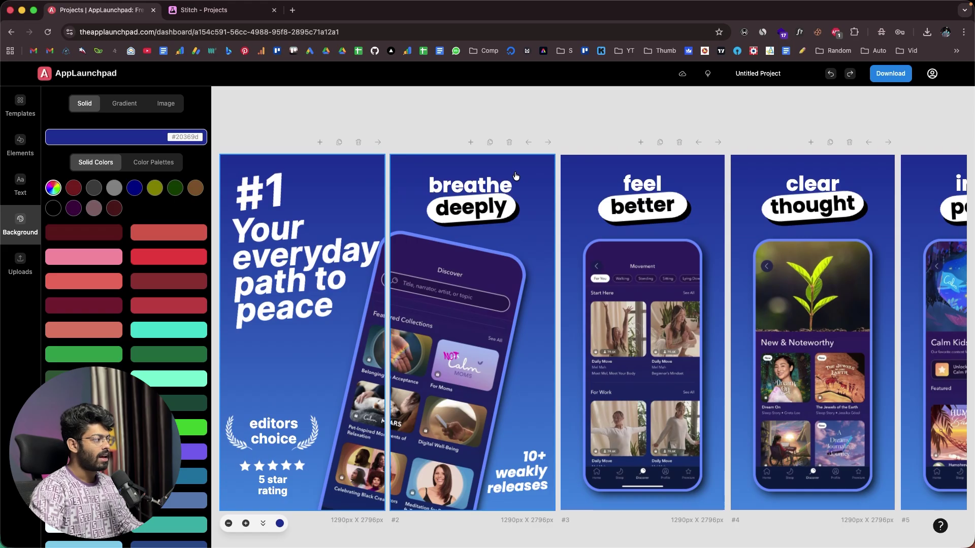
- Switch to the Stitch project to look at the music app screen designs, and return to the AppLaunchpad editor
left_click(226, 11)
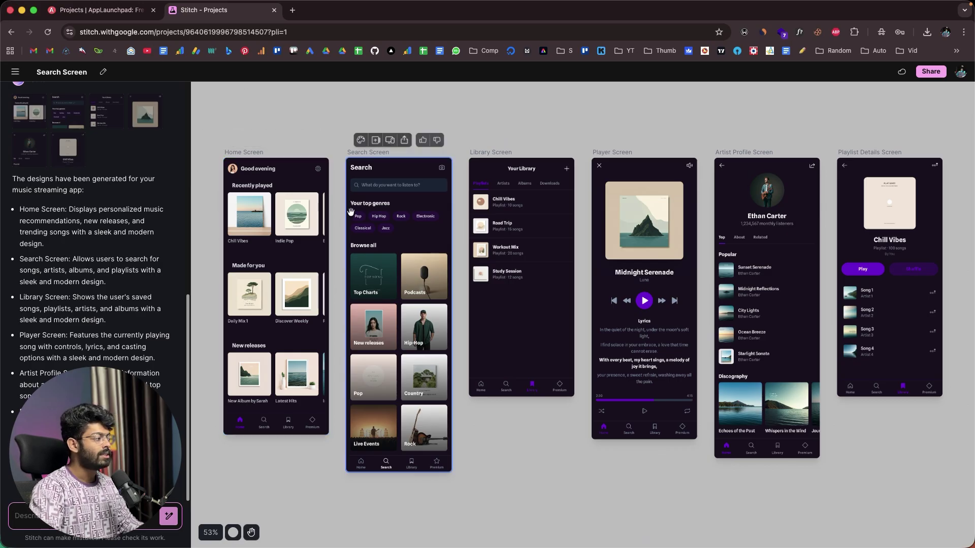
key("ctrl+shift+Tab")
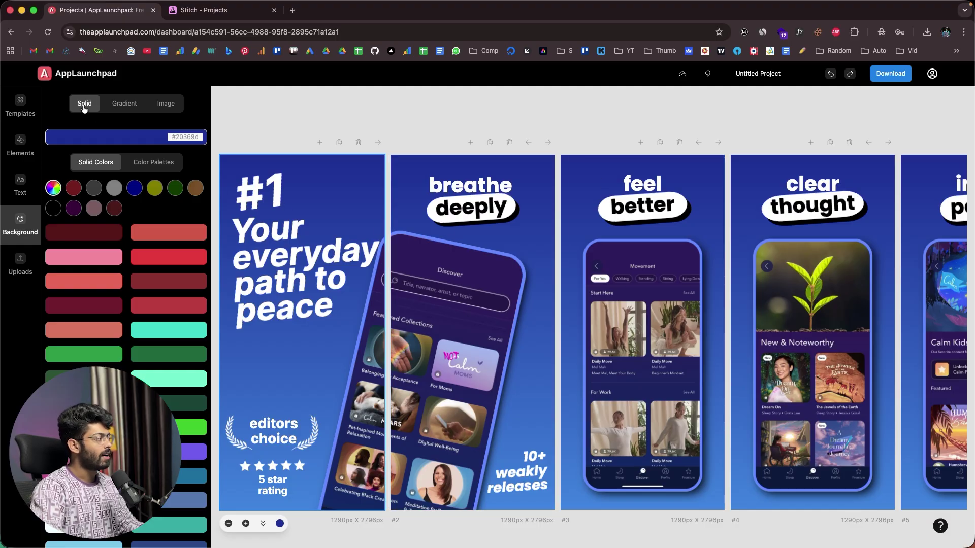
- Check the gradient and image background options, ending back at the solid colours
left_click(119, 104)
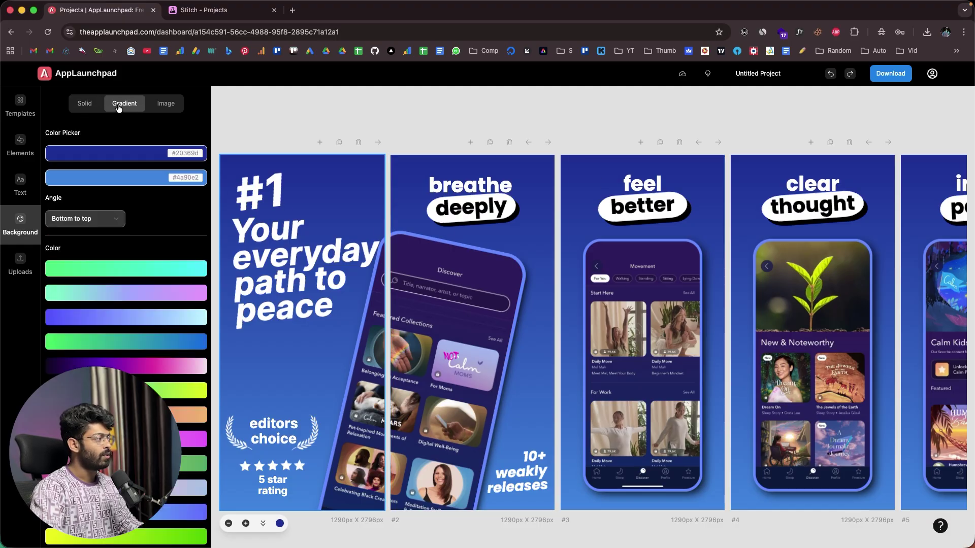
left_click(165, 104)
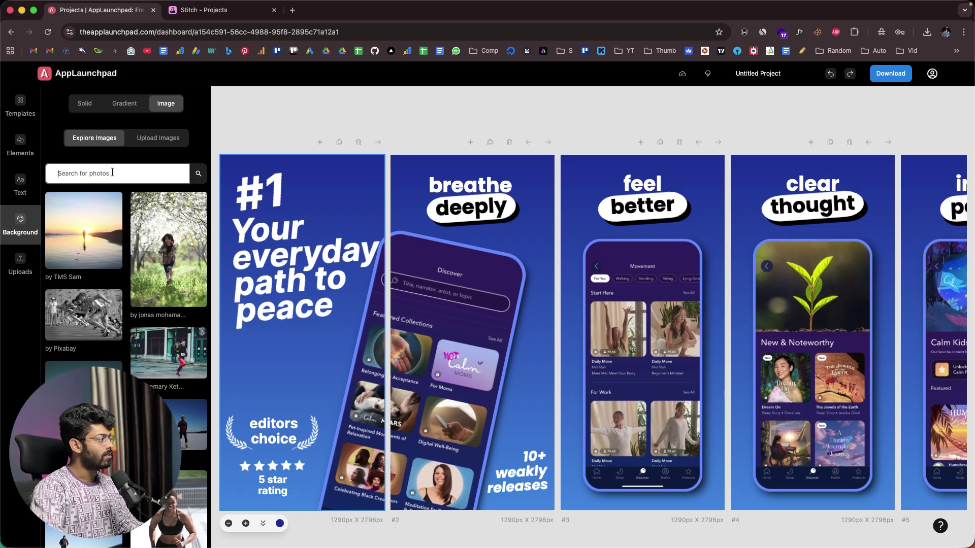
left_click(85, 103)
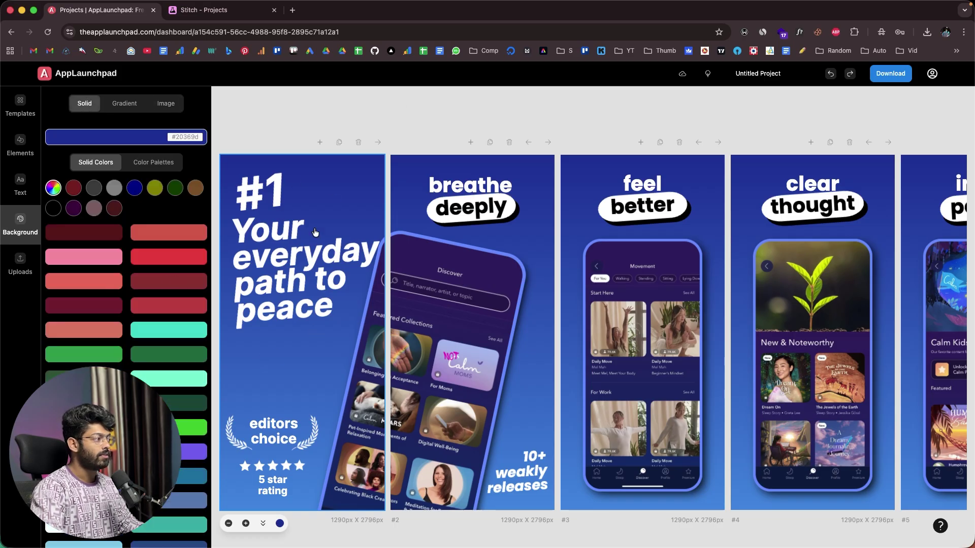
- Try several solid red and maroon backgrounds on the first screenshot, ending with bright red
left_click(183, 266)
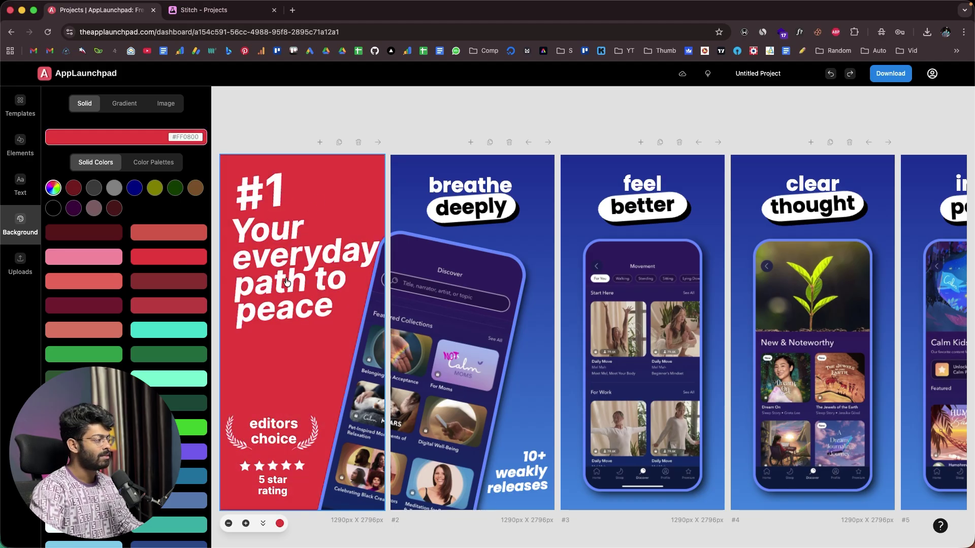
left_click(144, 307)
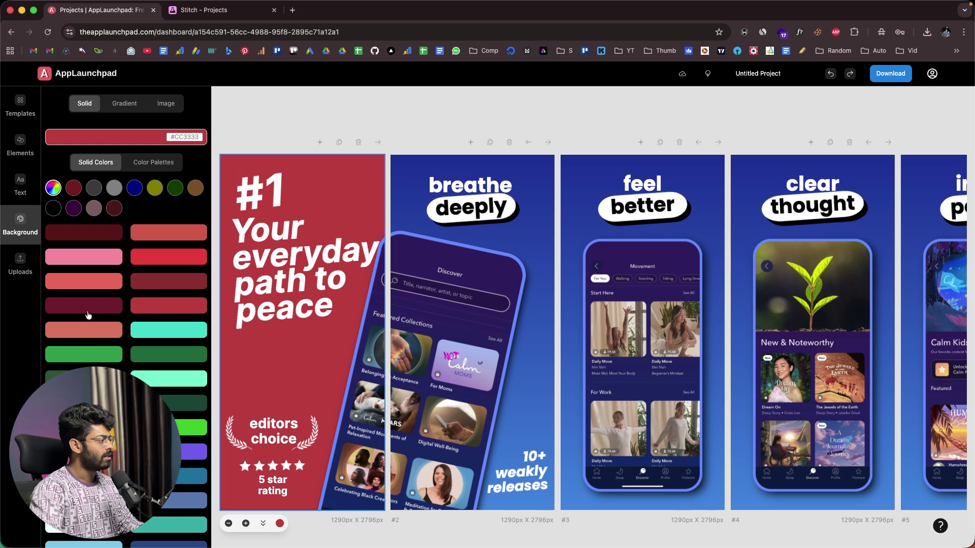
left_click(88, 310)
left_click(165, 254)
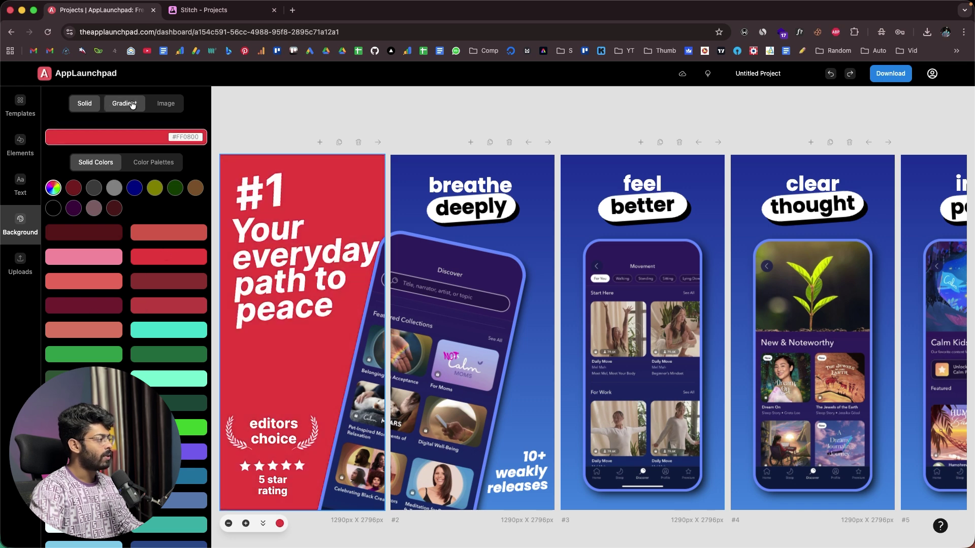
- Compare gradient presets on the first screenshot's background and apply the black, purple and pink gradient
left_click(131, 104)
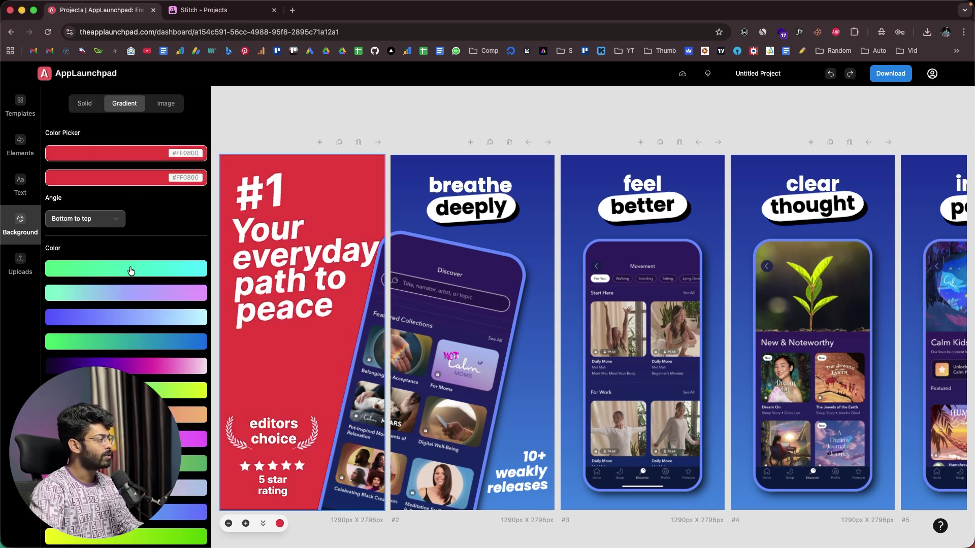
left_click(122, 293)
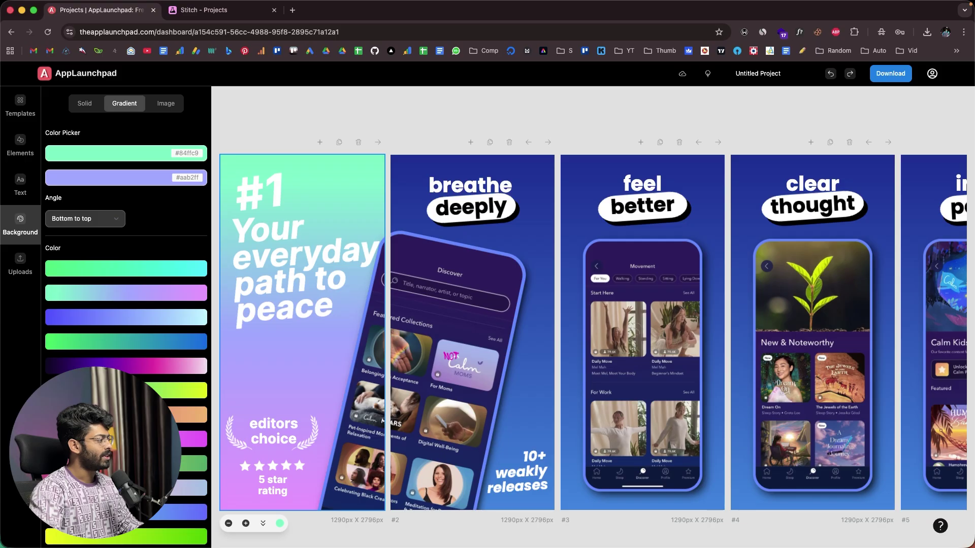
left_click(119, 365)
scroll(120, 370, "down", 3)
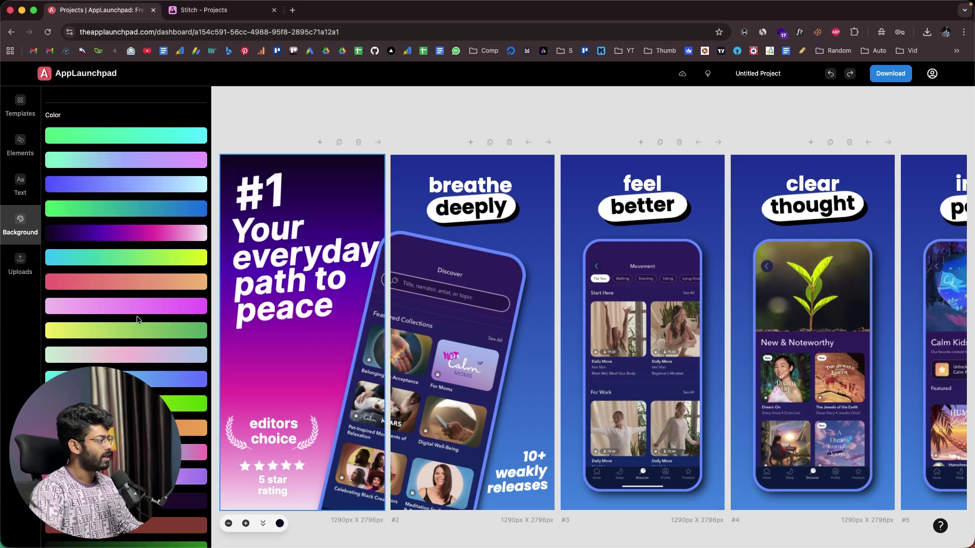
left_click(138, 283)
left_click(134, 335)
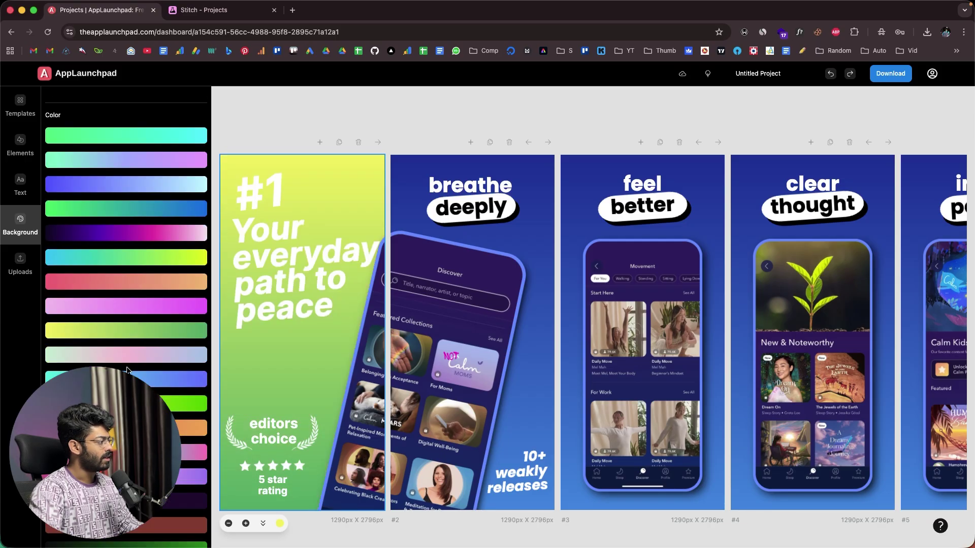
left_click(127, 376)
scroll(126, 345, "up", 3)
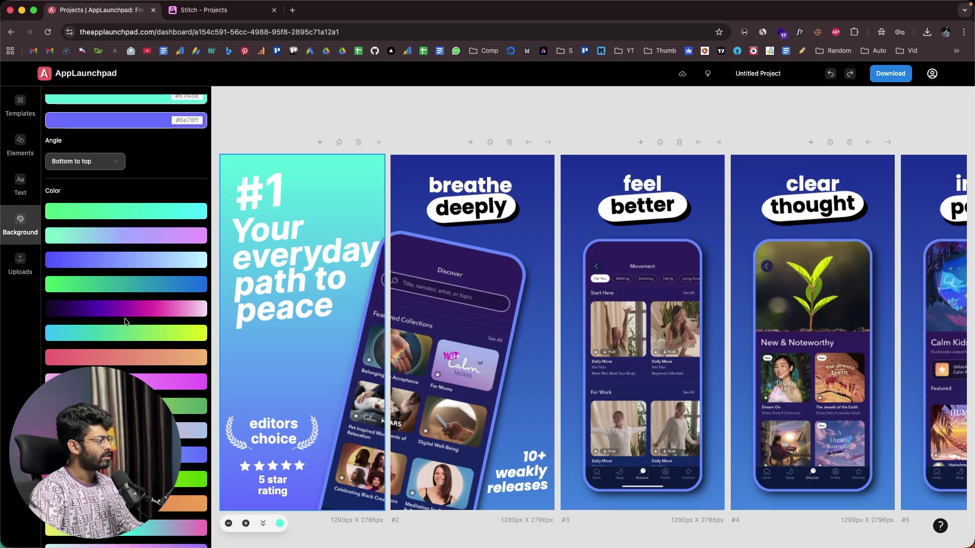
left_click(123, 314)
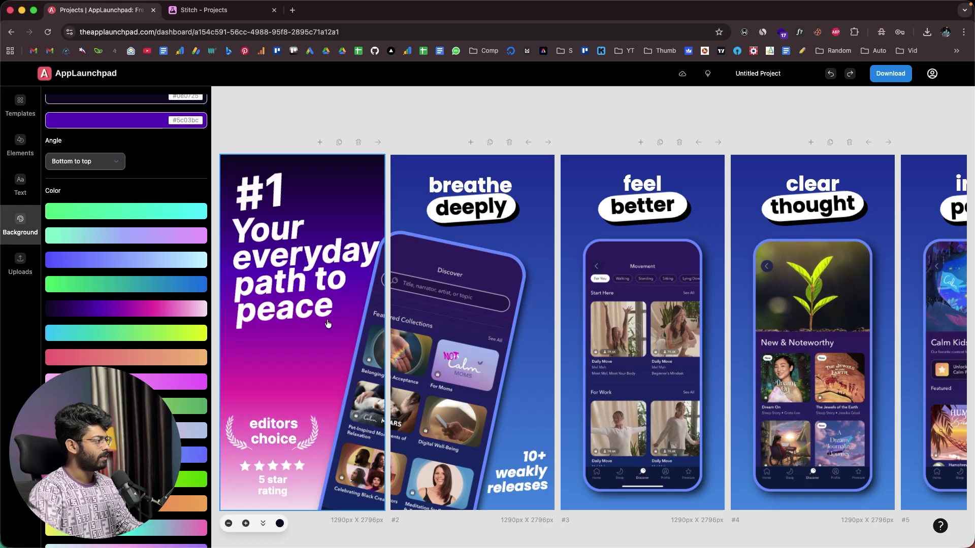
- Apply the black, purple and pink gradient preset to the backgrounds of the second, third, fourth and fifth screenshots
left_click(407, 181)
left_click(170, 311)
left_click(605, 201)
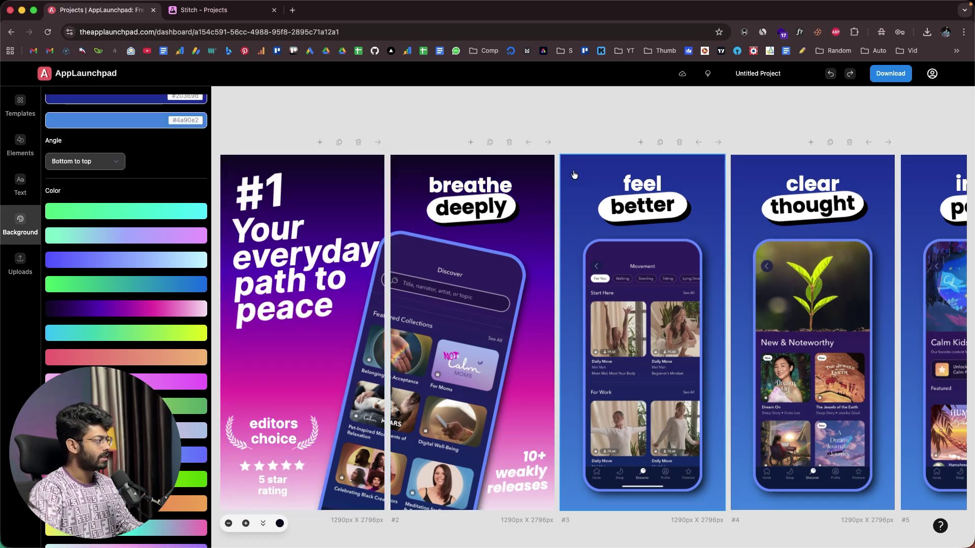
left_click(121, 309)
left_click(753, 189)
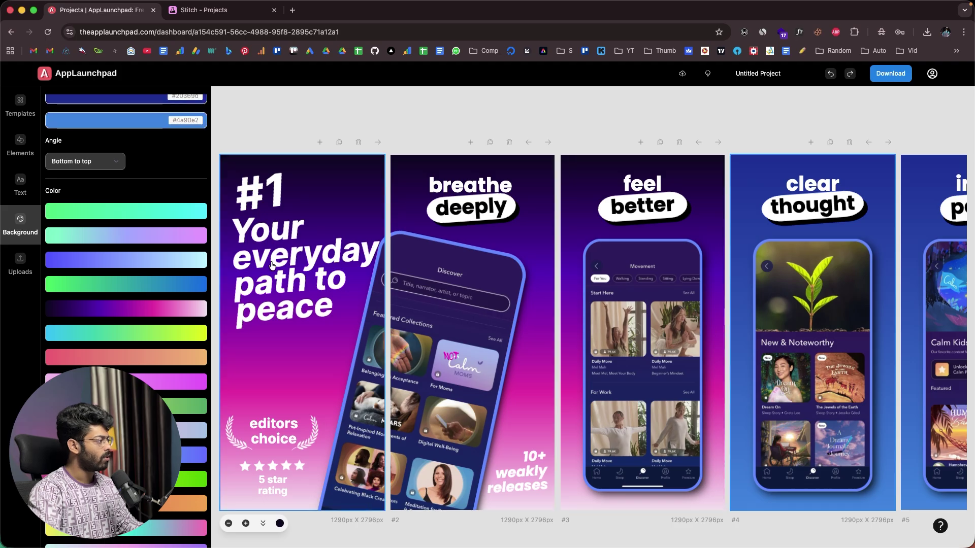
left_click(172, 307)
scroll(821, 174, "right", 3)
left_click(820, 174)
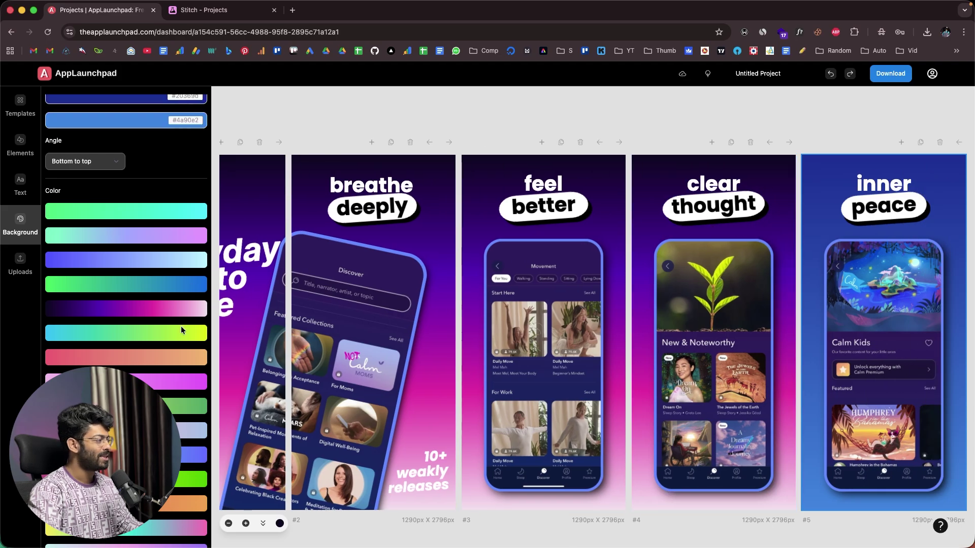
left_click(105, 307)
scroll(175, 350, "left", 3)
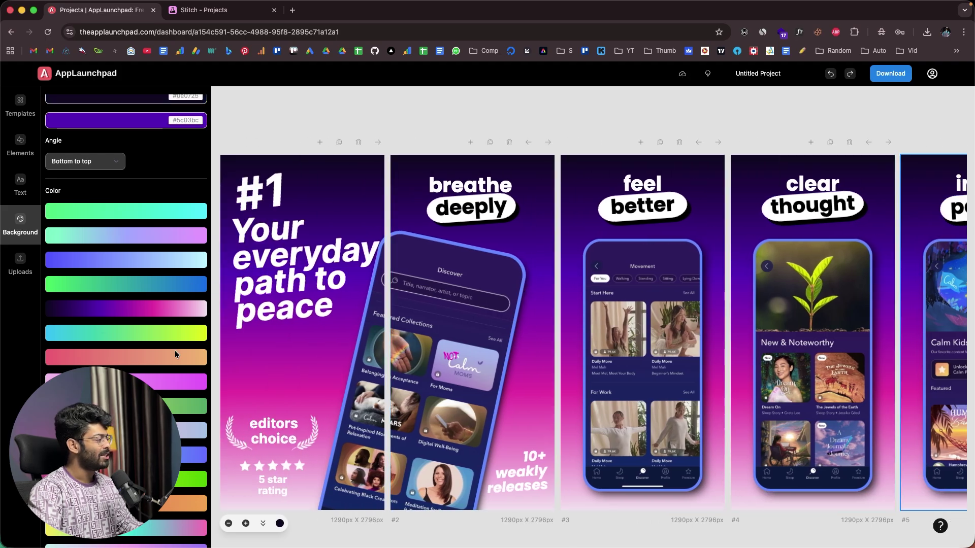
- Check the gradient's angle options, keep Bottom to top, and look over the row of recoloured screenshots
scroll(125, 320, "up", 3)
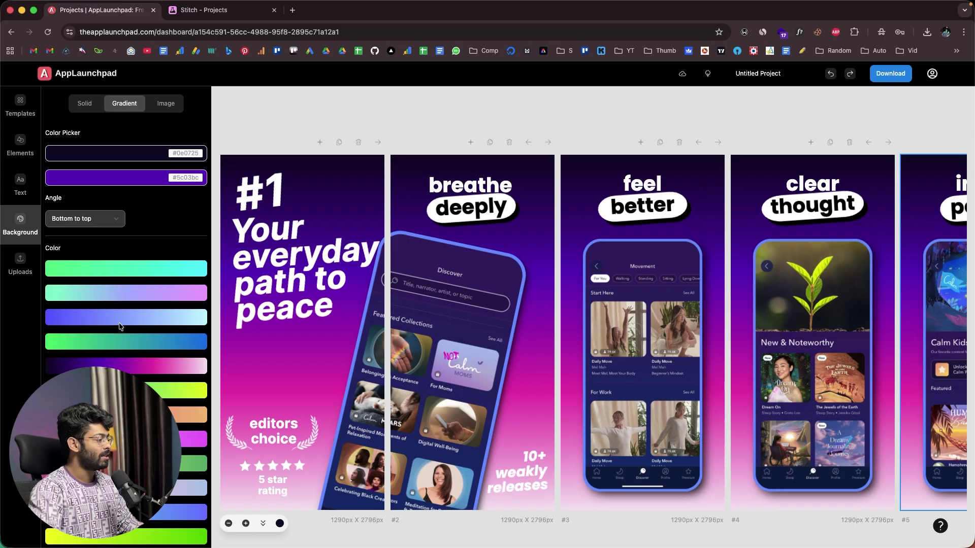
left_click(93, 219)
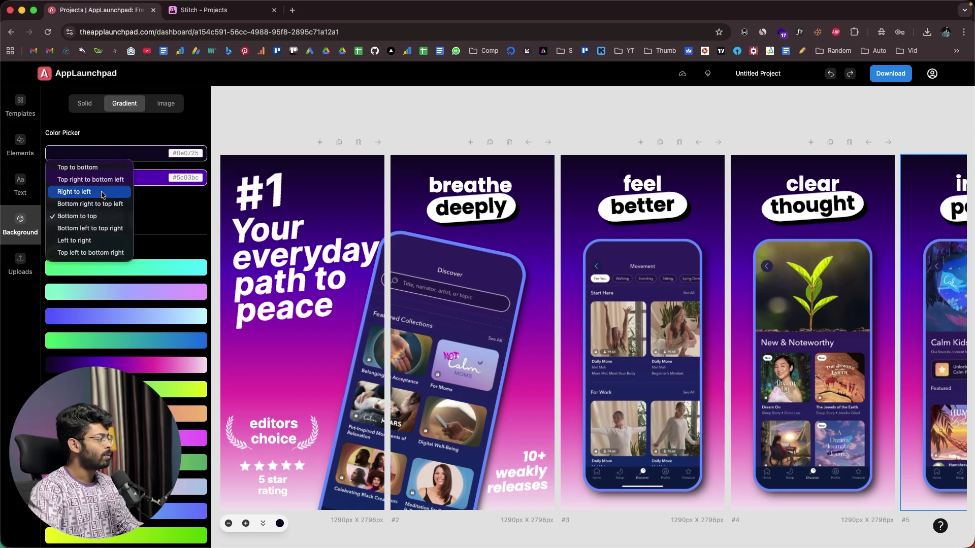
left_click(126, 218)
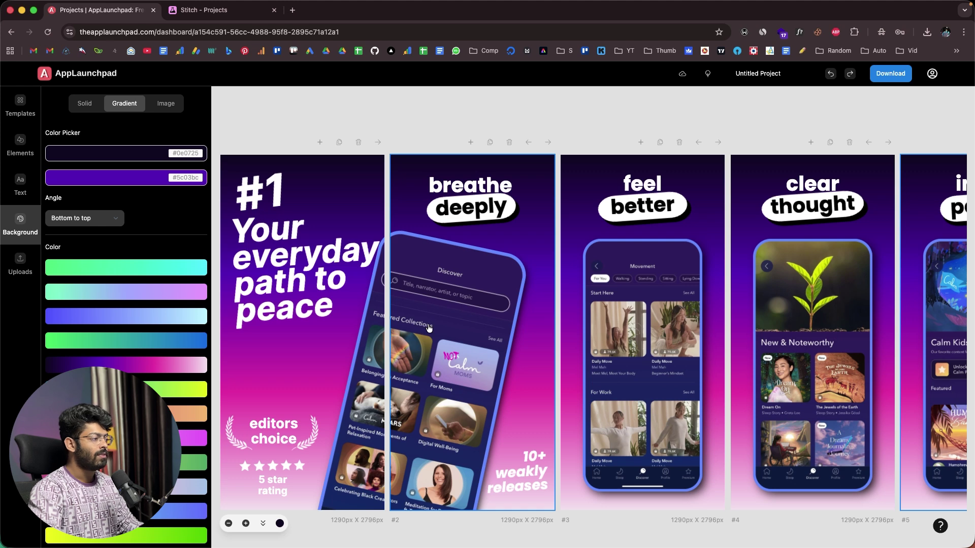
scroll(429, 328, "right", 5)
scroll(472, 338, "left", 5)
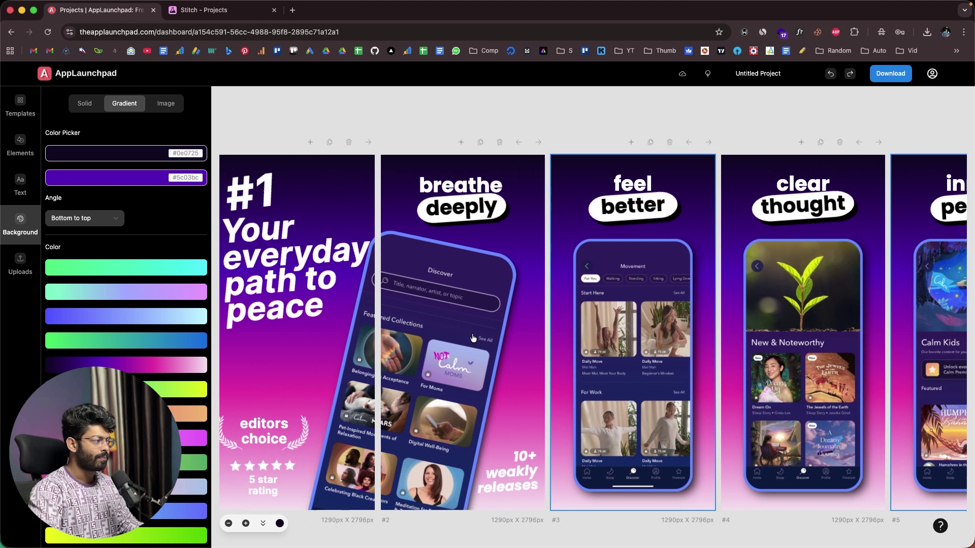
scroll(473, 337, "left", 1)
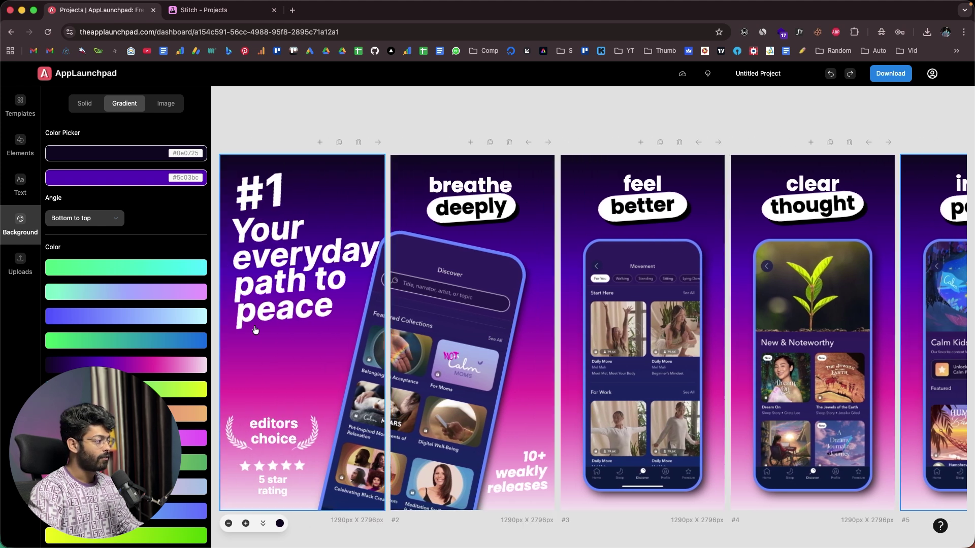
- Select the tilted phone mockup and upload artist.png, home.png, playback.png and search.png from the Downloads folder as project assets
left_click(349, 362)
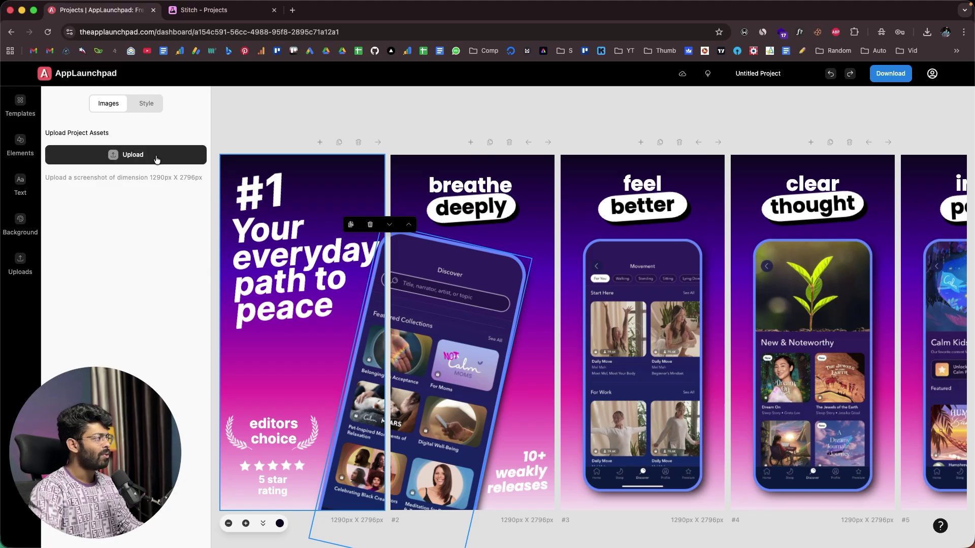
left_click(136, 158)
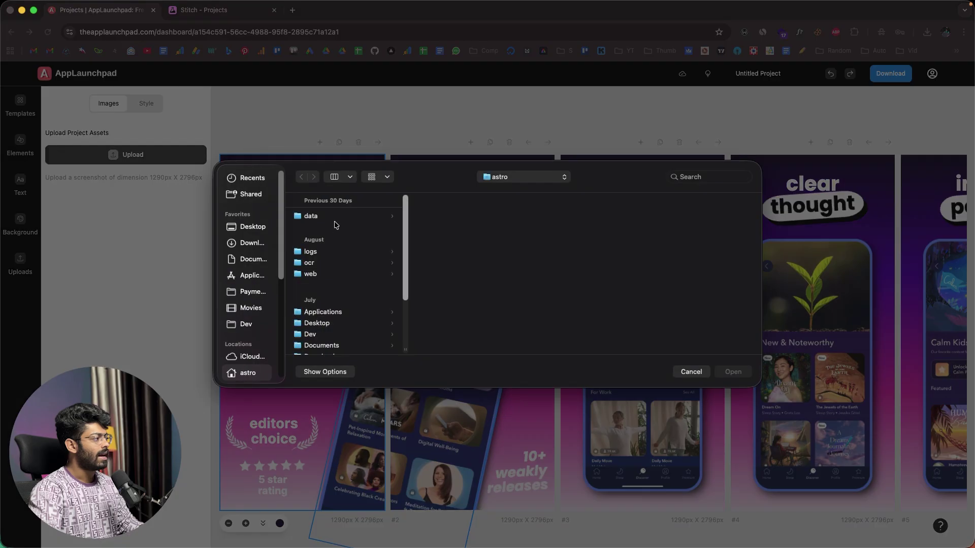
left_click(249, 243)
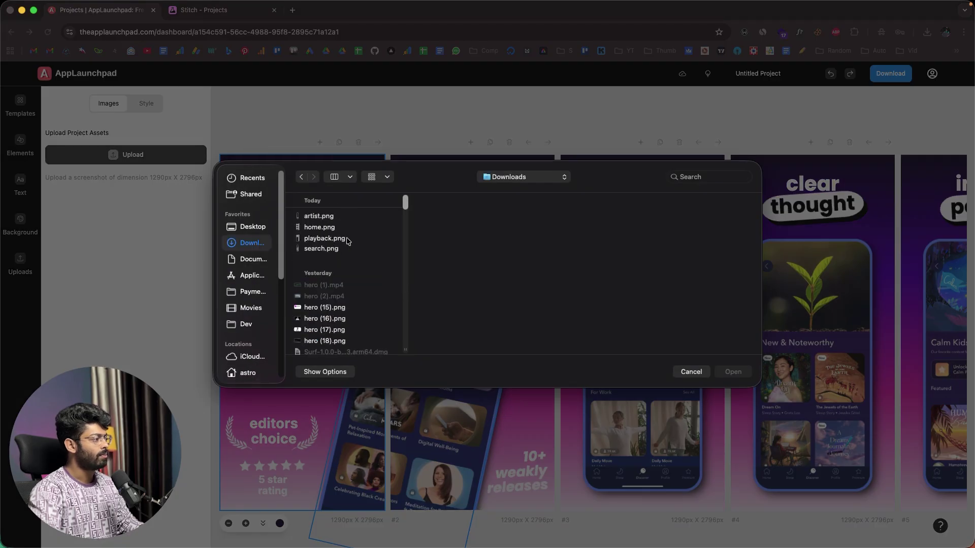
left_click(325, 216)
left_click(330, 248, "shift")
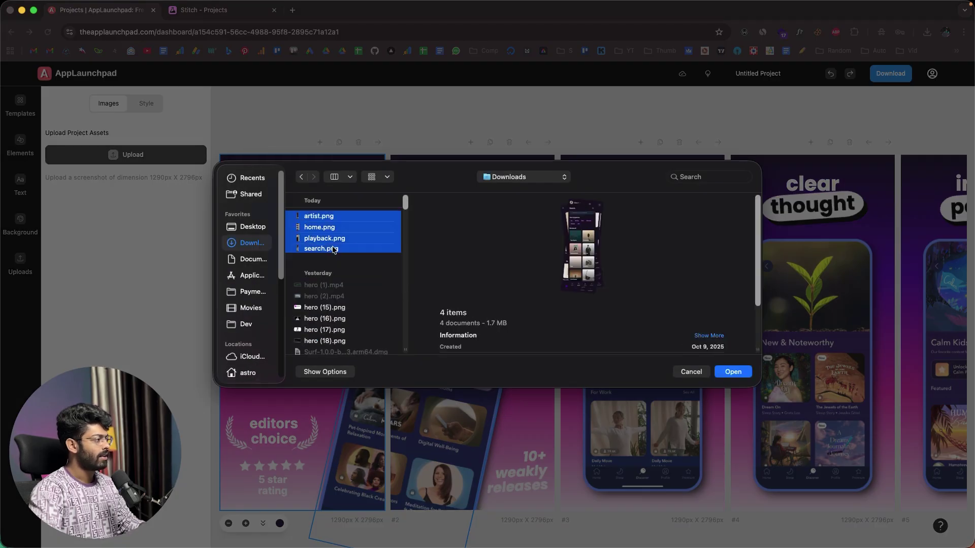
left_click(729, 372)
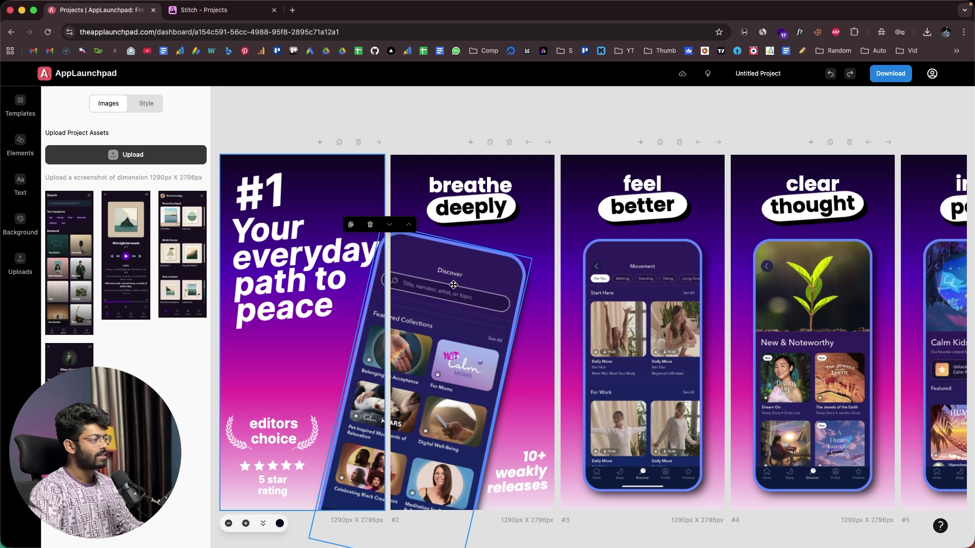
- Use the uploaded search screen in both halves of the tilted phone mockup spanning the first two screenshots
scroll(457, 307, "down", 2)
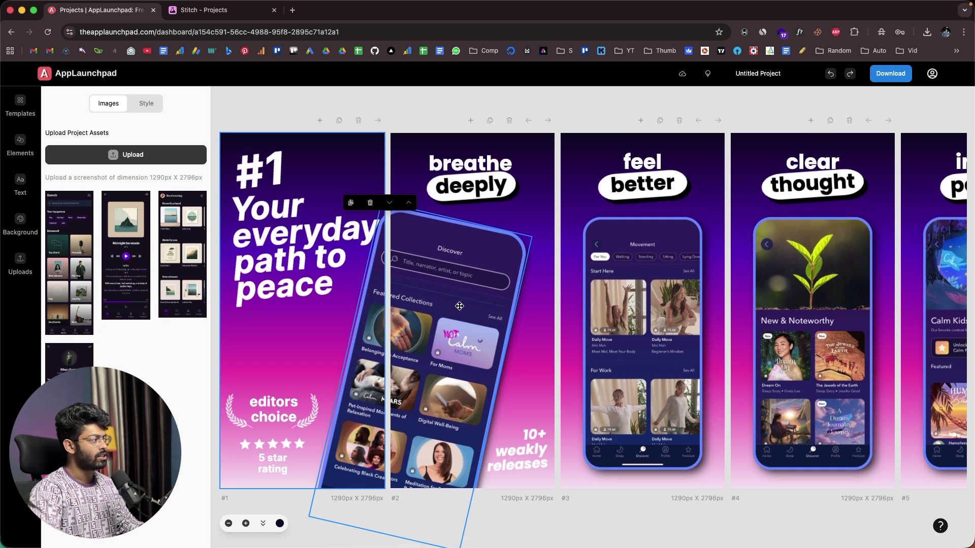
left_click(76, 271)
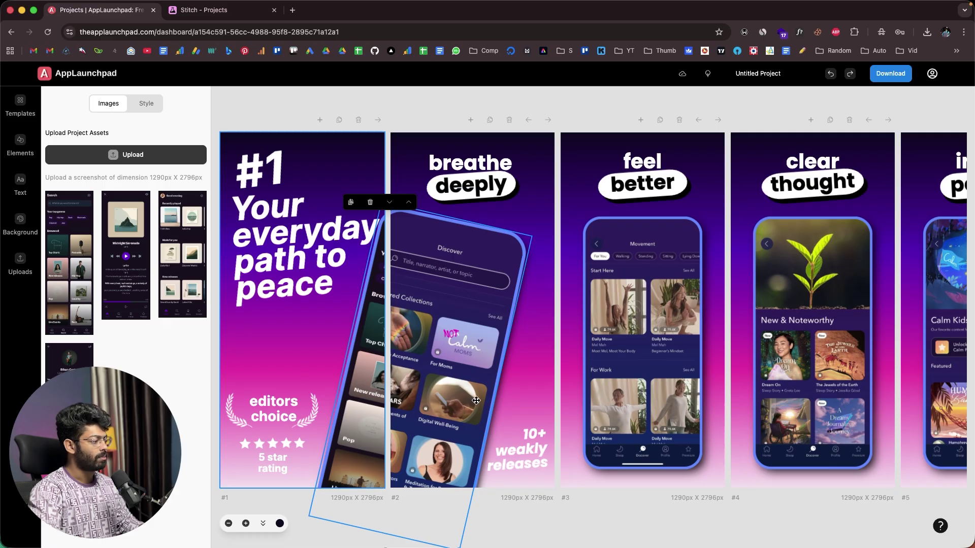
left_click(534, 421)
left_click(512, 394)
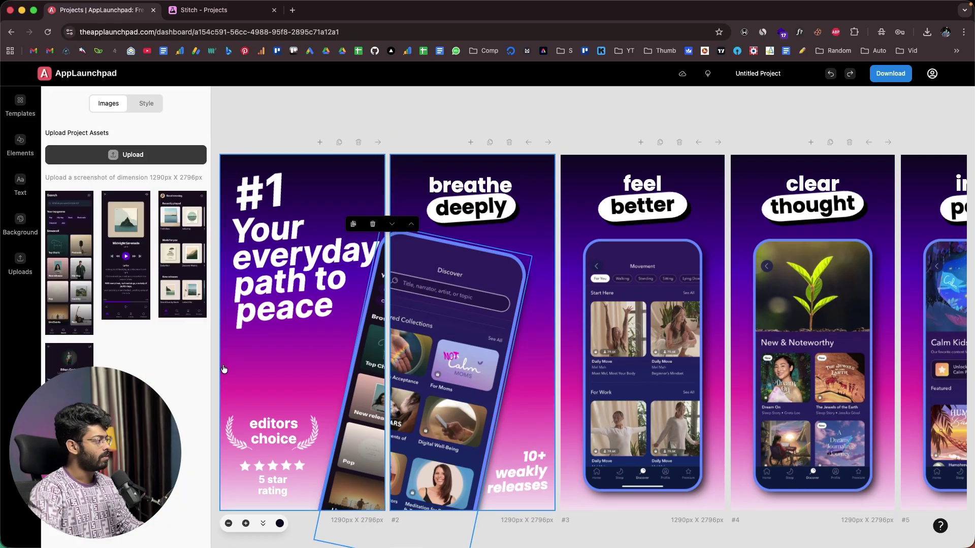
left_click(81, 267)
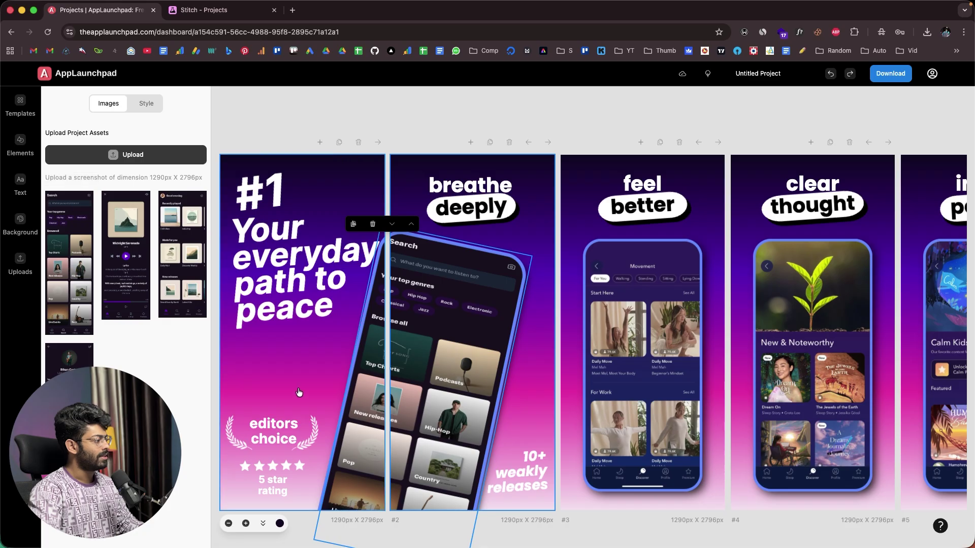
- Try the home and artist screens in the tilted phone mockup, ending with the search screen back in both halves
left_click(585, 235)
left_click(354, 402)
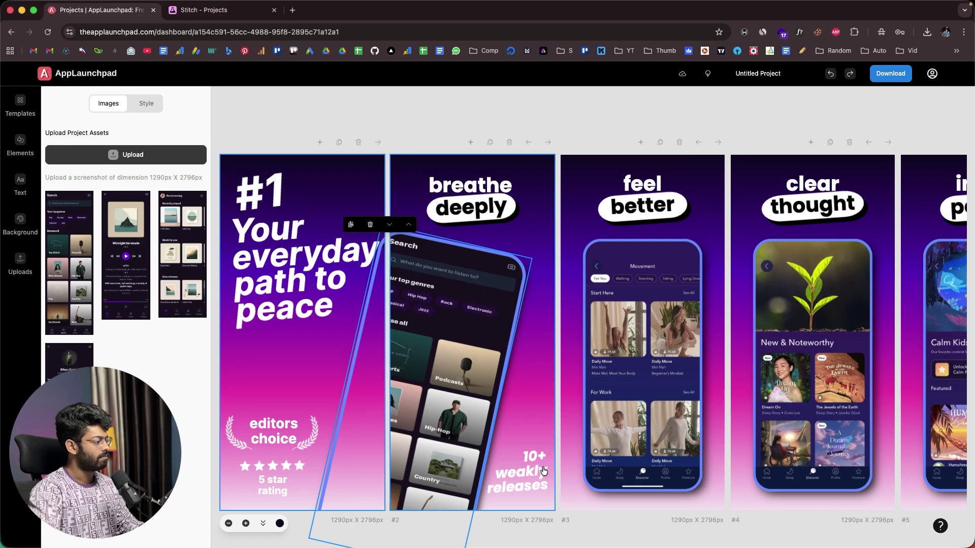
left_click(556, 501)
left_click(451, 361)
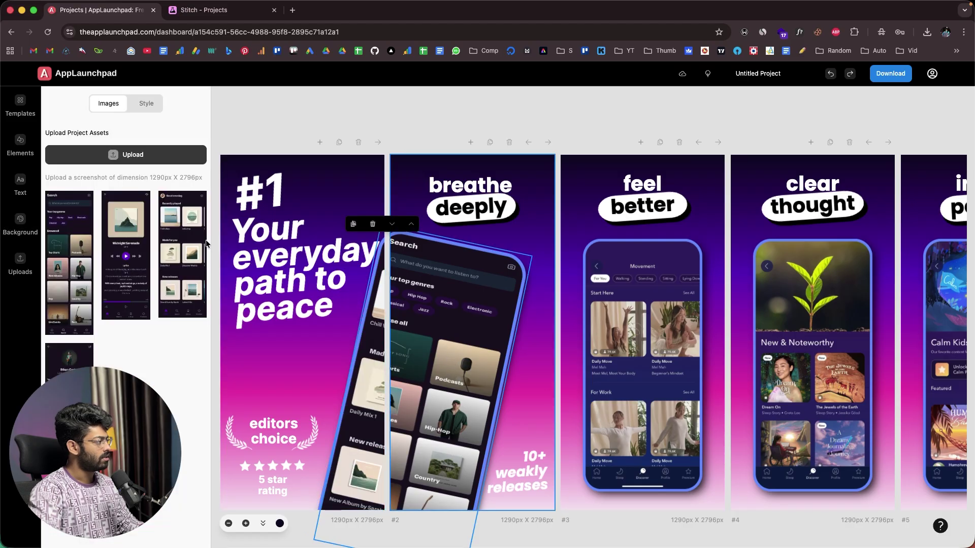
left_click(188, 249)
left_click(71, 358)
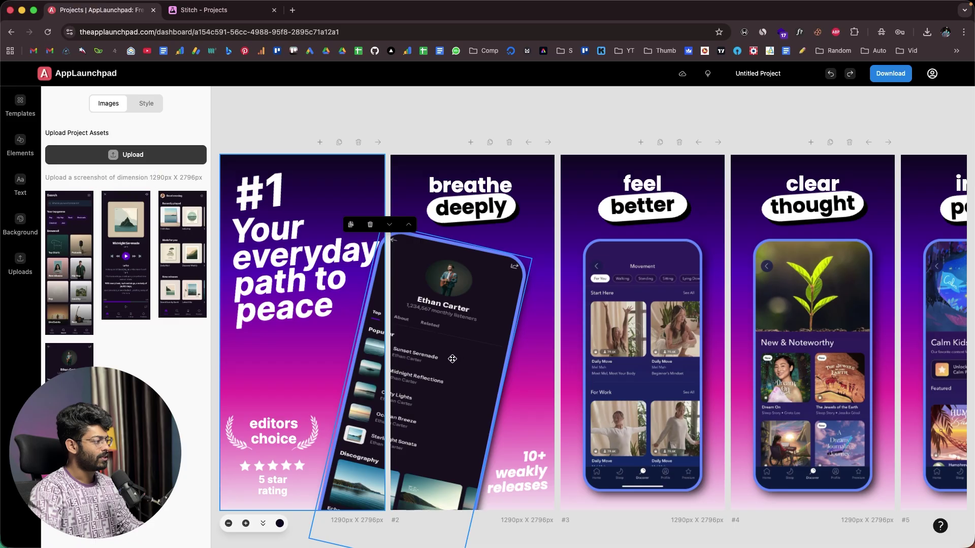
left_click(520, 218)
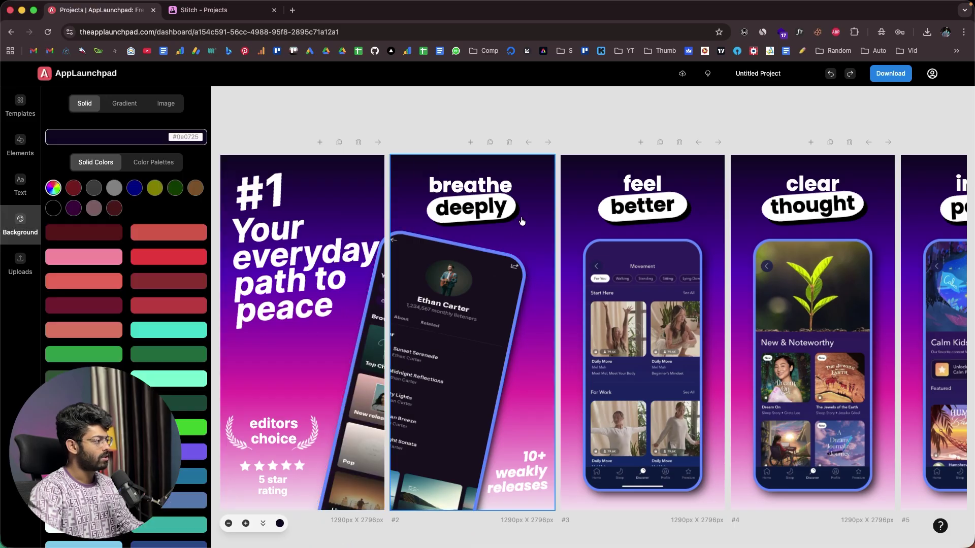
left_click(491, 279)
left_click(71, 264)
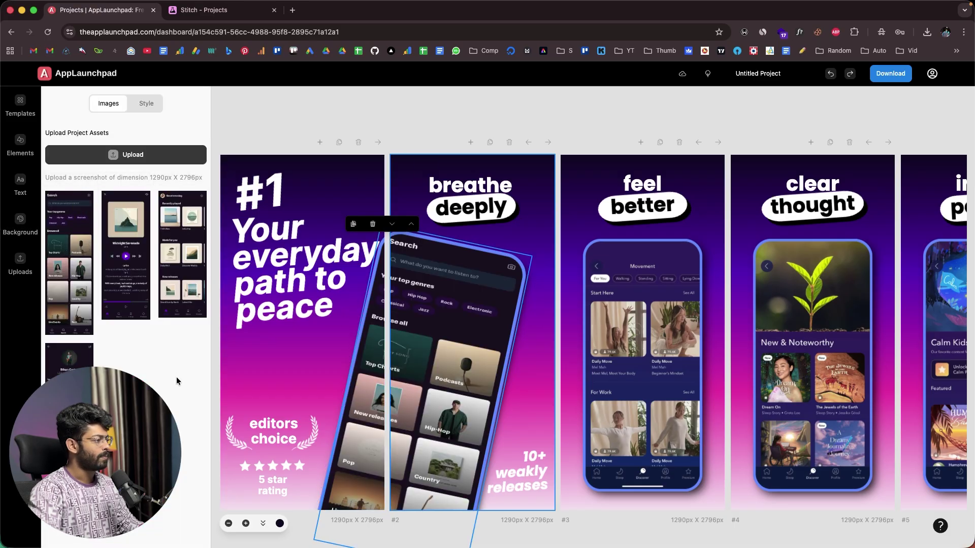
- Put the artist screen in the third screenshot's phone mockup, the playback screen in the fourth and the home screen in the fifth
scroll(495, 315, "right", 2)
left_click(643, 316)
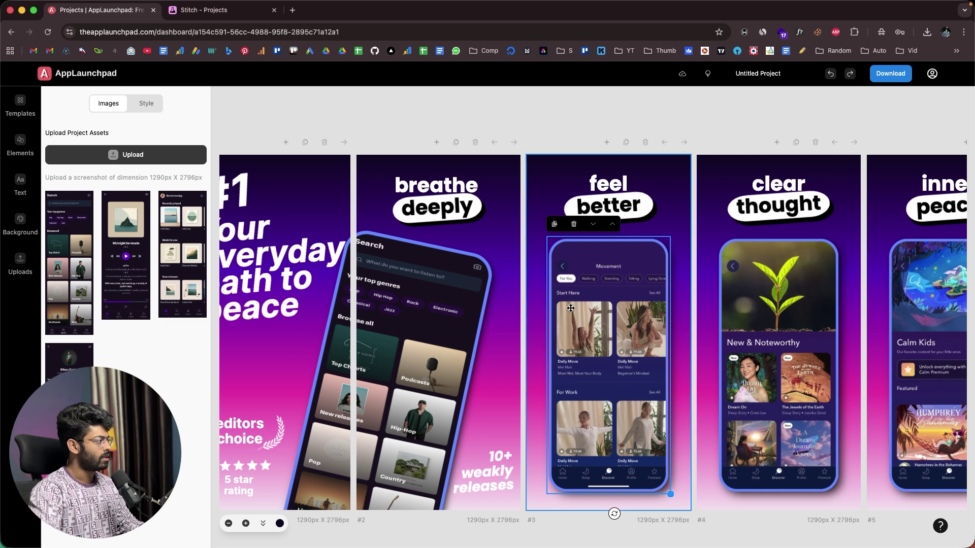
left_click(71, 355)
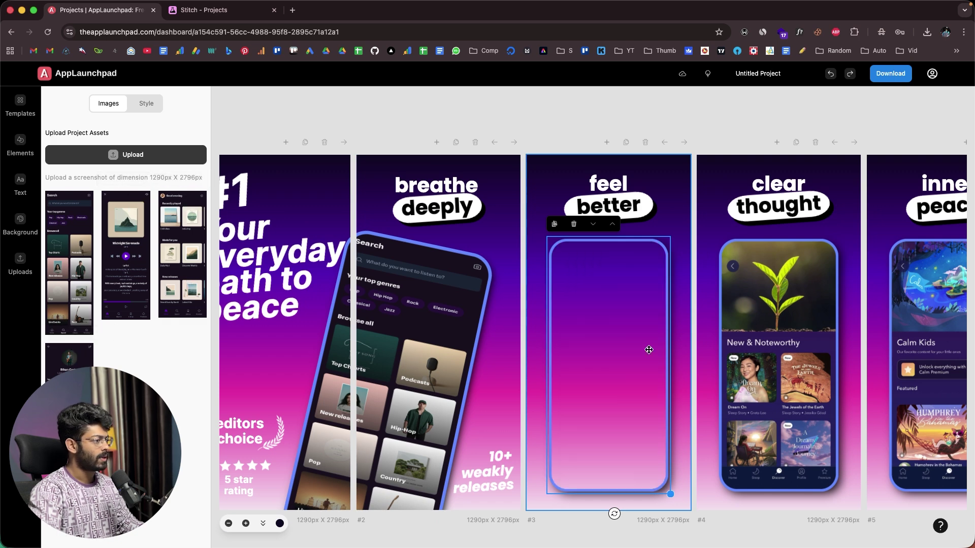
left_click(784, 350)
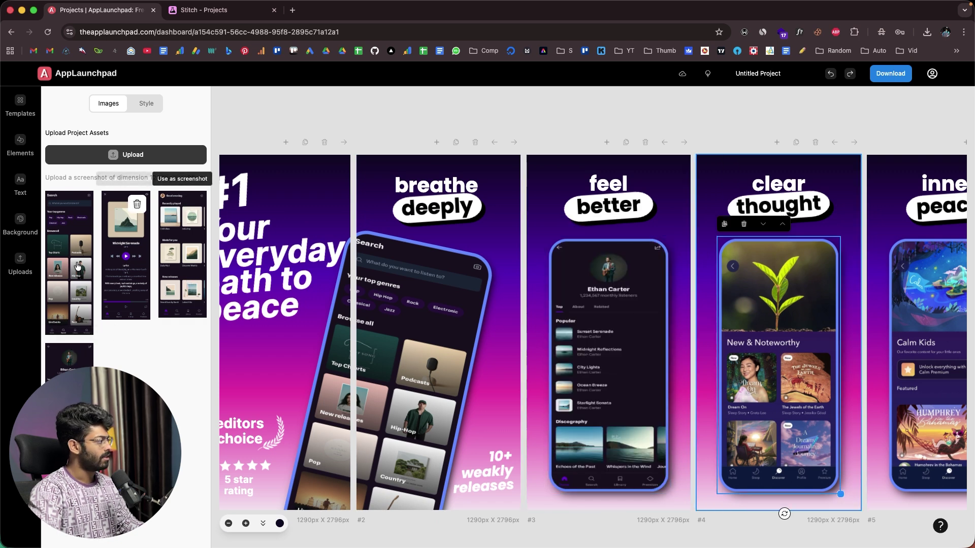
left_click(123, 275)
scroll(885, 316, "right", 3)
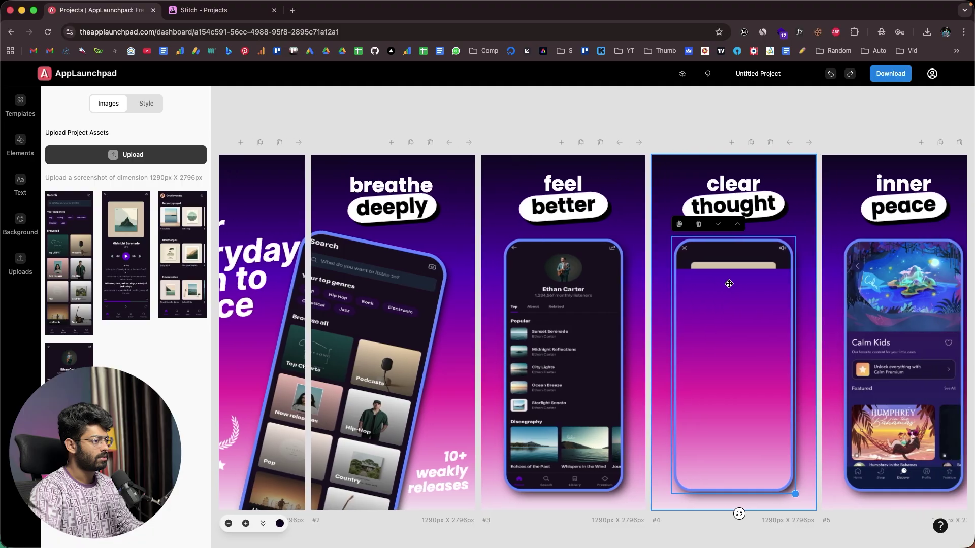
left_click(885, 316)
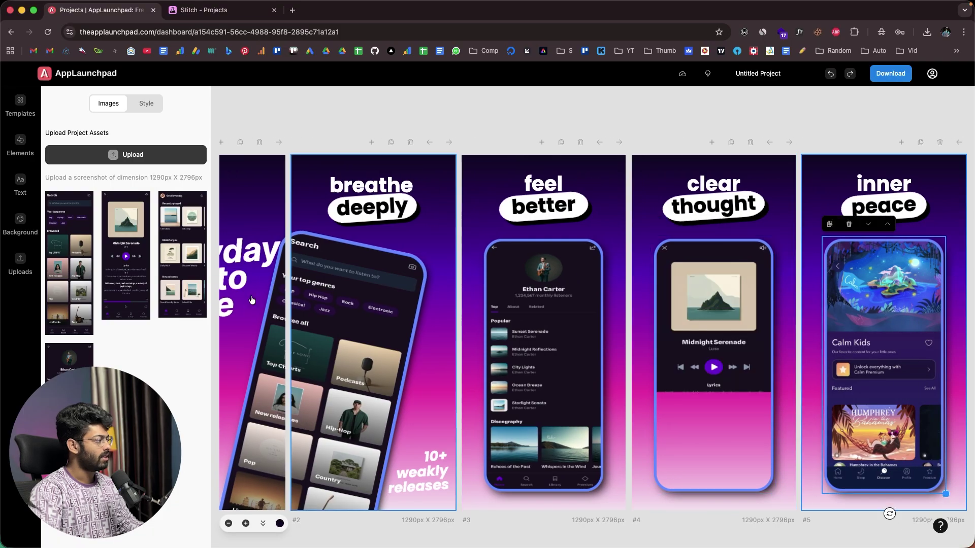
left_click(181, 262)
scroll(555, 306, "left", 5)
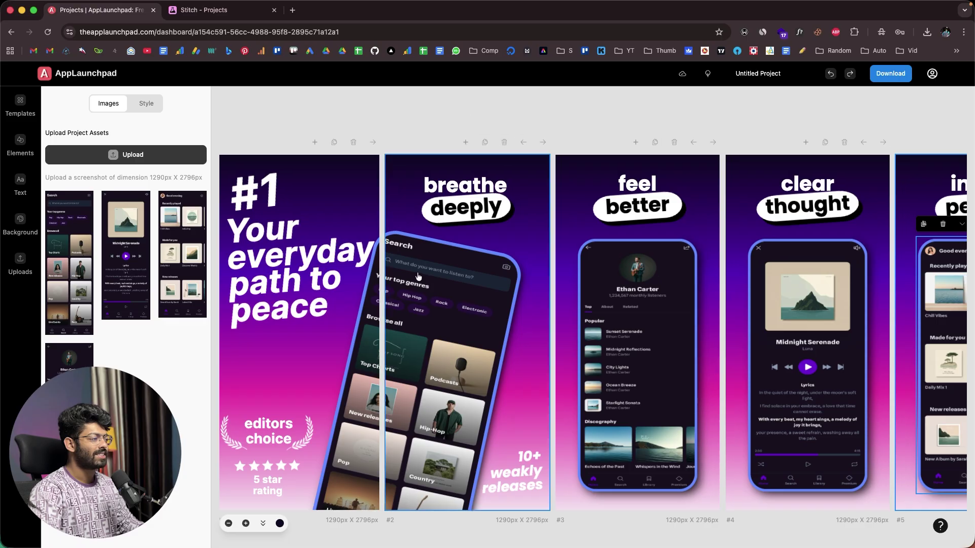
scroll(418, 276, "right", 5)
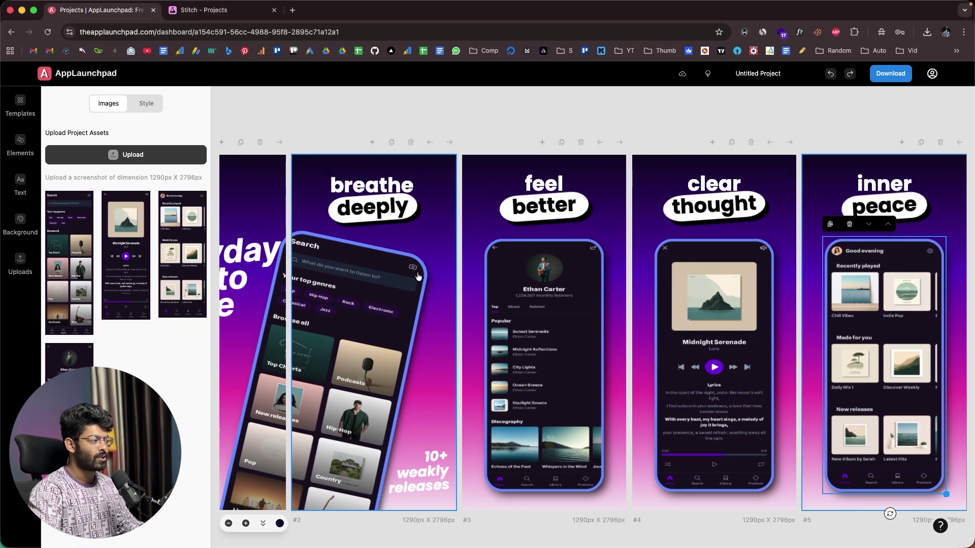
scroll(453, 268, "left", 5)
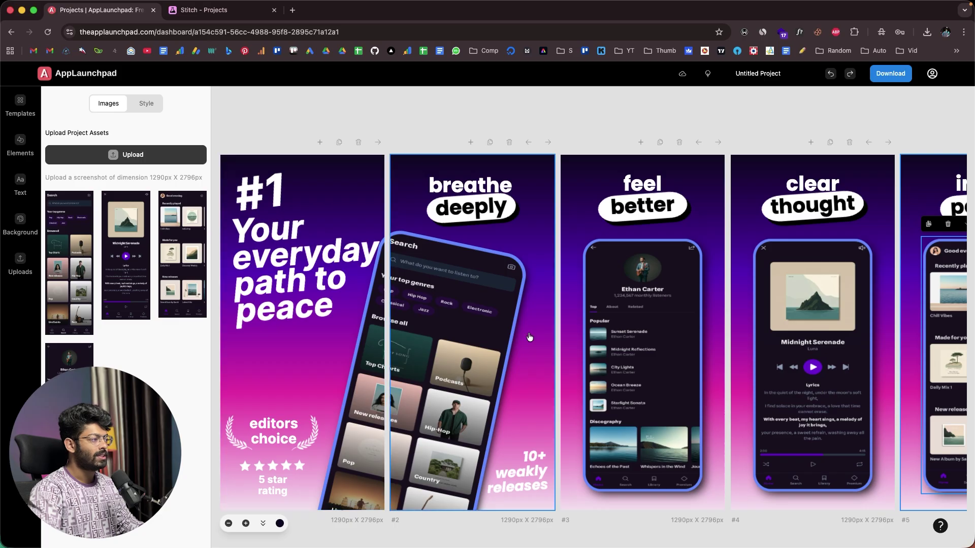
- Try to edit the text of the "#1" heading on the first screenshot, and leave the text editing
left_click(260, 207)
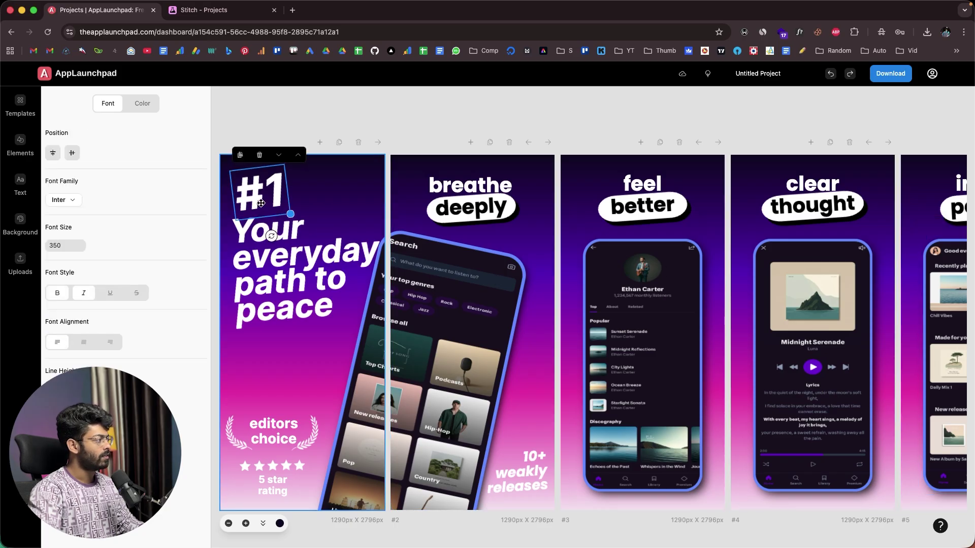
double_click(249, 193)
left_click(273, 193)
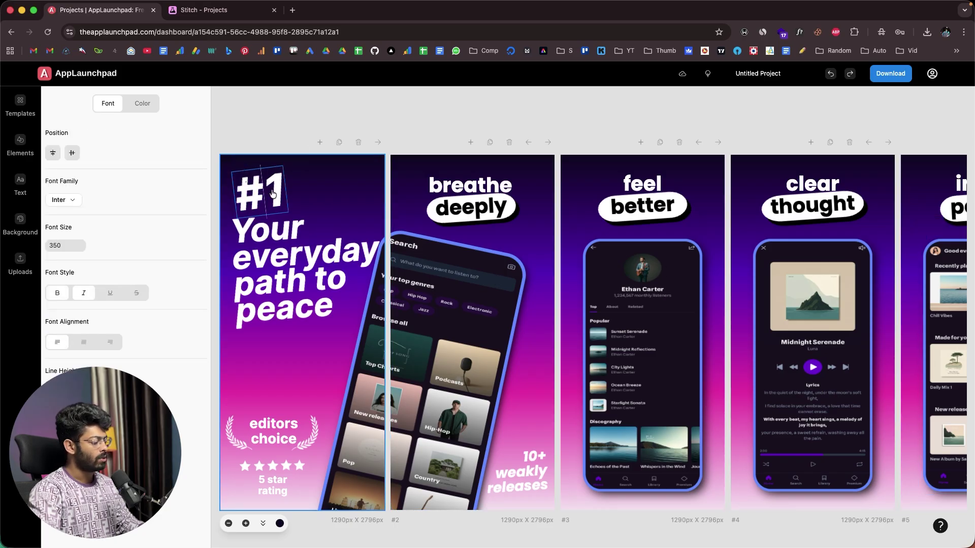
type("cxx")
key("BackSpace")
key("BackSpace")
key("BackSpace")
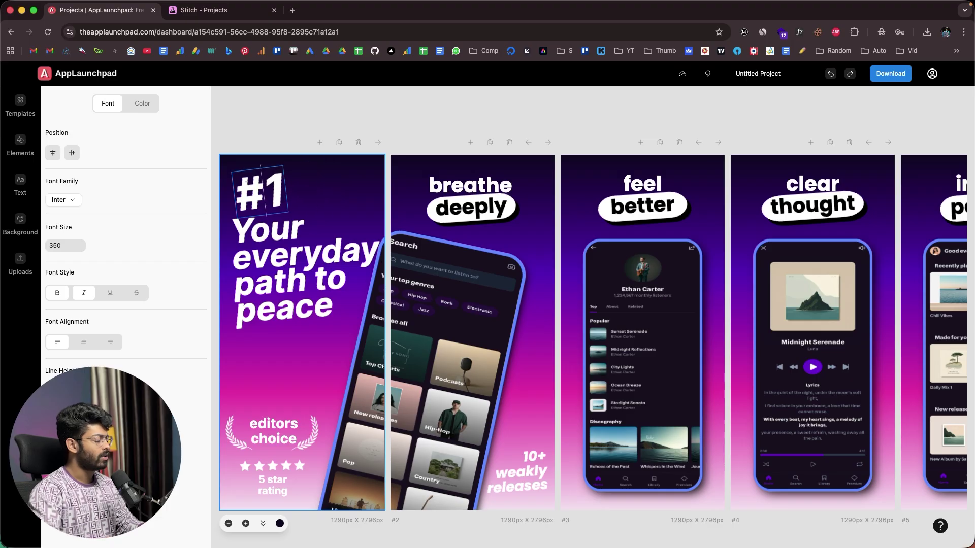
left_click(302, 128)
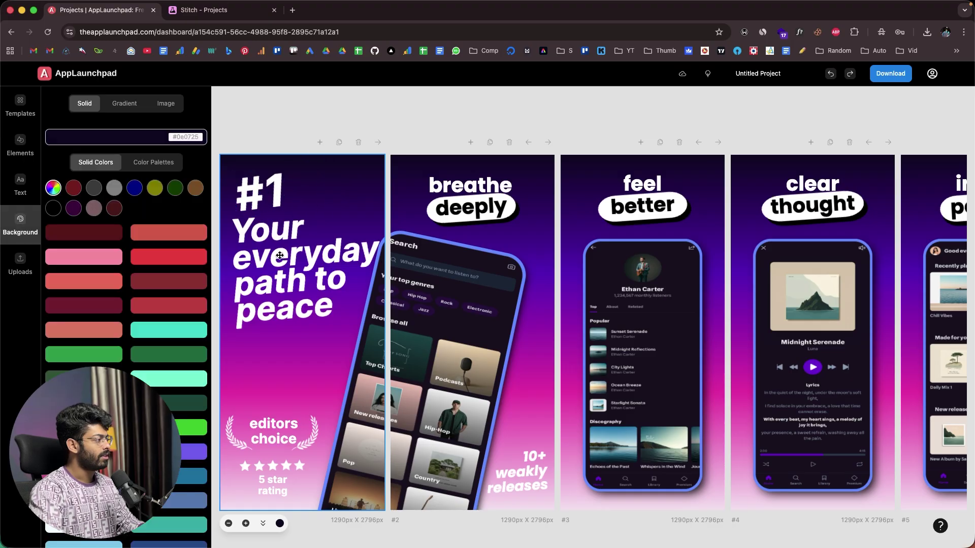
- Replace the "Your everyday path to peace" heading on the first screenshot with "Music Streaming App!"
double_click(280, 258)
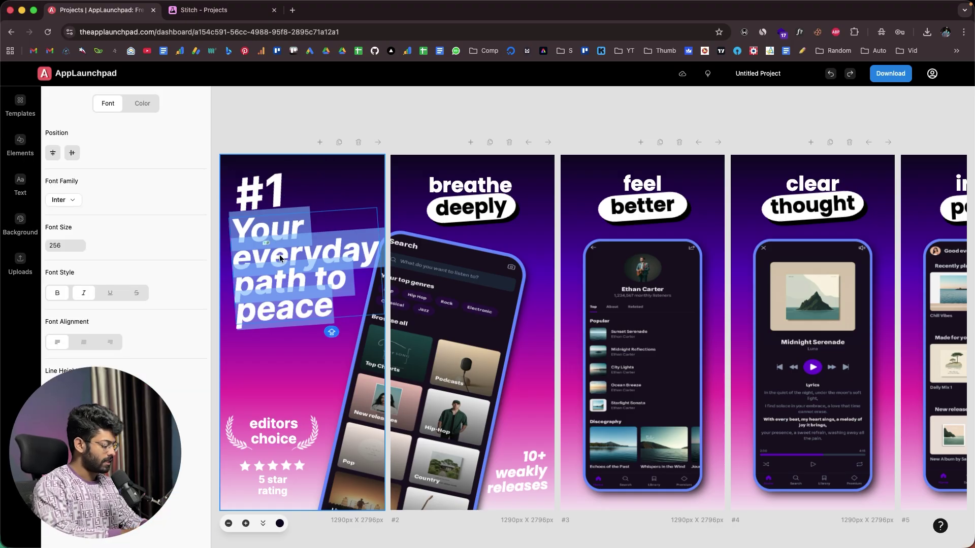
type("Music Strea")
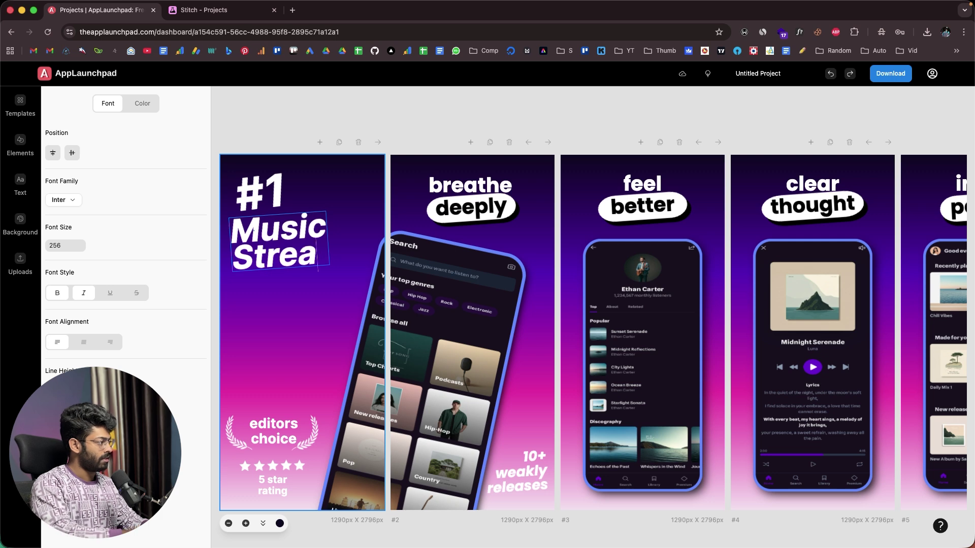
type("minga")
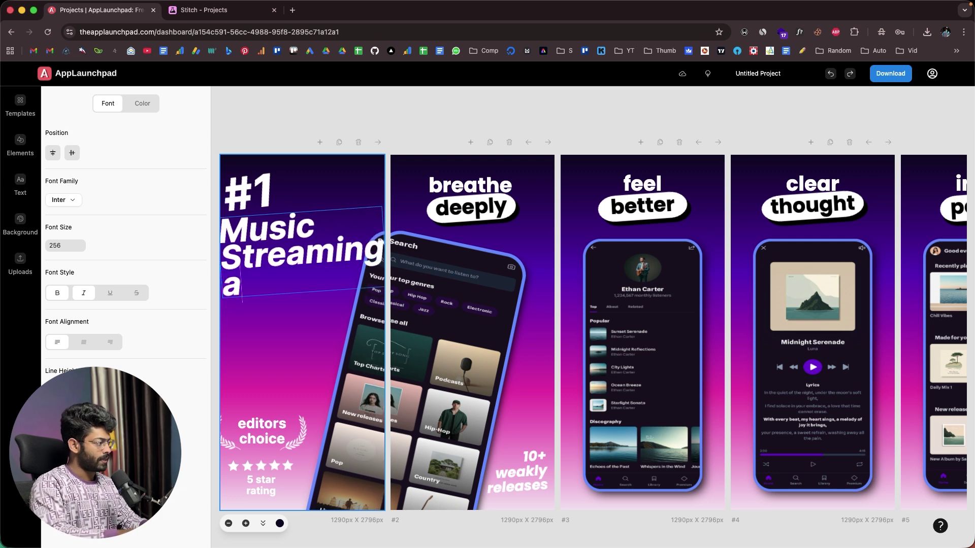
type("PP")
key("BackSpace")
key("BackSpace")
key("BackSpace")
type("App!")
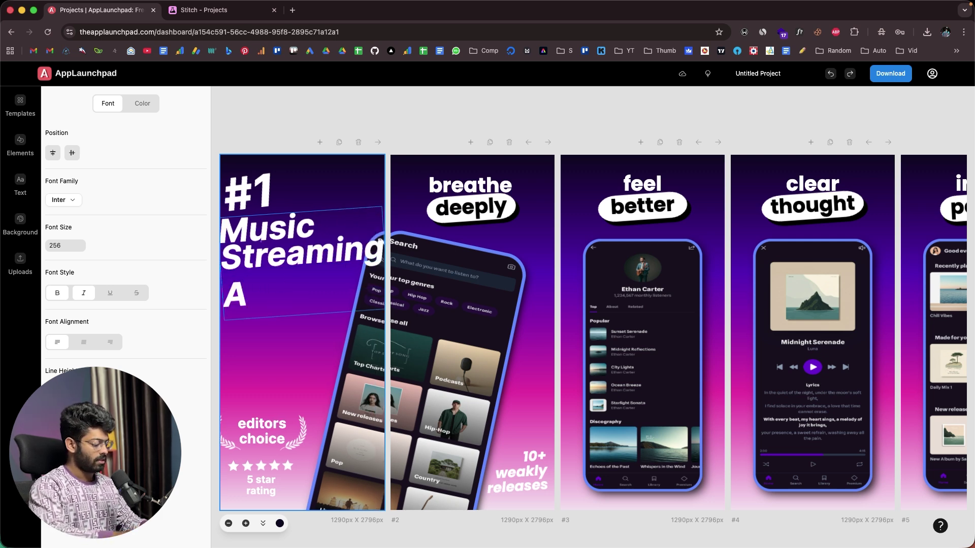
- Set the "Music Streaming App!" heading's font size to 200 and shift it slightly to the right
left_click(254, 262)
left_click(254, 263)
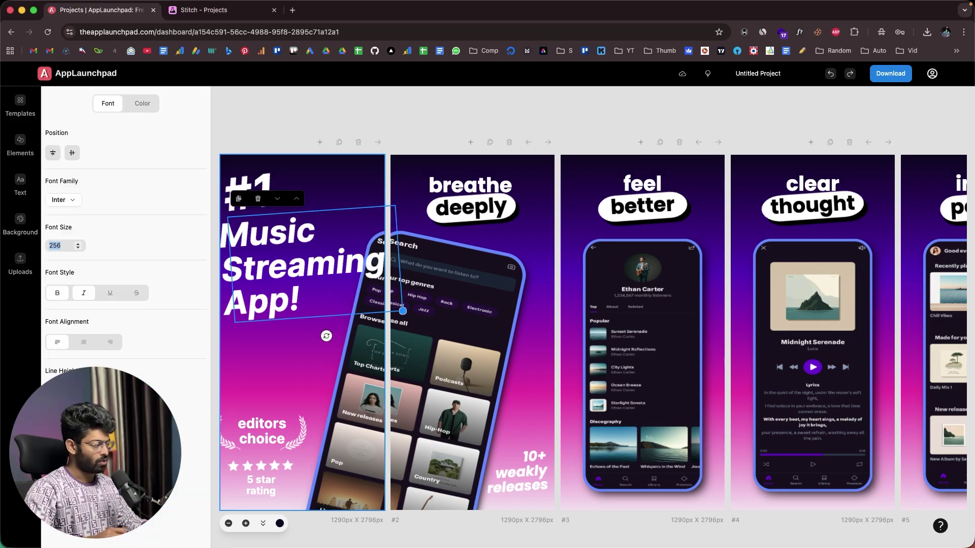
type("200")
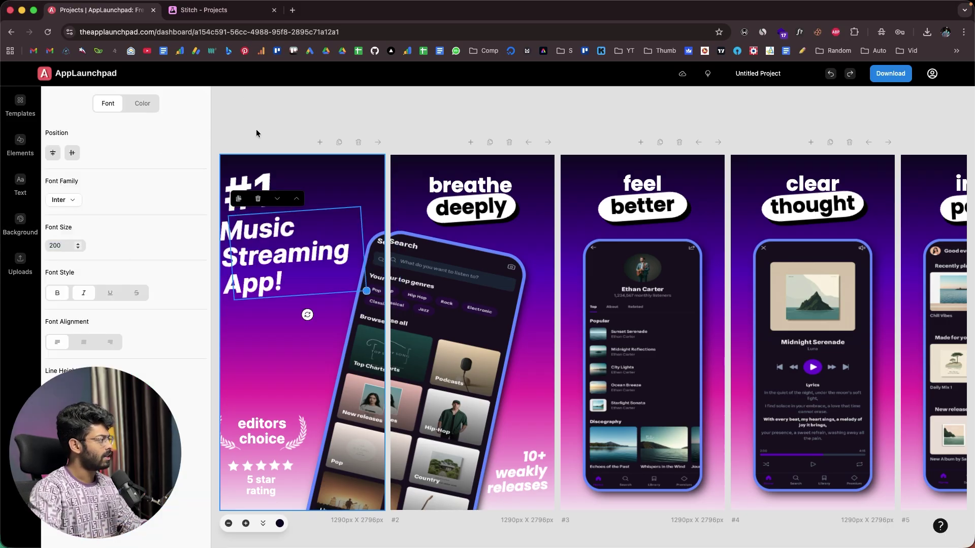
left_click_drag(257, 247, 266, 249)
left_click(280, 130)
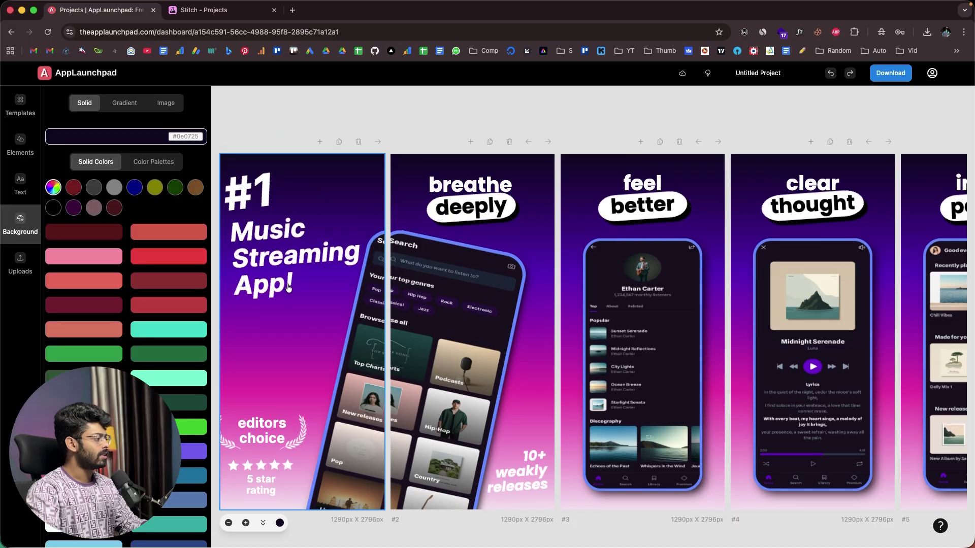
- Examine the remaining text elements on the first two screenshots and the headings of the other screenshots
left_click(257, 437)
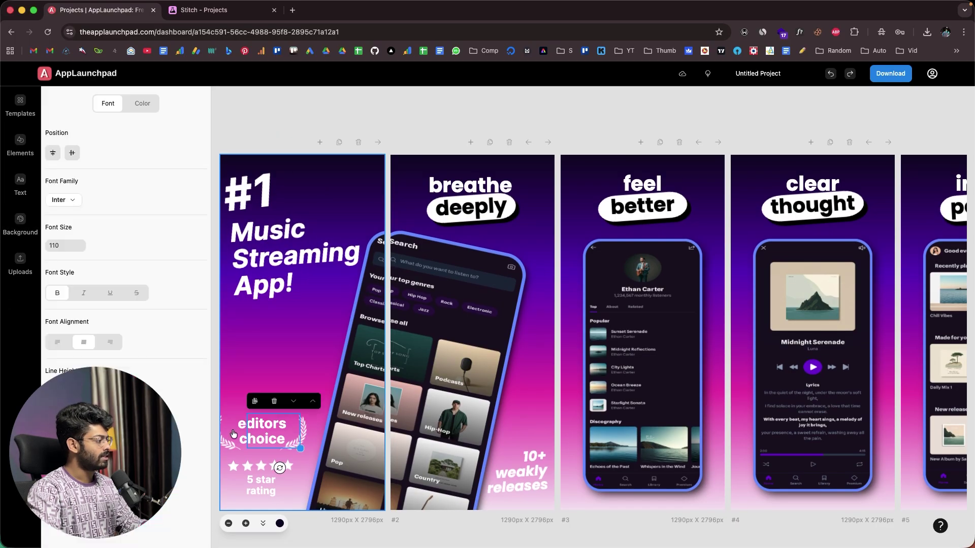
left_click(246, 493)
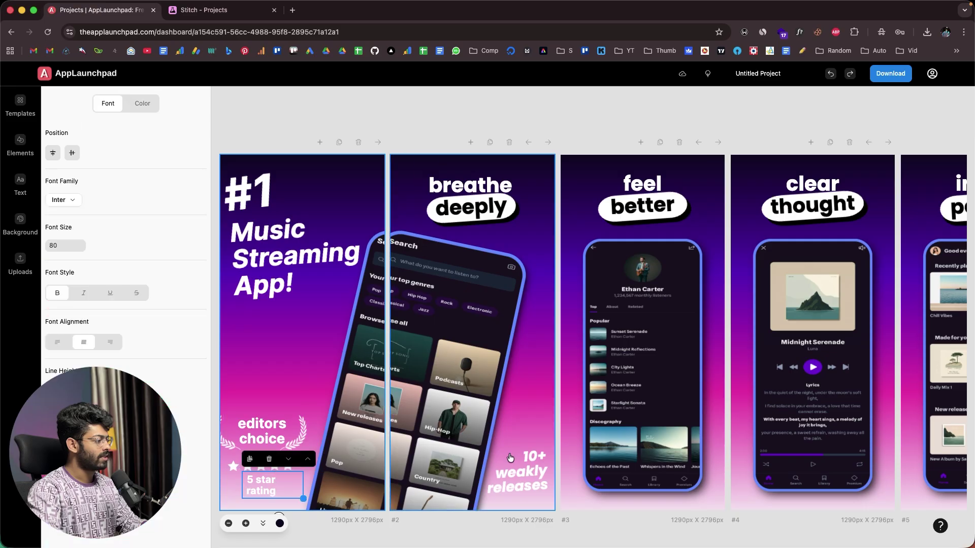
left_click(455, 186)
double_click(455, 186)
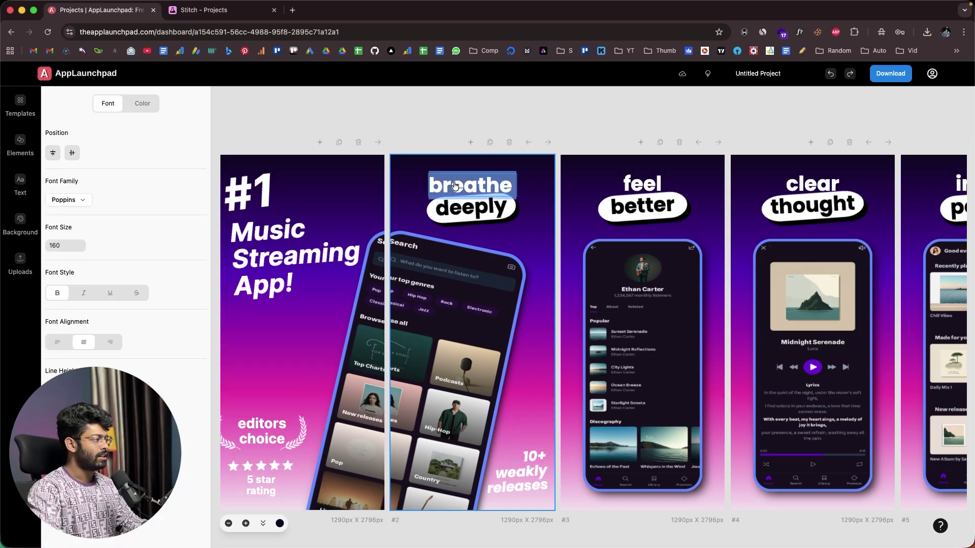
scroll(517, 202, "right", 2)
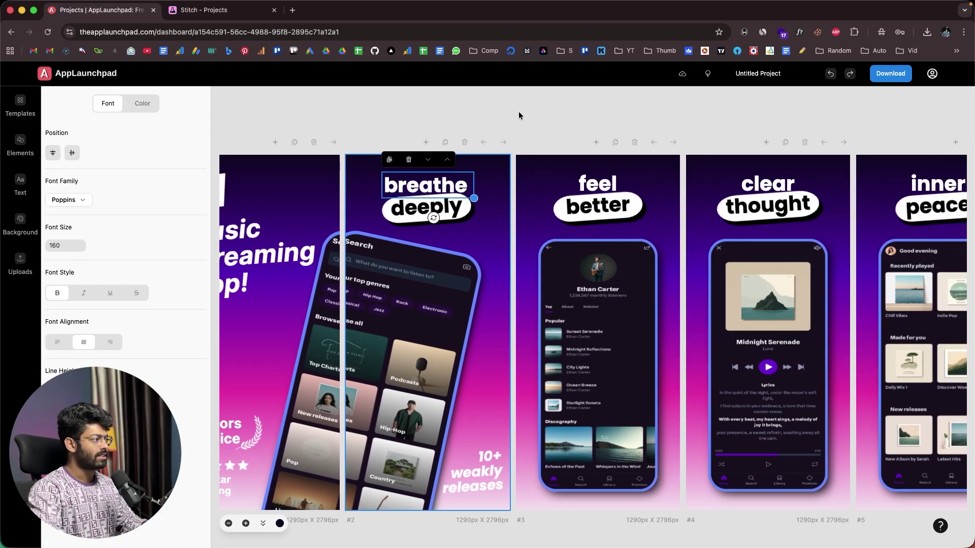
left_click(475, 258)
scroll(475, 257, "right", 2)
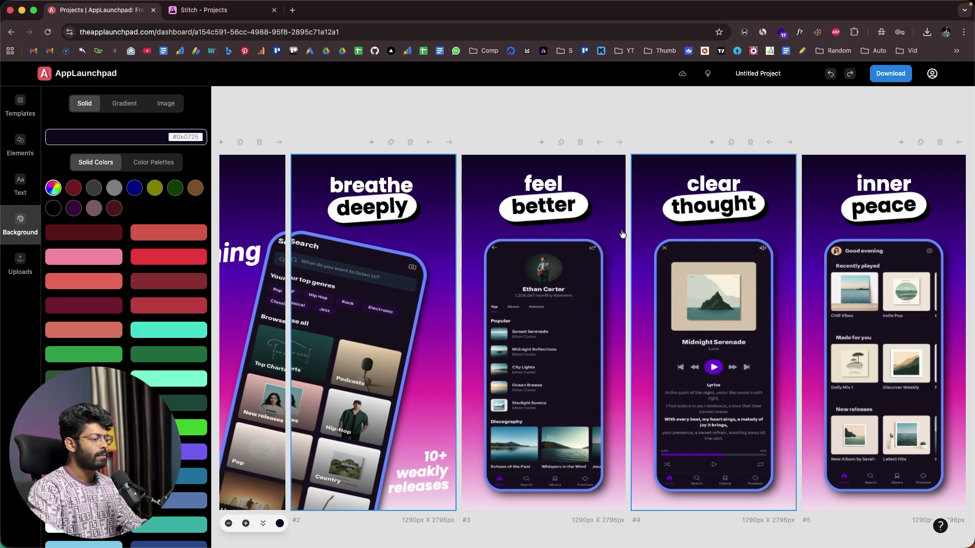
scroll(544, 305, "left", 4)
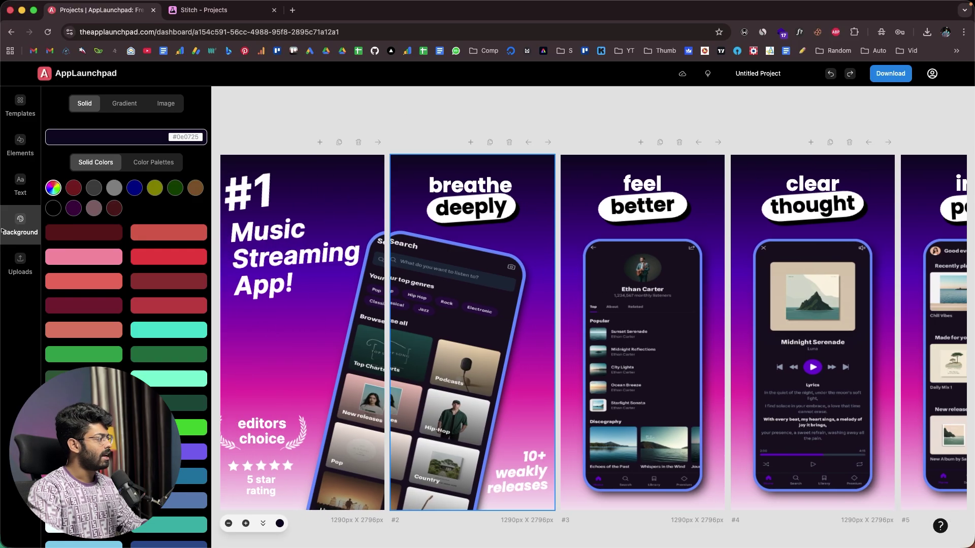
- Try adding a new text element to the second screenshot and moving it onto the first one
left_click(20, 185)
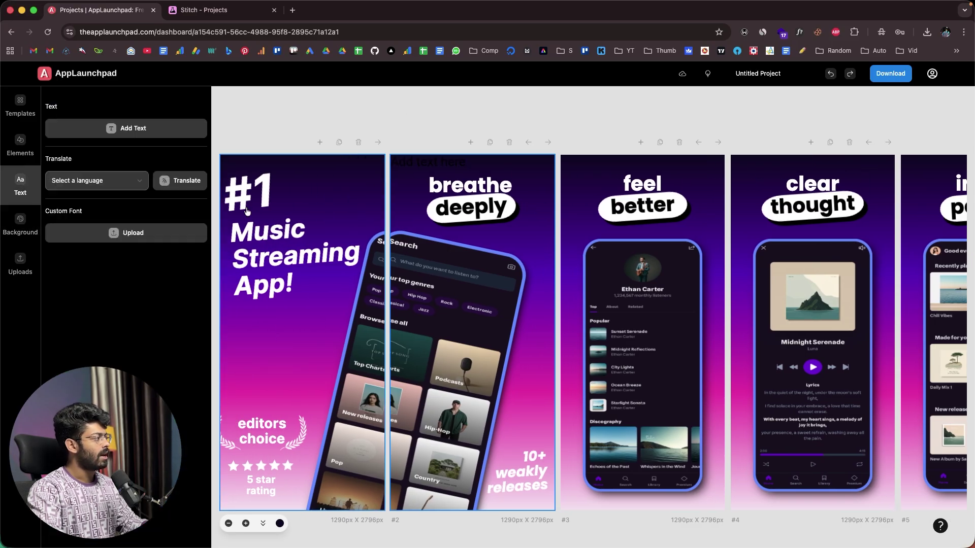
left_click(125, 132)
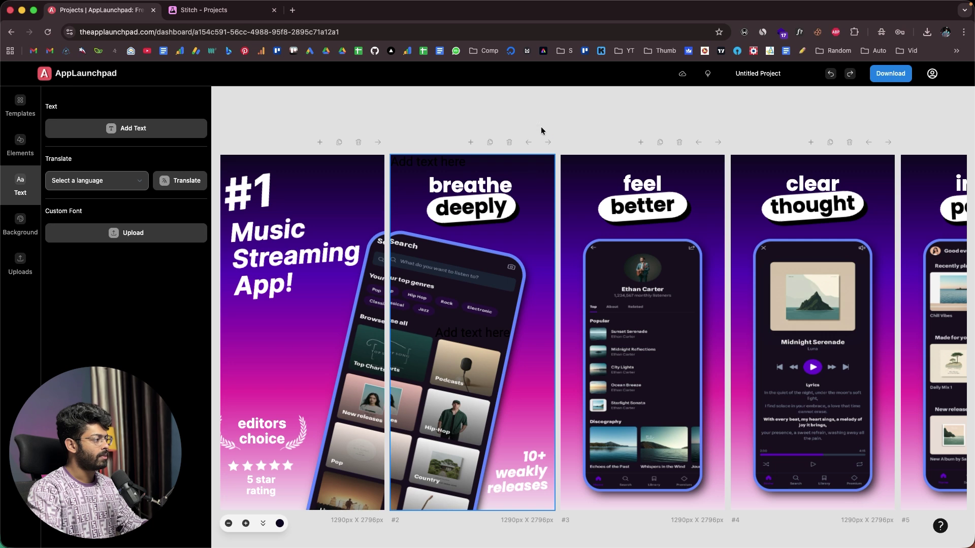
left_click_drag(466, 335, 302, 334)
- Add a new text element reading "MusicApp" to the first screenshot, below the heading
left_click(20, 224)
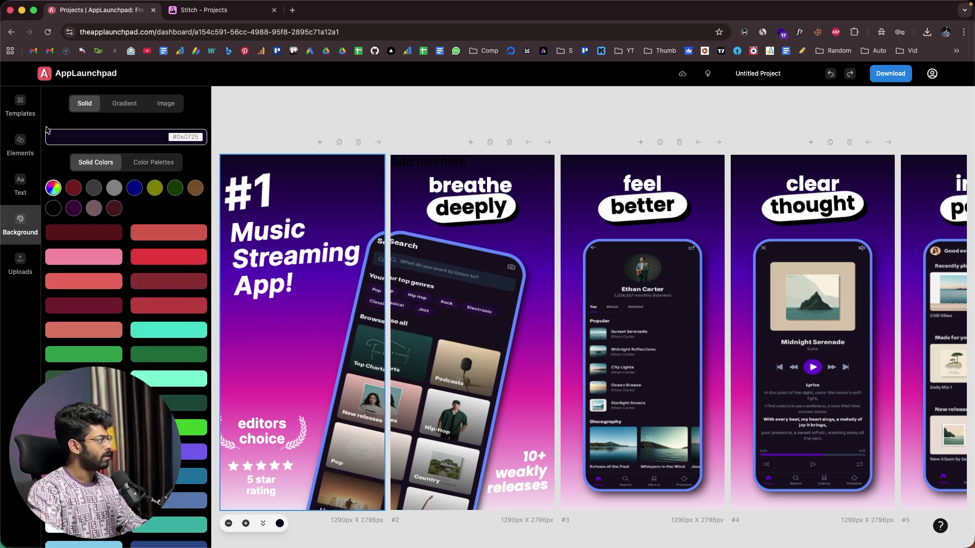
left_click(20, 185)
left_click(117, 128)
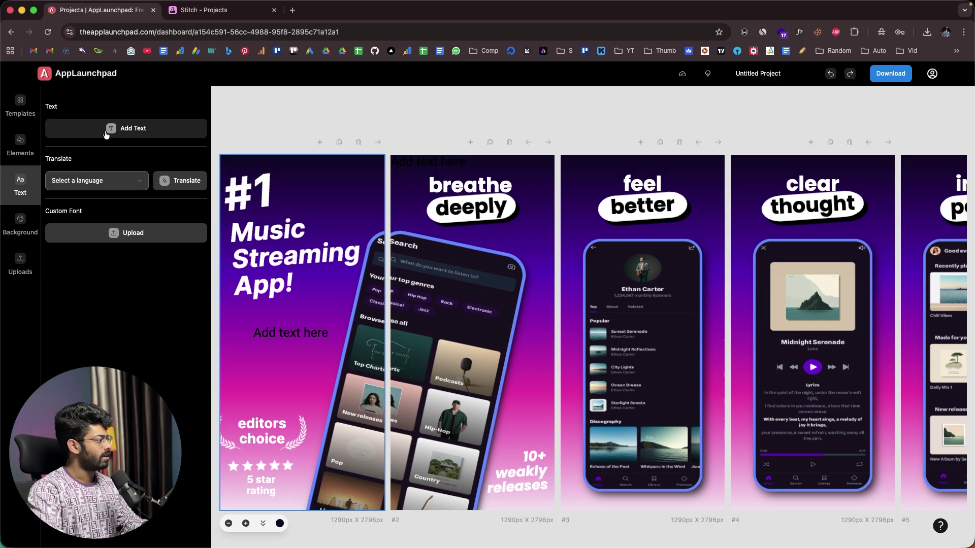
double_click(293, 334)
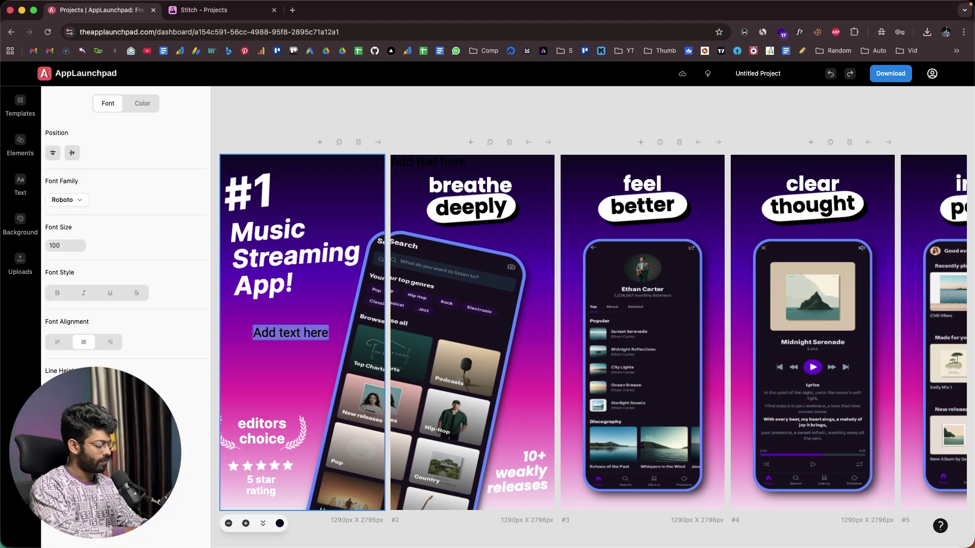
type("MusicApp")
double_click(288, 333)
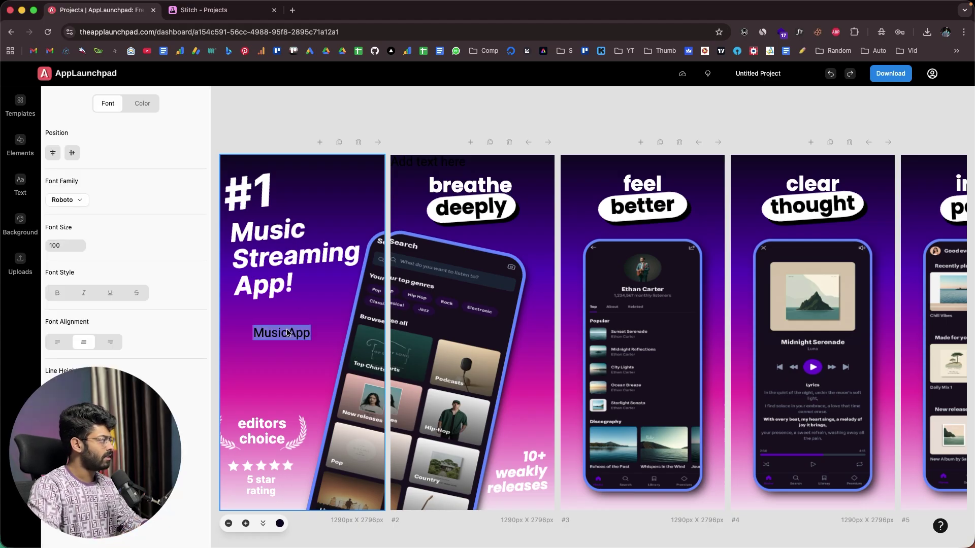
- Style the "MusicApp" text with the Abril Fatface font in bold and the colour #FFFAFA
left_click(72, 200)
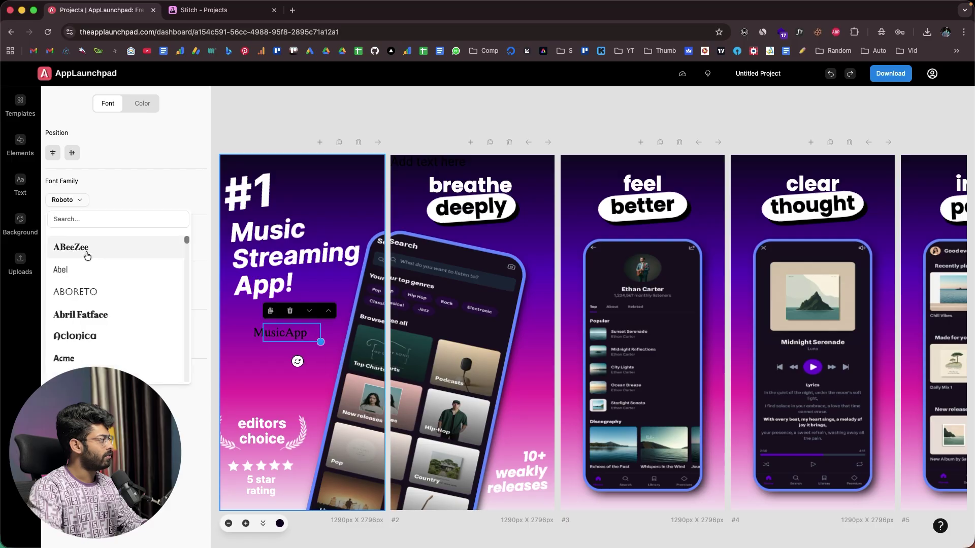
left_click(76, 314)
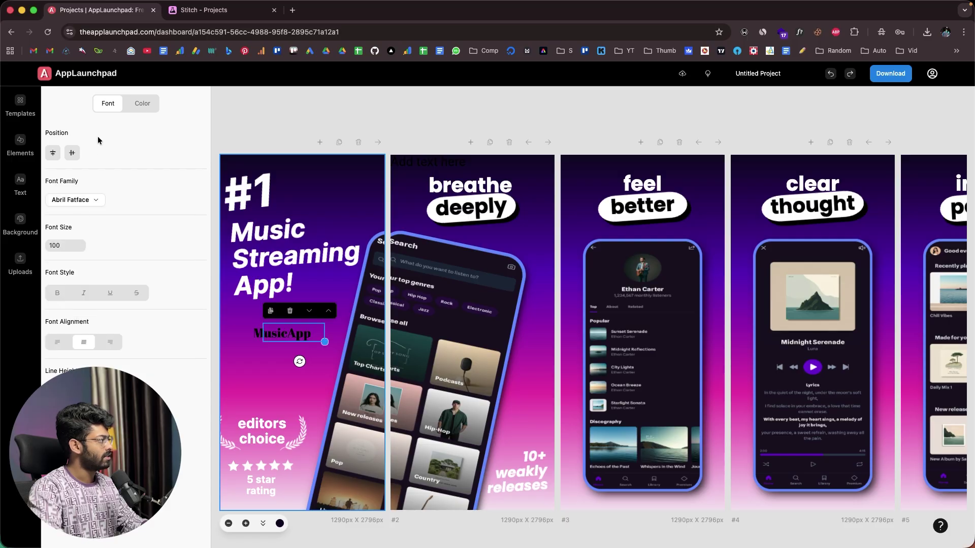
left_click(142, 104)
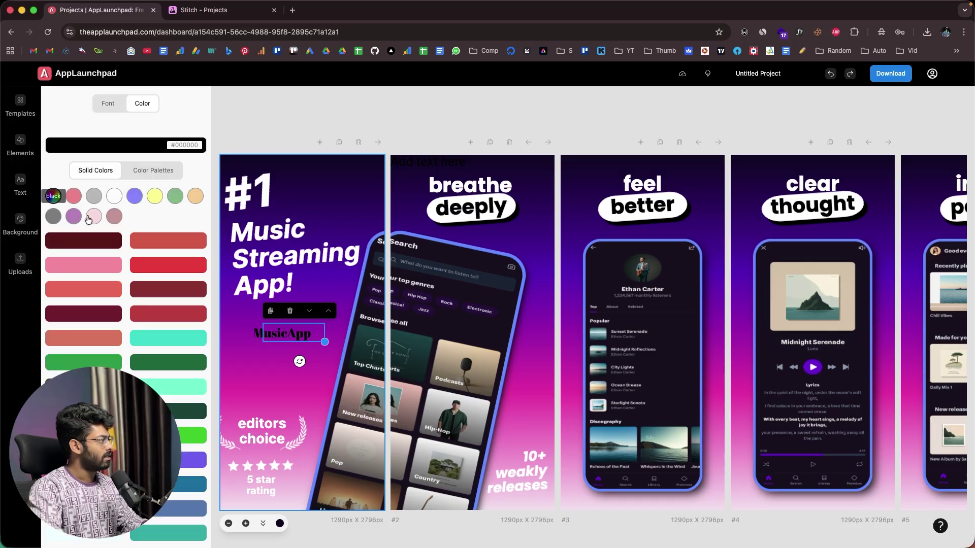
left_click(114, 196)
left_click(94, 244)
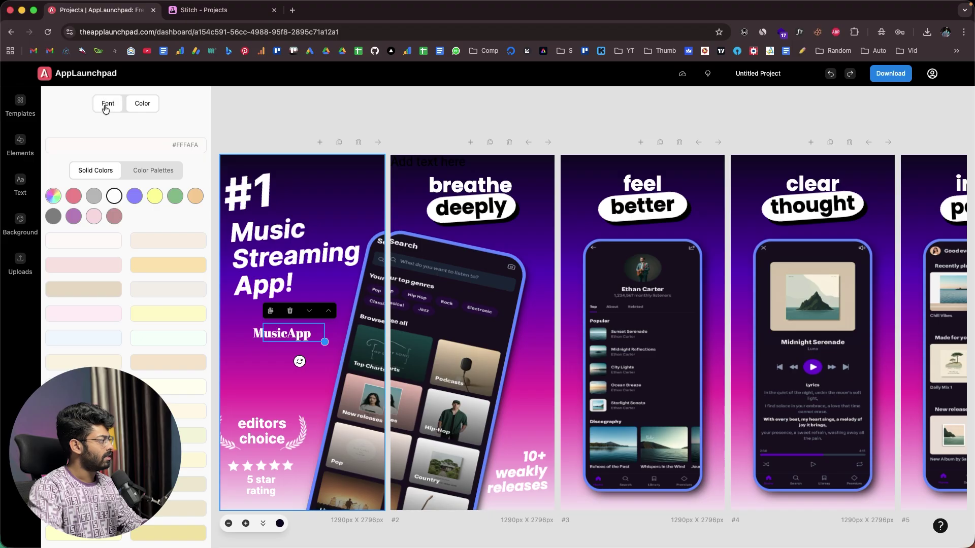
left_click(107, 103)
left_click(57, 293)
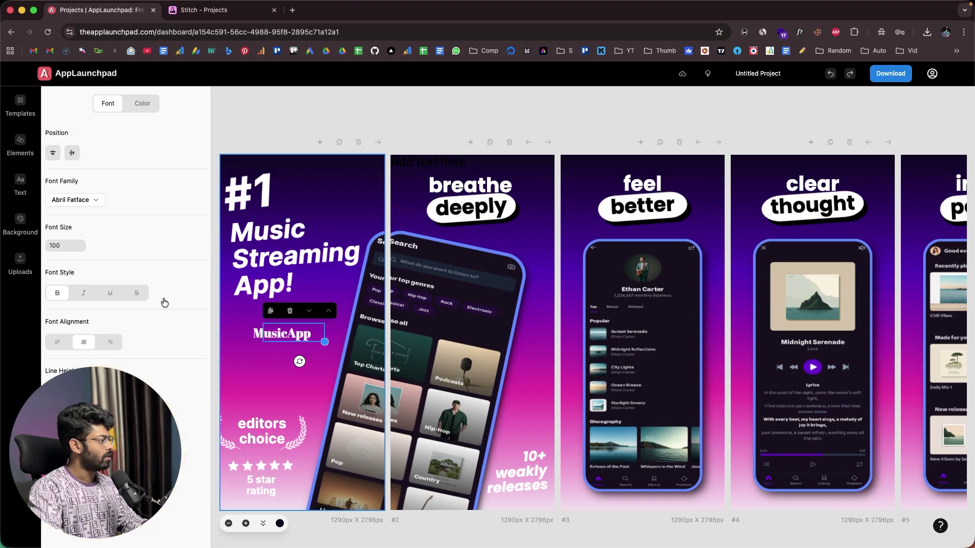
- Delete the "MusicApp" text from the first screenshot
left_click(282, 335)
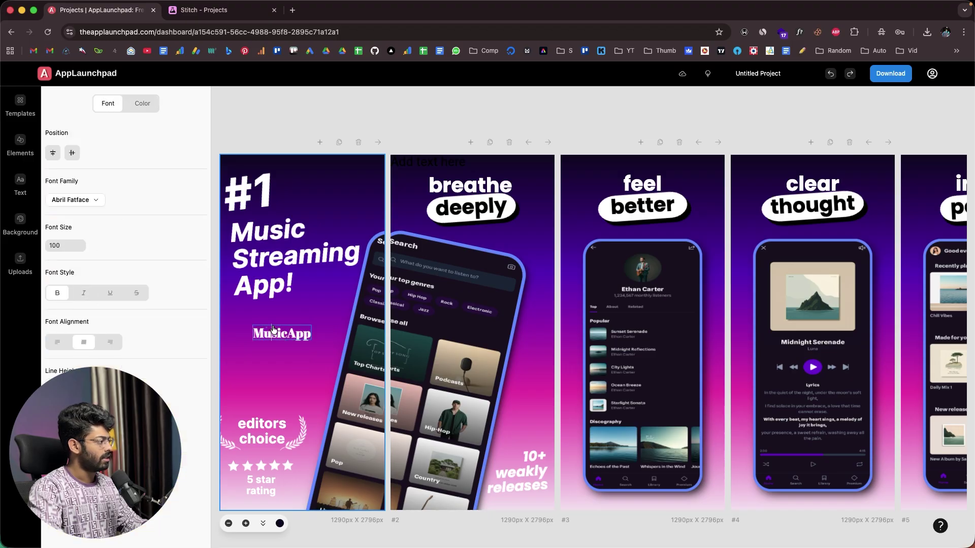
left_click(246, 334)
left_click(276, 333)
key("Delete")
left_click(277, 331)
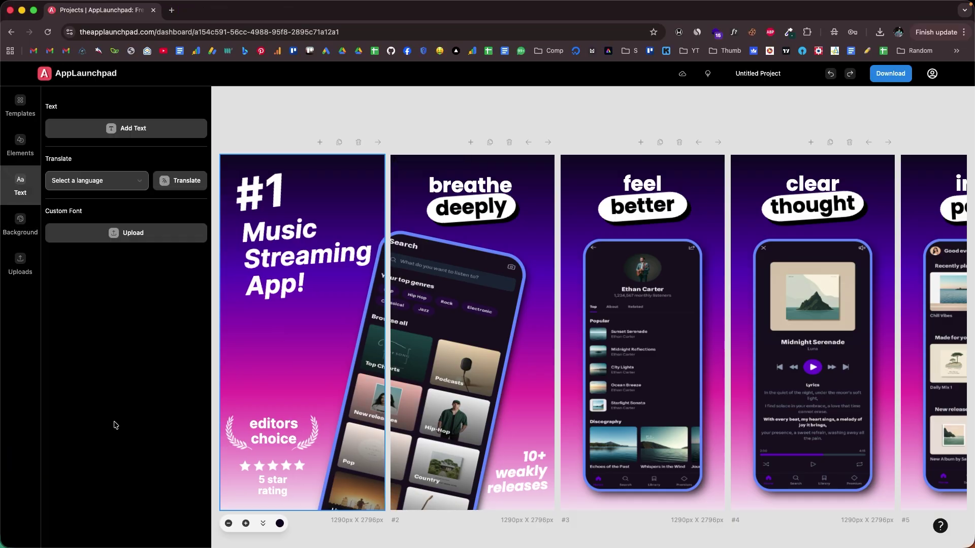
scroll(525, 339, "right", 3)
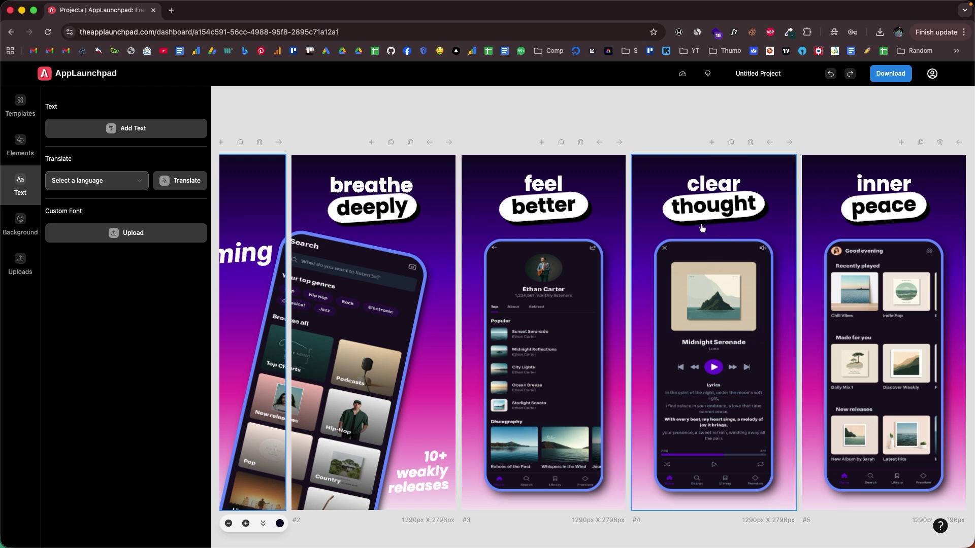
scroll(487, 269, "left", 3)
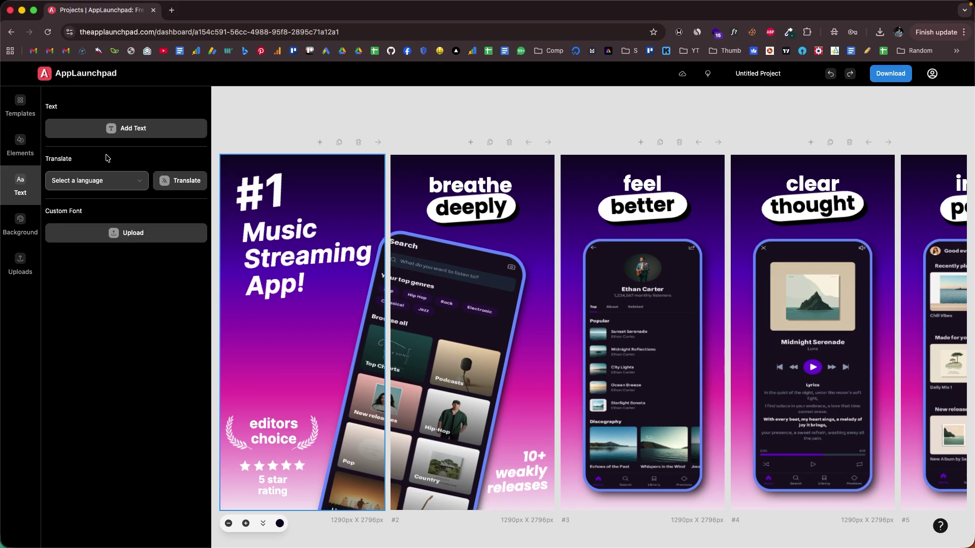
scroll(442, 285, "right", 3)
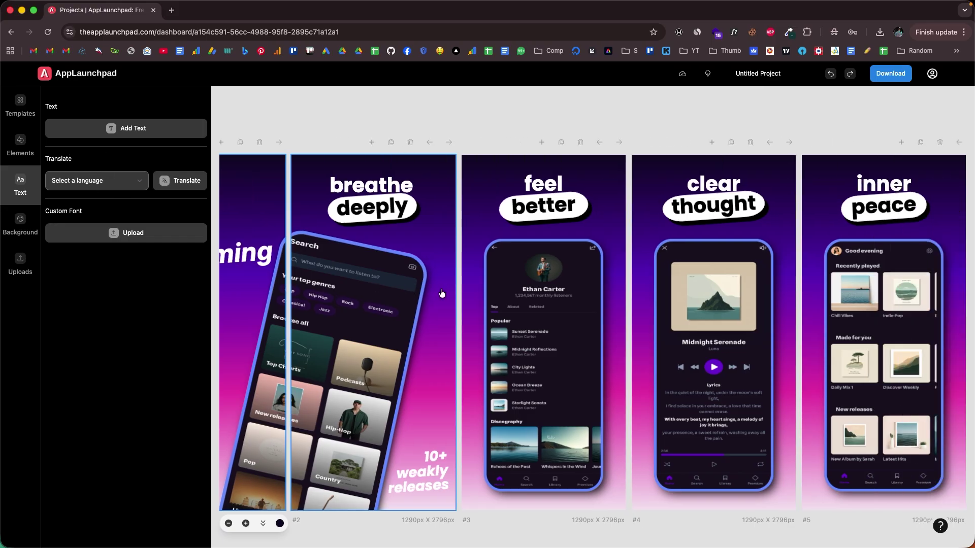
scroll(558, 254, "left", 3)
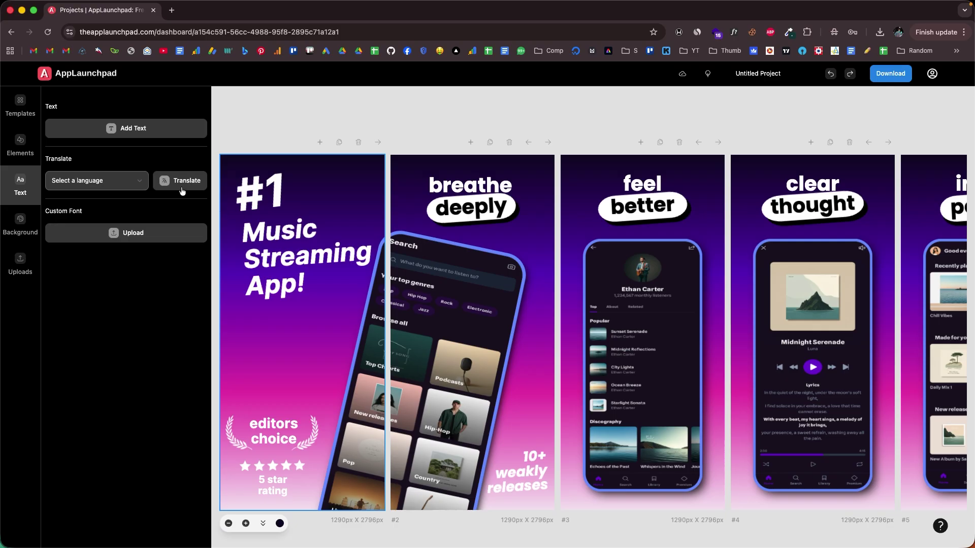
- Translate the text of all screenshots into Spanish and look over the translated designs
left_click(96, 181)
scroll(102, 224, "down", 5)
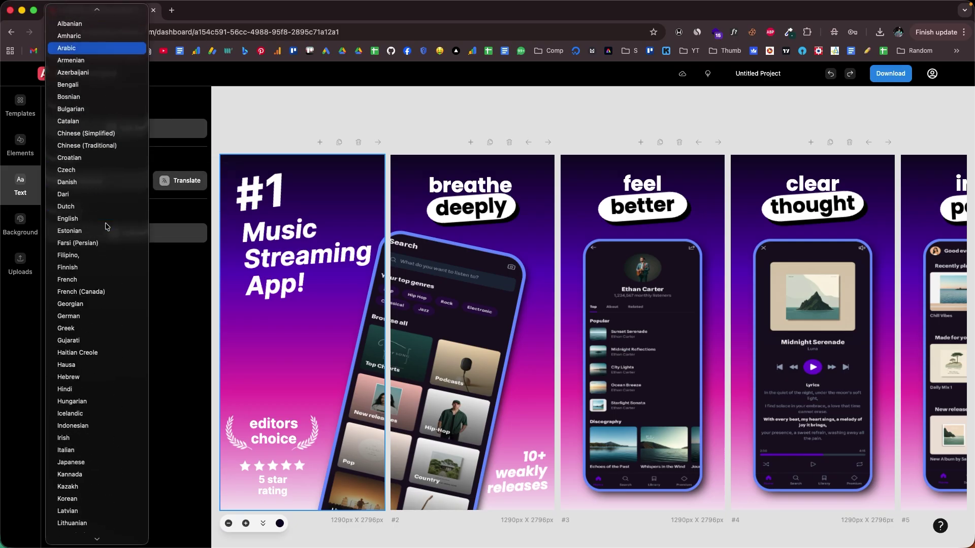
scroll(106, 225, "down", 10)
scroll(106, 225, "up", 12)
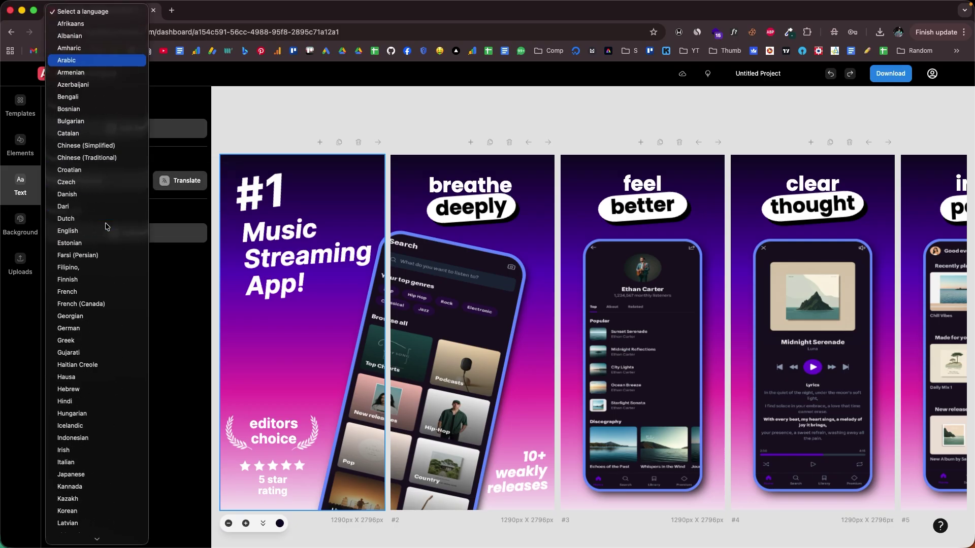
scroll(117, 87, "down", 10)
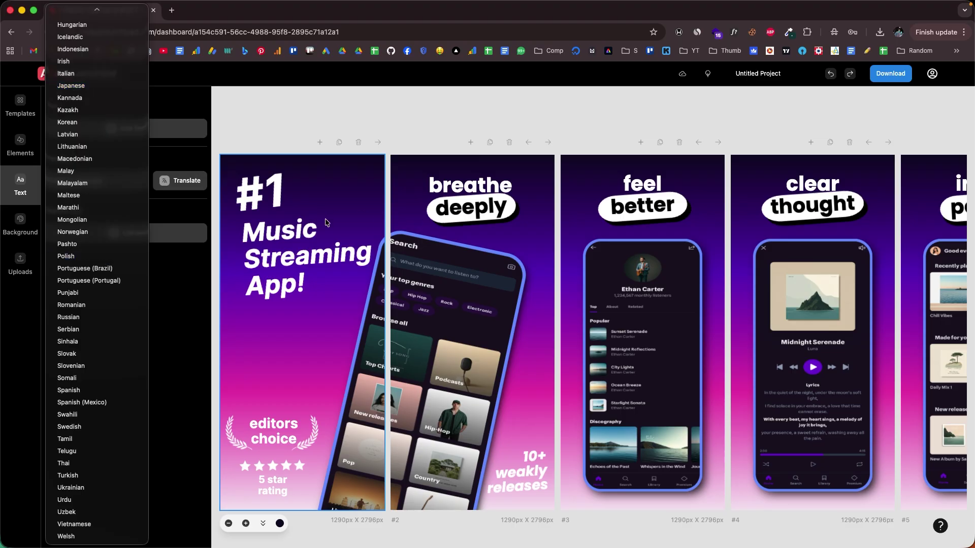
left_click(84, 391)
left_click(195, 187)
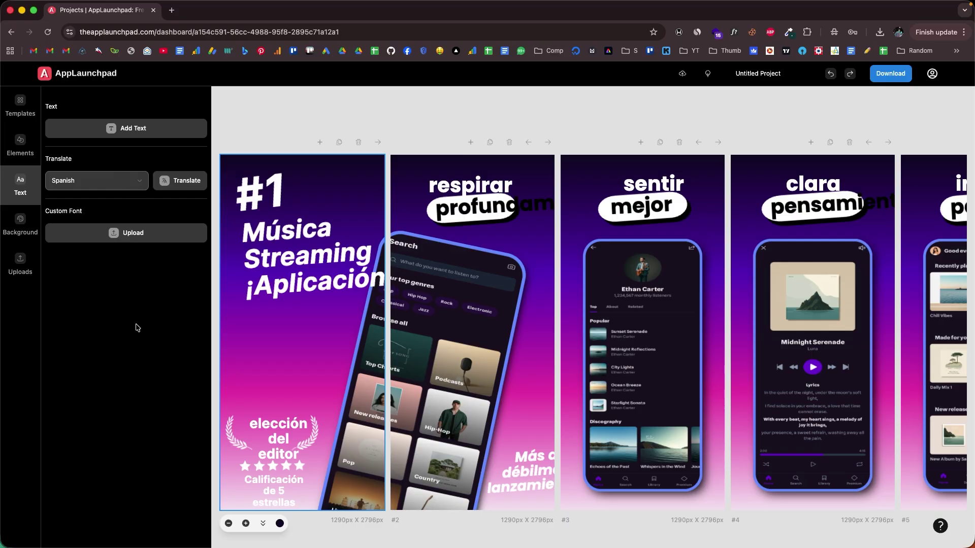
scroll(408, 251, "right", 3)
scroll(409, 251, "left", 3)
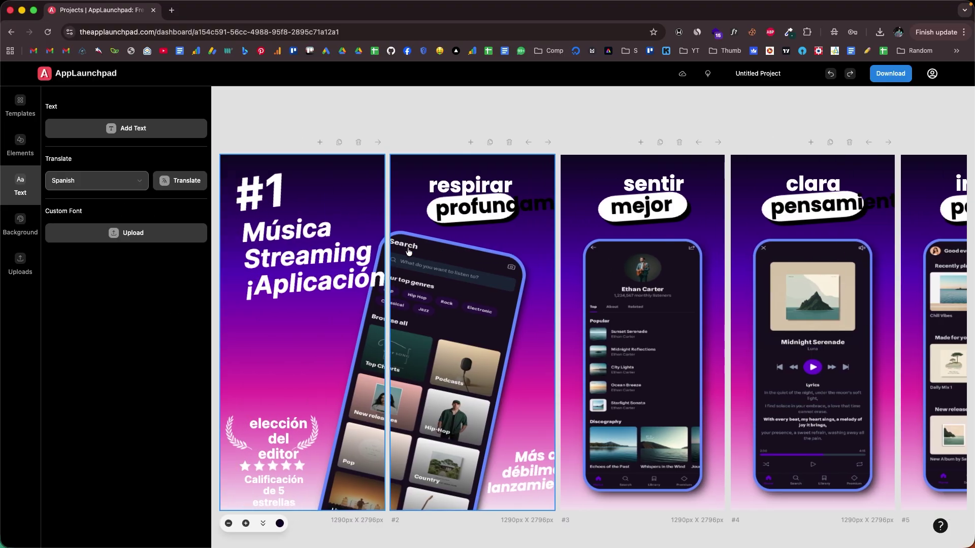
- Translate the text of all screenshots into Russian
left_click(524, 209)
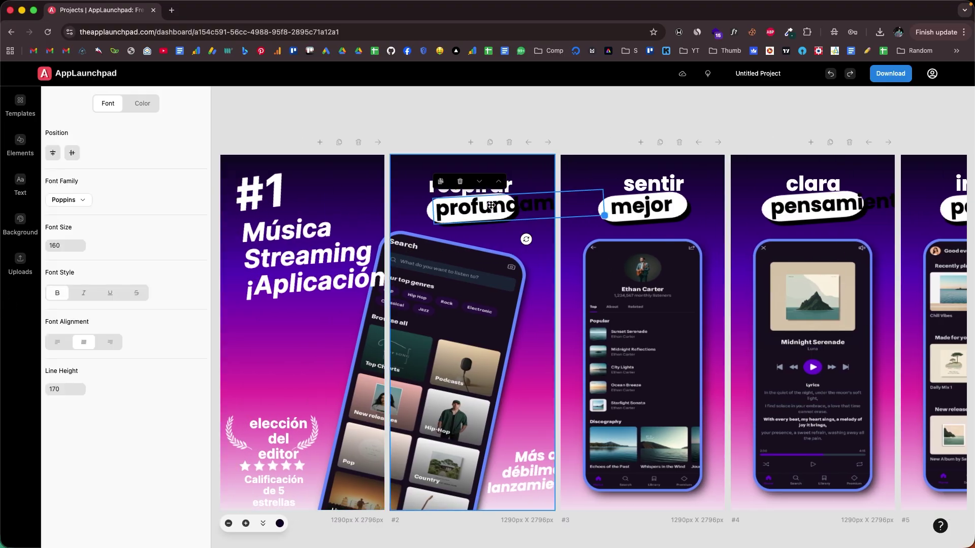
left_click(17, 183)
left_click(91, 180)
scroll(94, 253, "down", 10)
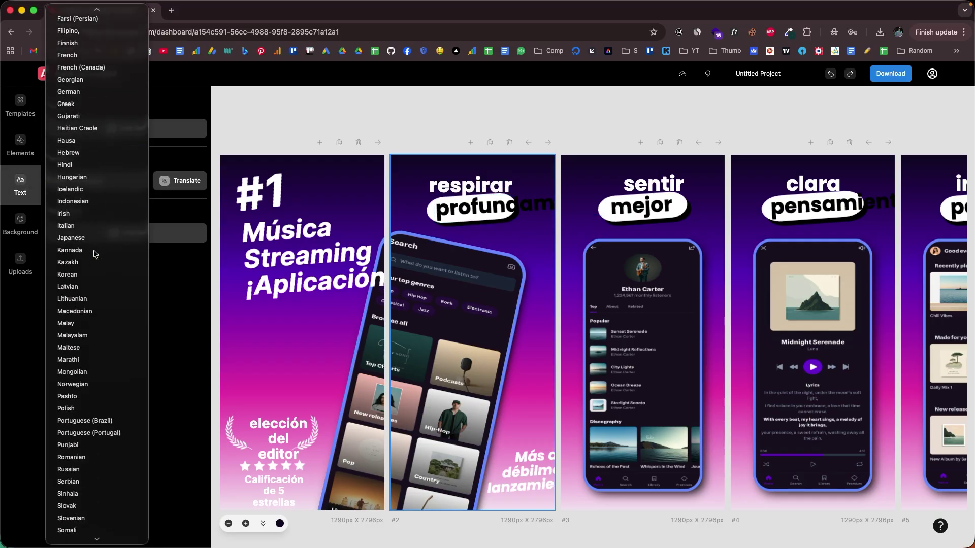
scroll(94, 254, "down", 5)
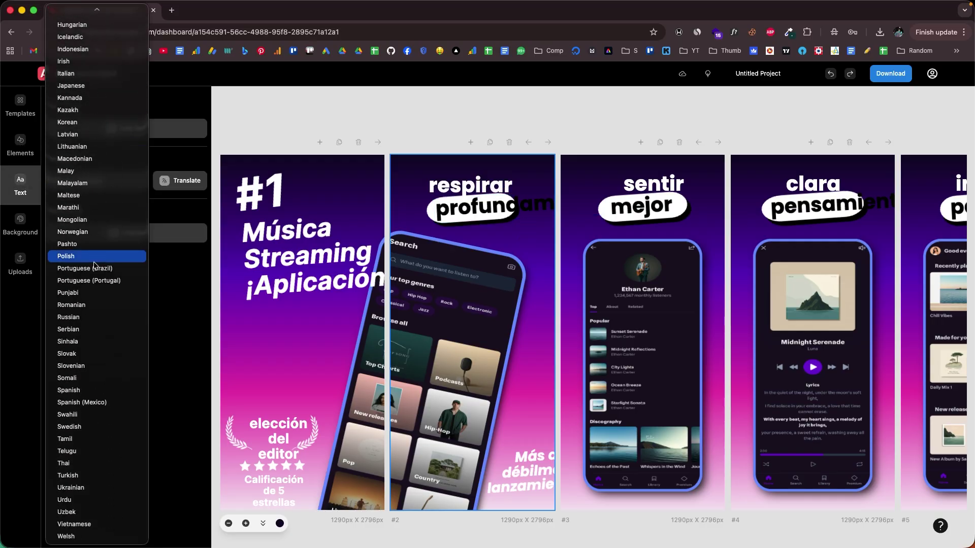
left_click(81, 318)
left_click(180, 179)
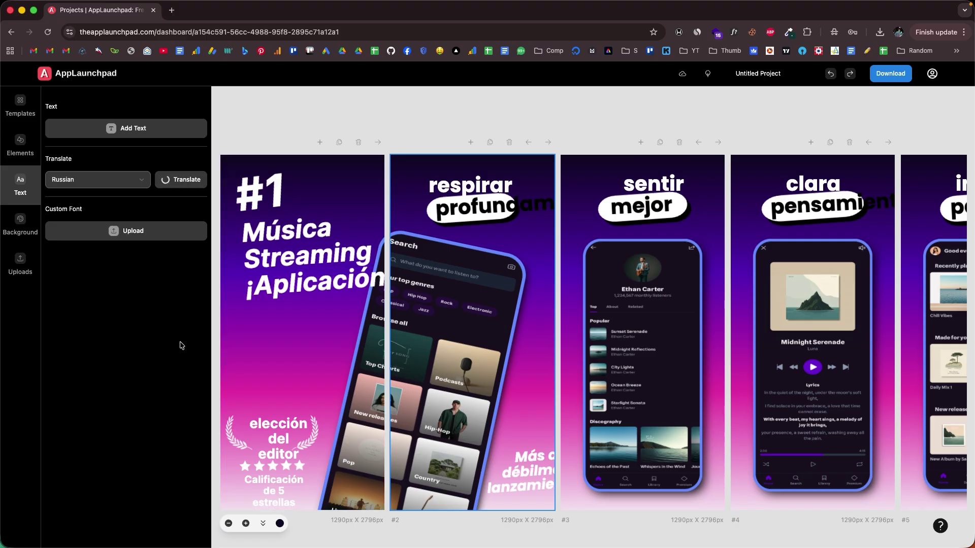
- Translate the text of all screenshots into Bengali and look over the translated designs
left_click(127, 184)
scroll(91, 265, "up", 10)
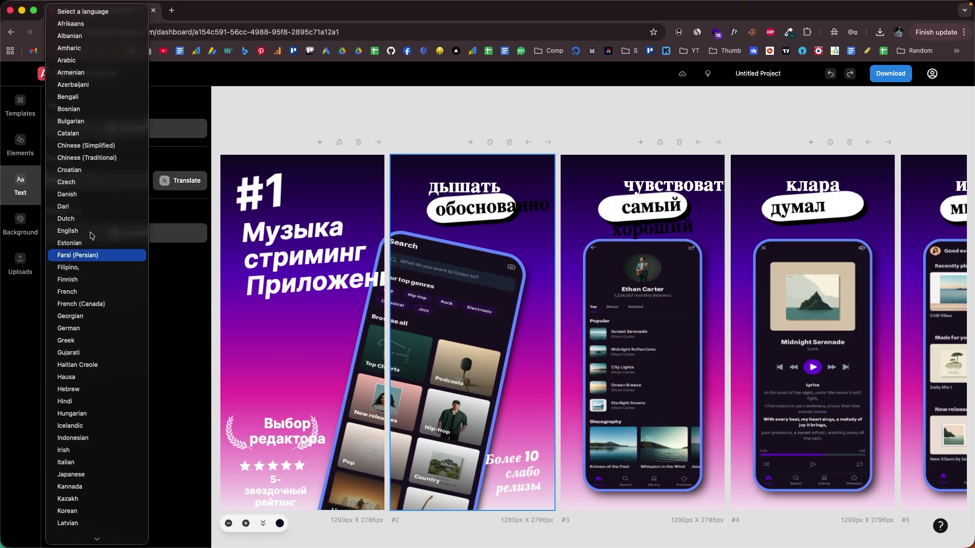
left_click(85, 100)
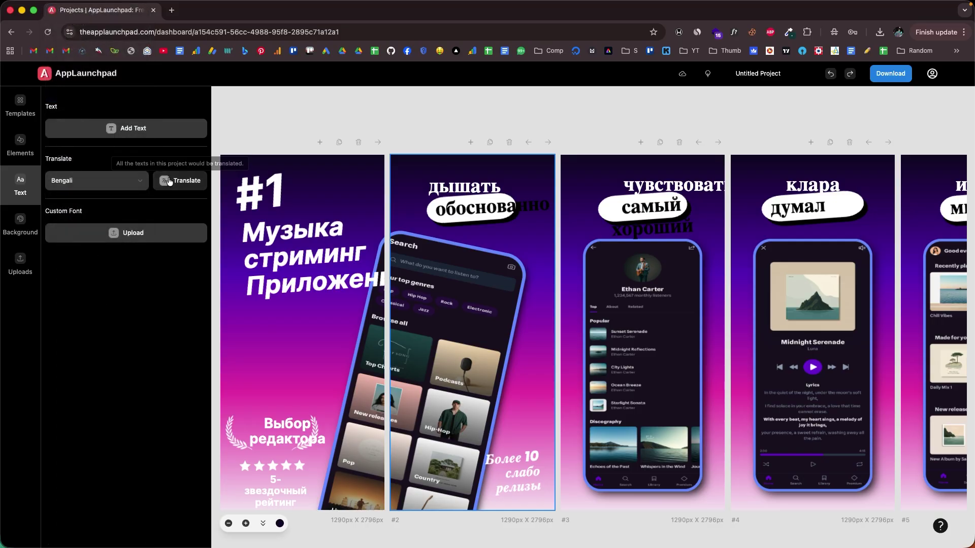
left_click(181, 180)
scroll(361, 289, "right", 3)
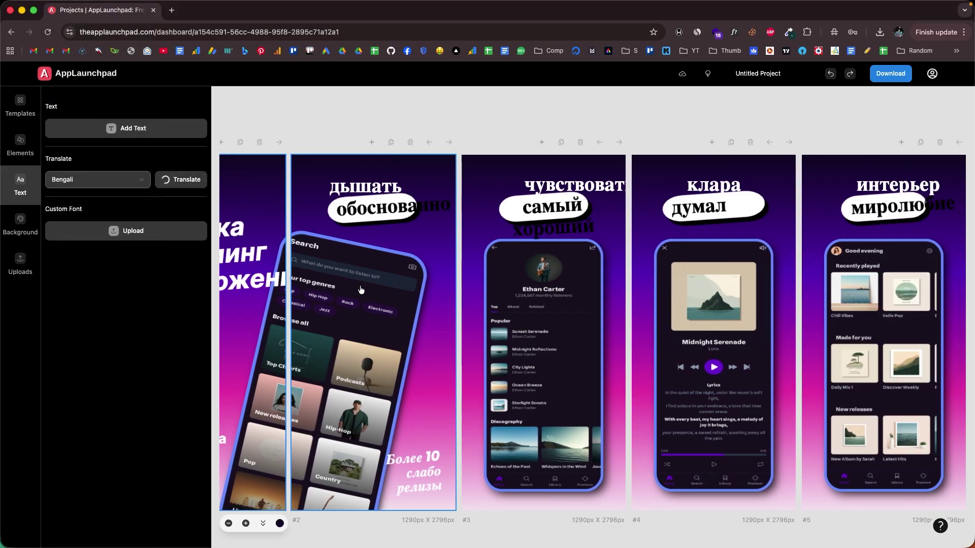
scroll(361, 289, "left", 3)
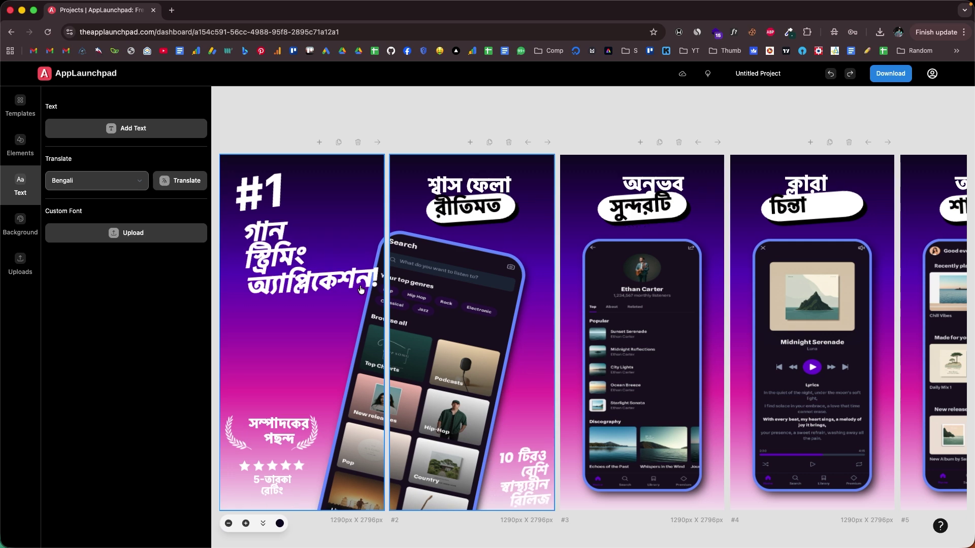
scroll(361, 289, "right", 4)
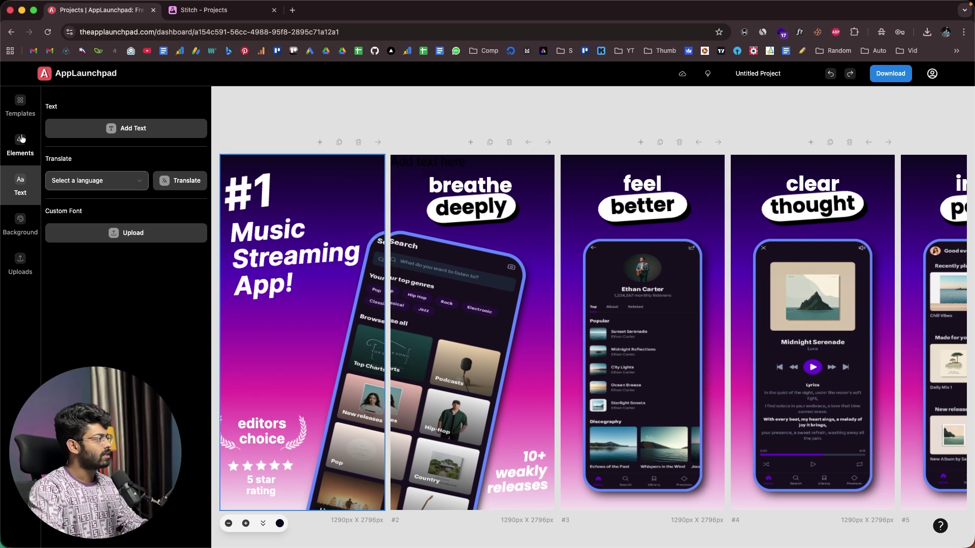
- Browse the available device frames, including the 3D and hand-held iPhone models
left_click(21, 139)
scroll(103, 206, "down", 15)
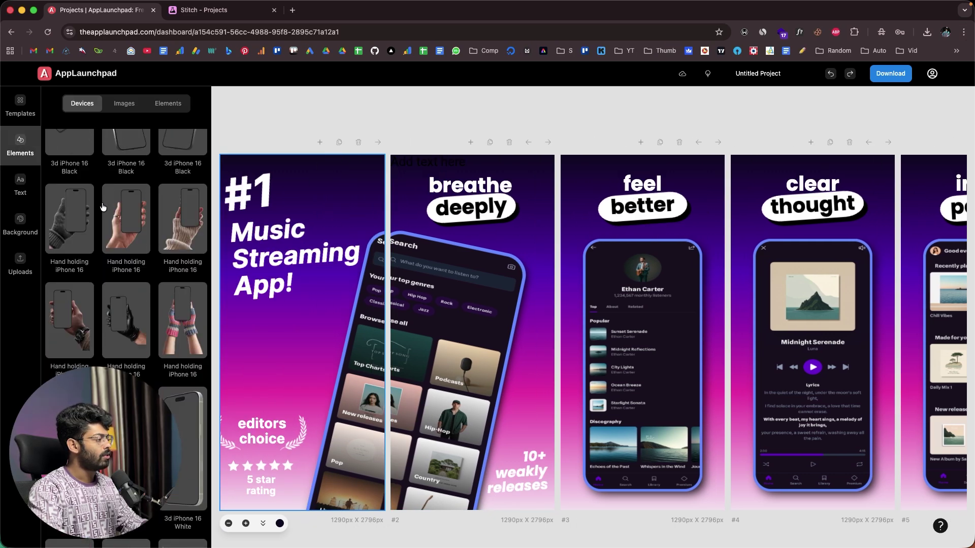
scroll(104, 207, "up", 15)
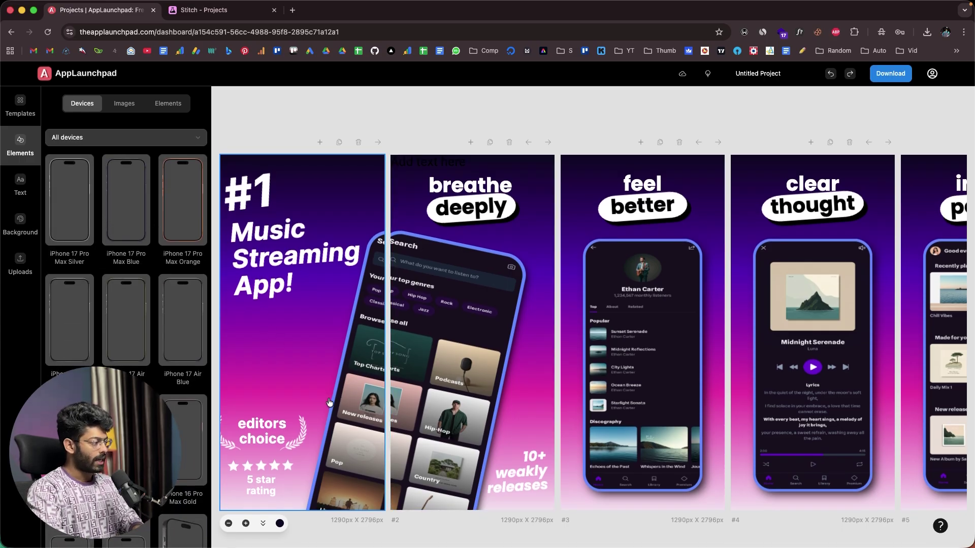
- Delete the tilted phone mockups showing the Search screen from the first and second screenshots
left_click(381, 384)
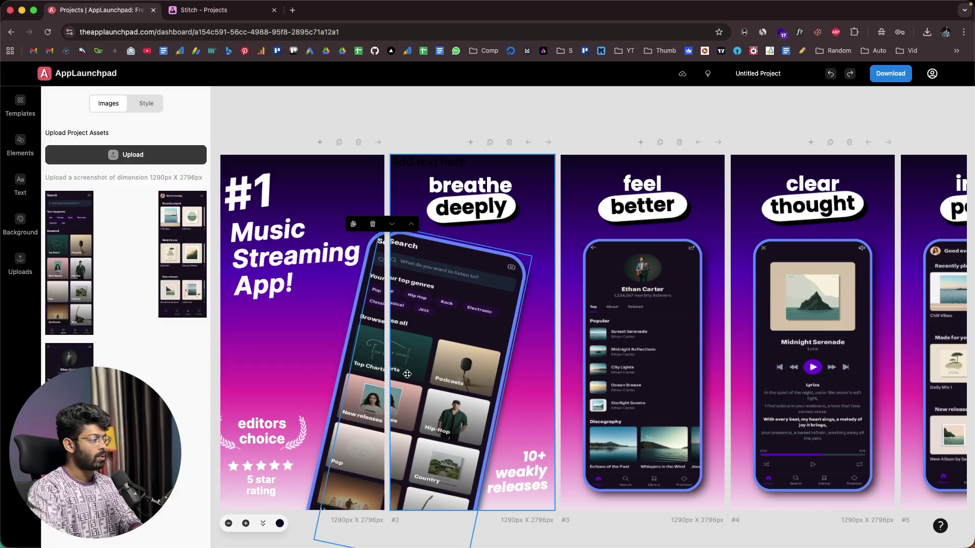
left_click(403, 352)
left_click(358, 366)
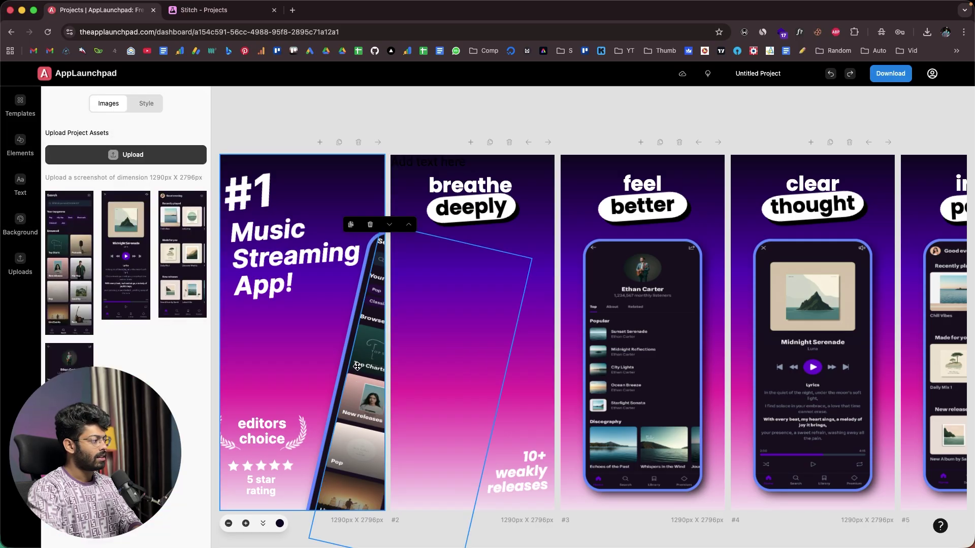
key("BackSpace")
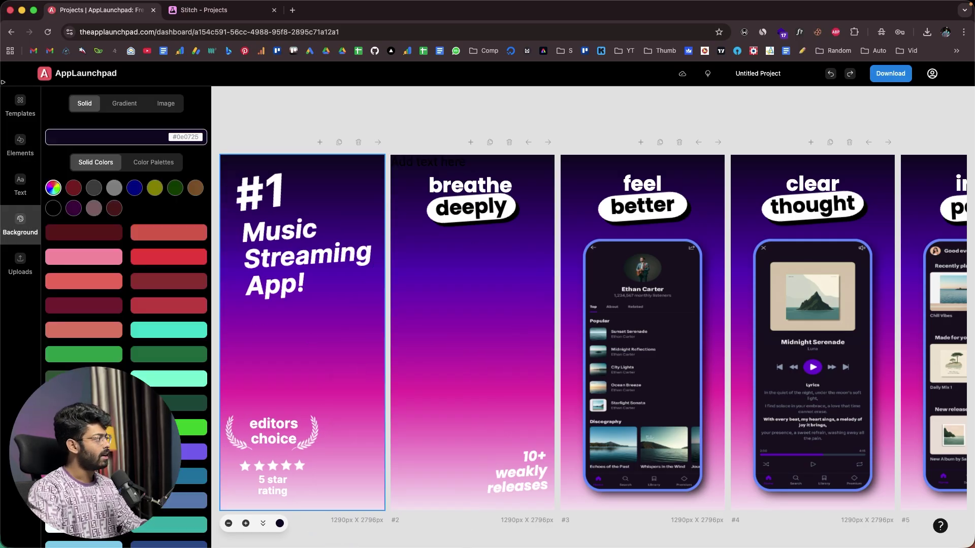
- Add an iPhone 17 Pro Max Orange frame to the first screenshot and enlarge it
left_click(18, 143)
scroll(144, 238, "down", 10)
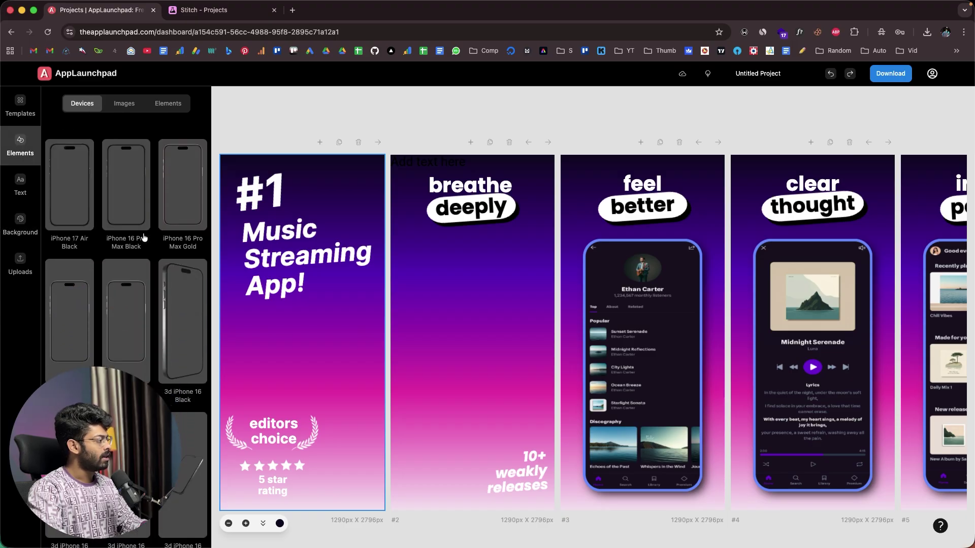
scroll(143, 238, "up", 10)
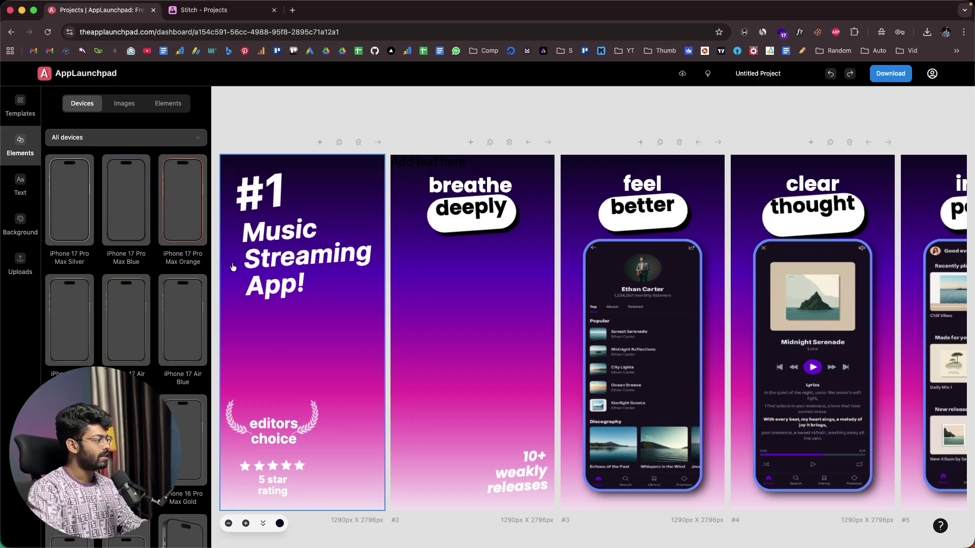
left_click_drag(233, 267, 326, 393)
left_click(304, 333)
left_click_drag(368, 484, 397, 501)
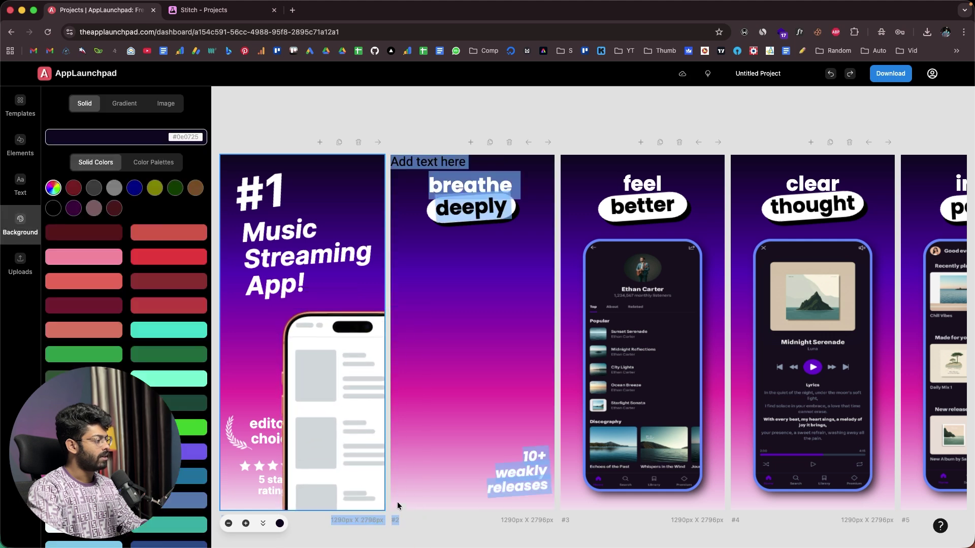
- Scale down the first screenshot's new phone frame, tilt it clockwise and position it across that screenshot's right edge
left_click(352, 351)
left_click_drag(313, 357, 315, 282)
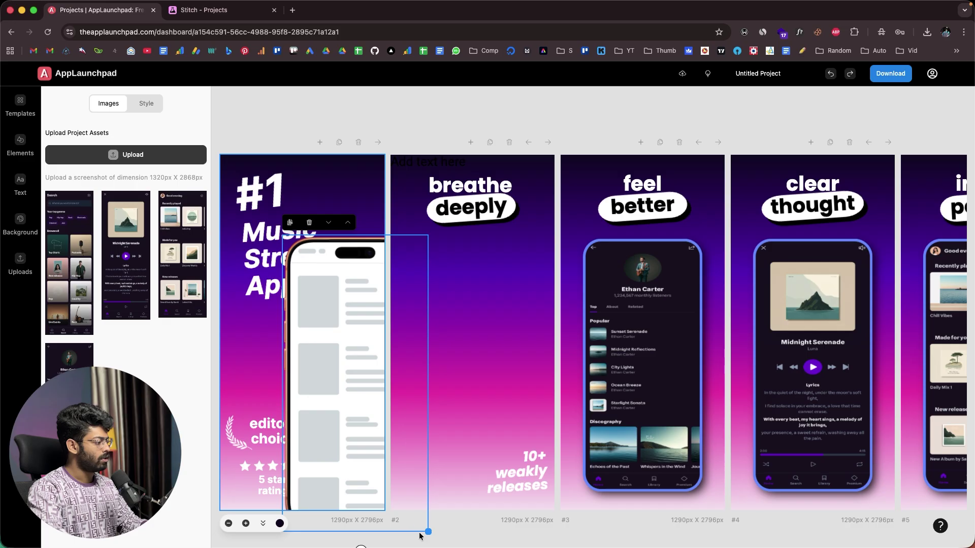
left_click_drag(426, 531, 377, 453)
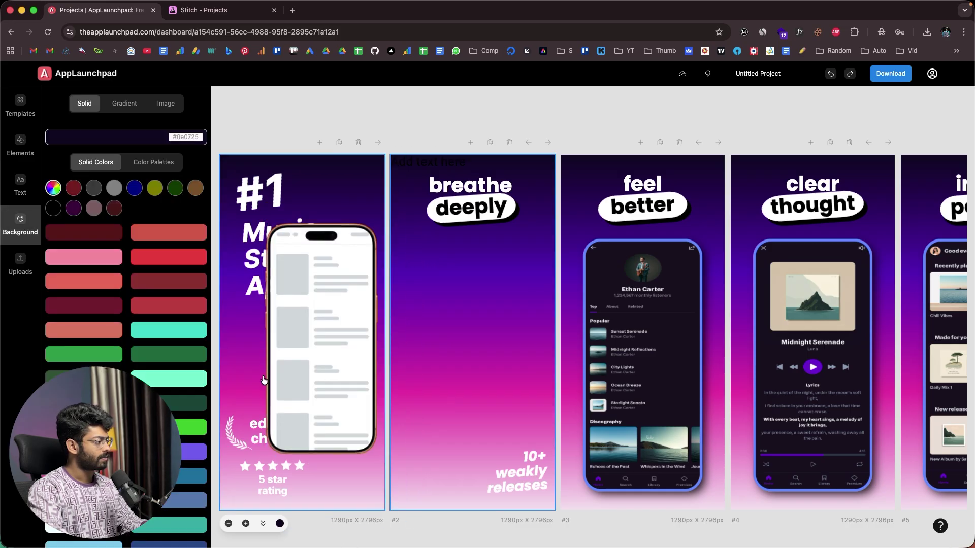
left_click(296, 366)
left_click_drag(316, 320, 335, 376)
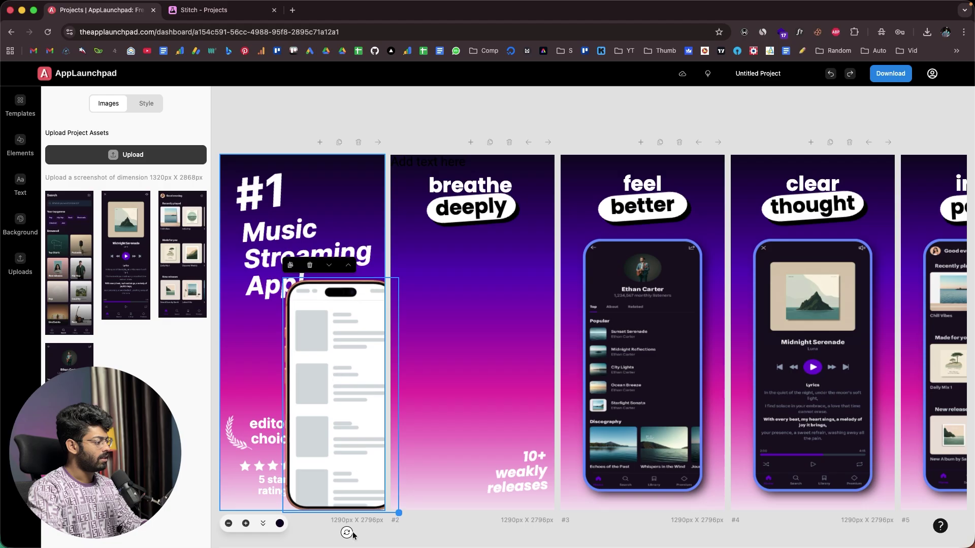
left_click_drag(347, 533, 340, 535)
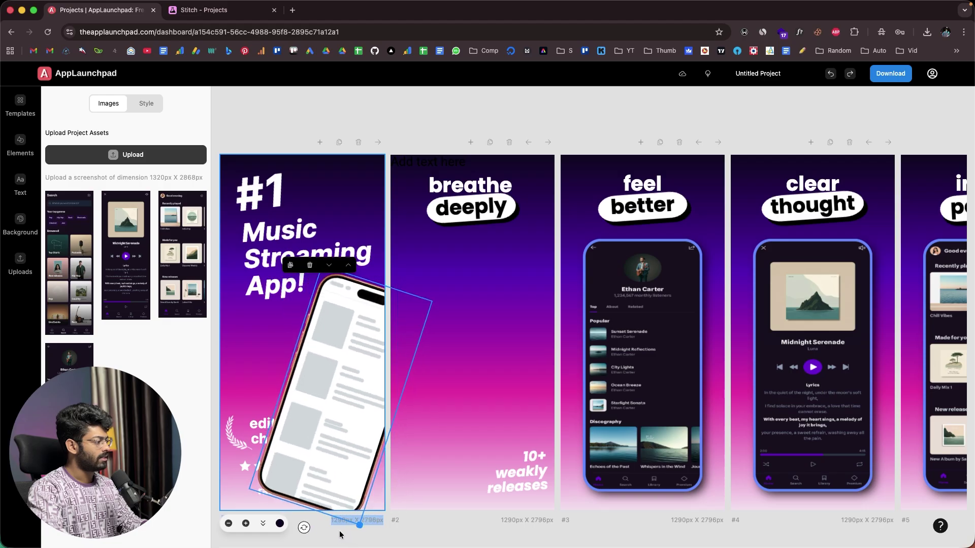
left_click_drag(340, 463, 388, 461)
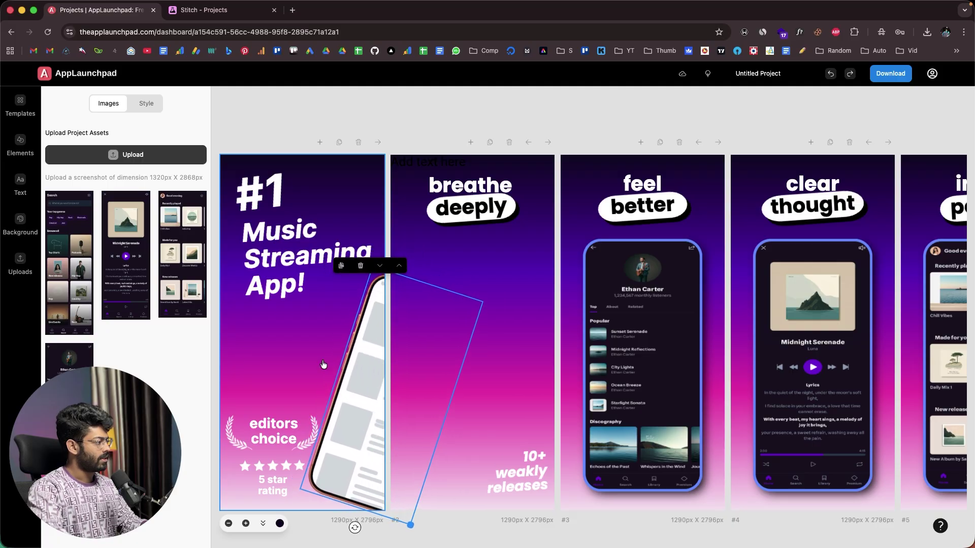
- Add an iPhone 17 Pro Max Orange frame to the second screenshot, then resize and move it to line up with the first screenshot's phone
left_click(426, 300)
left_click(20, 145)
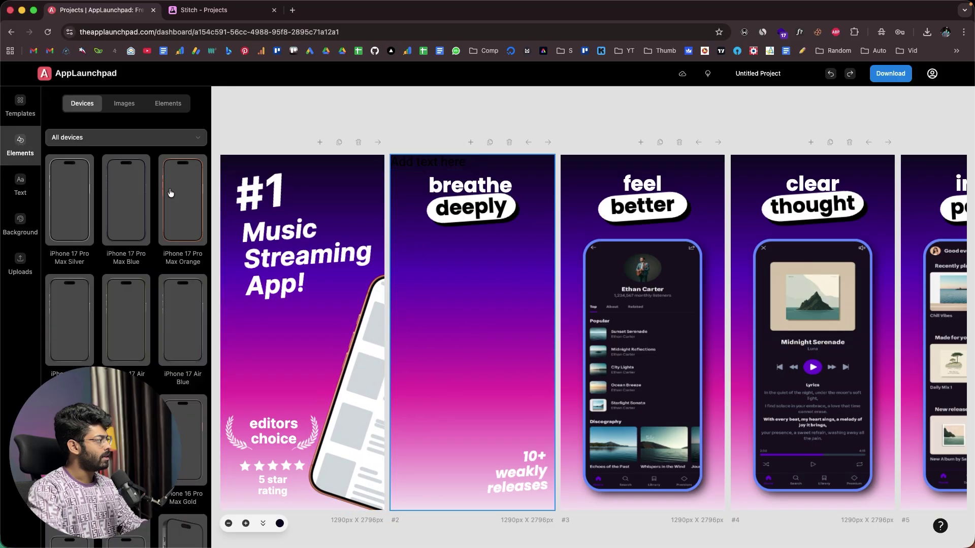
left_click(173, 194)
left_click(460, 304)
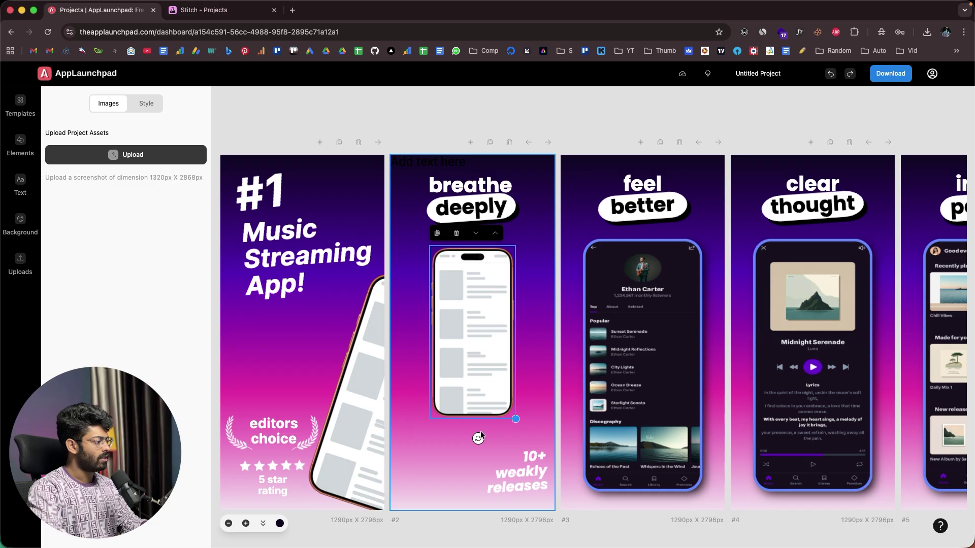
left_click_drag(516, 419, 560, 387)
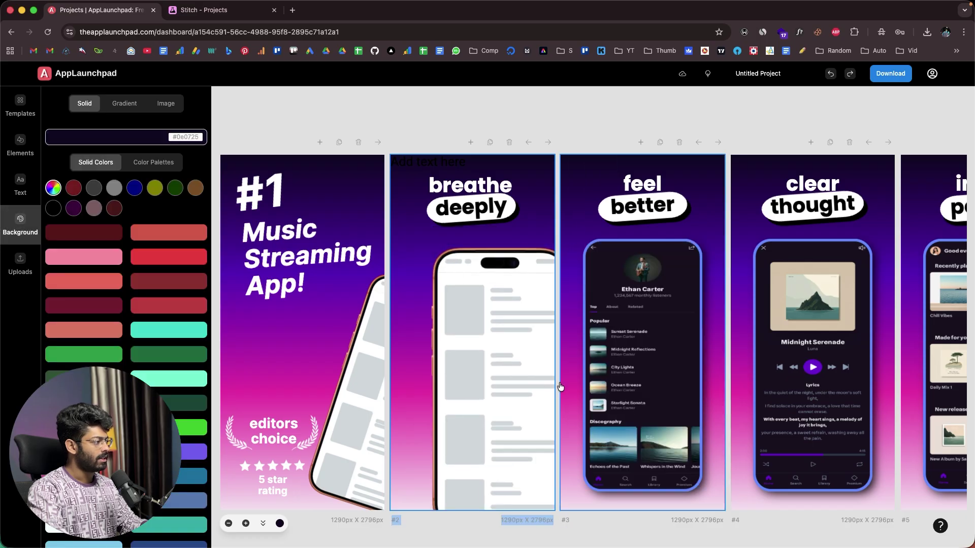
left_click(478, 384)
left_click_drag(551, 523, 524, 504)
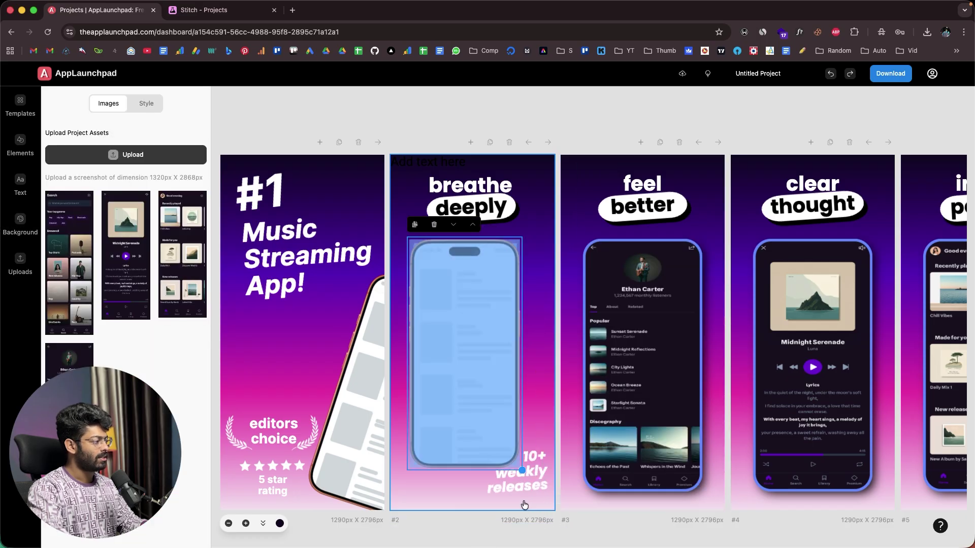
left_click_drag(461, 366, 426, 399)
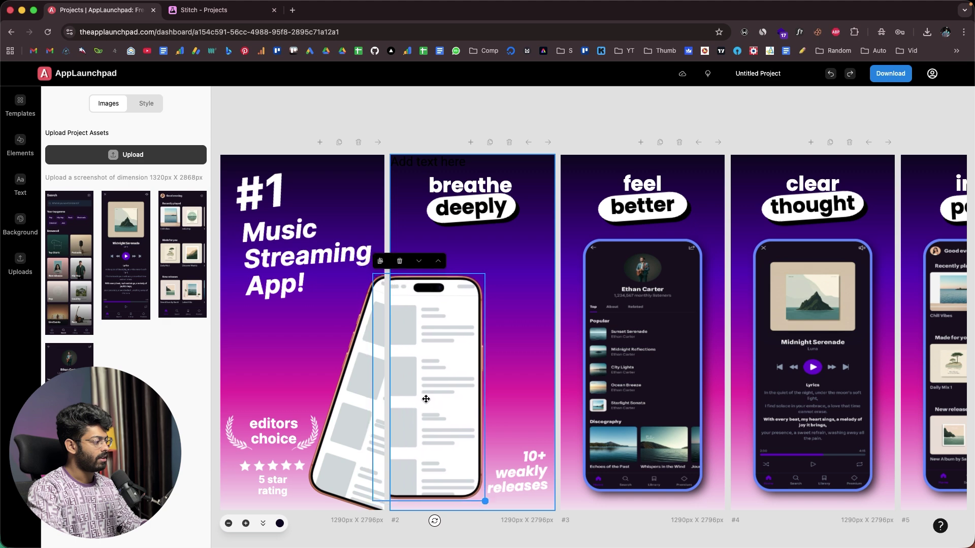
- Fill both halves of the tilted phone with the Search screen image
left_click(357, 387)
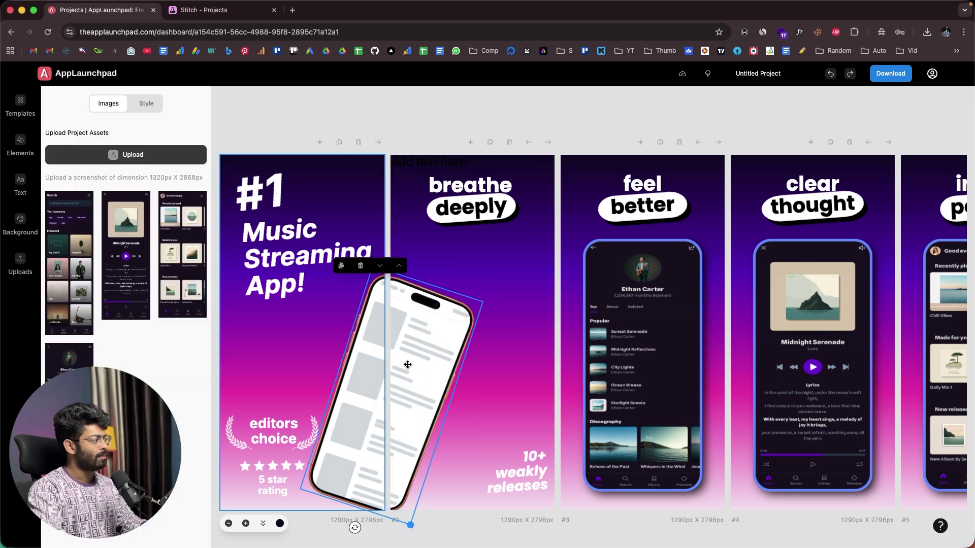
left_click(69, 286)
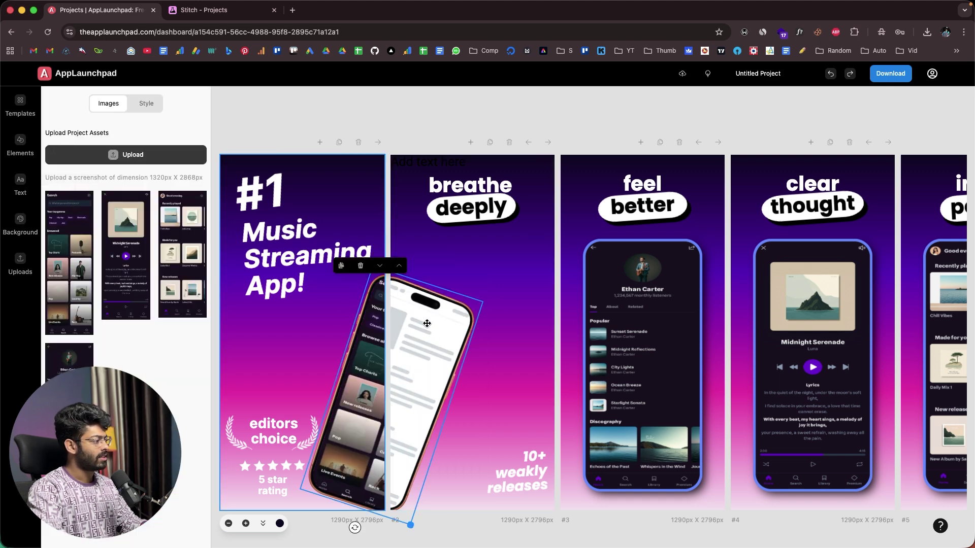
left_click(523, 278)
left_click(450, 340)
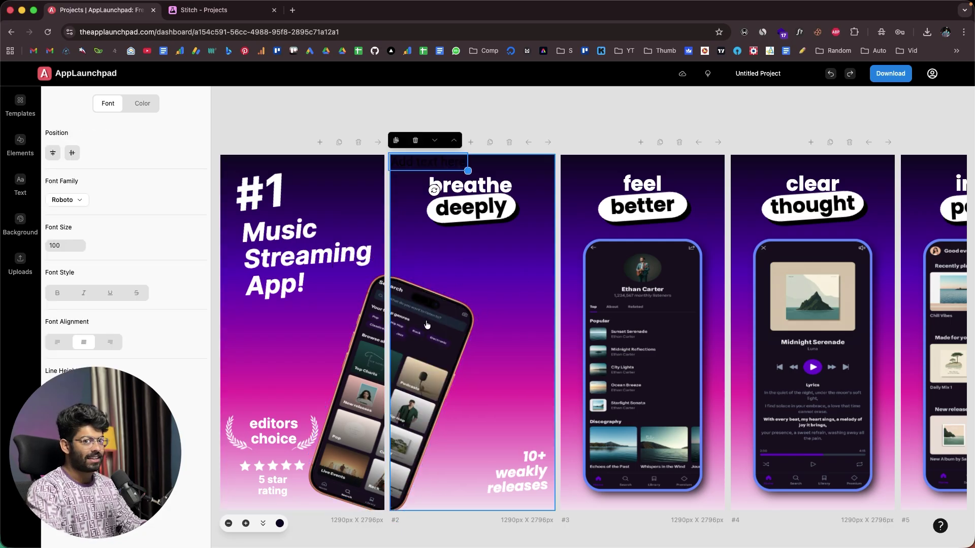
- Undo the phone frame replacement on the first two screenshots, back to the original tilted Search mockups
left_click(831, 74)
left_click(830, 74)
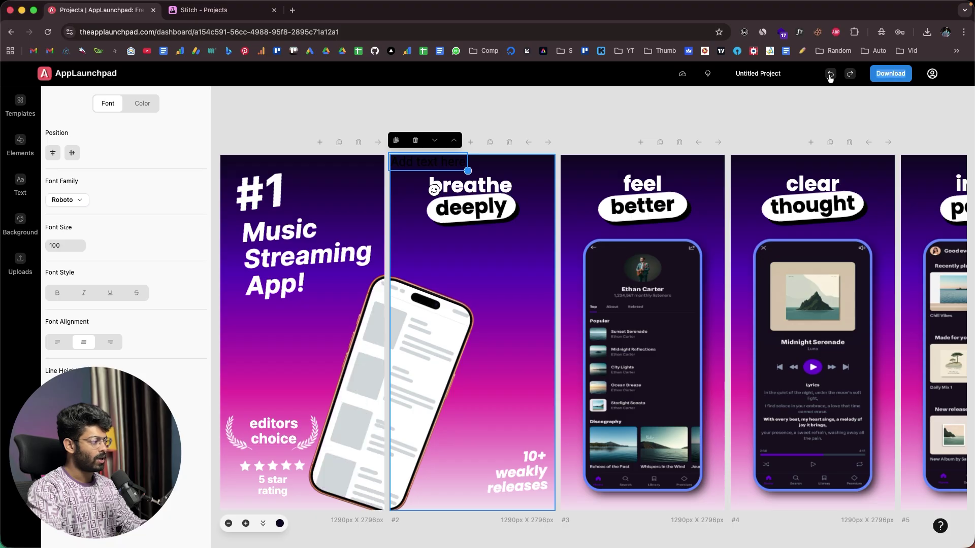
left_click(830, 74)
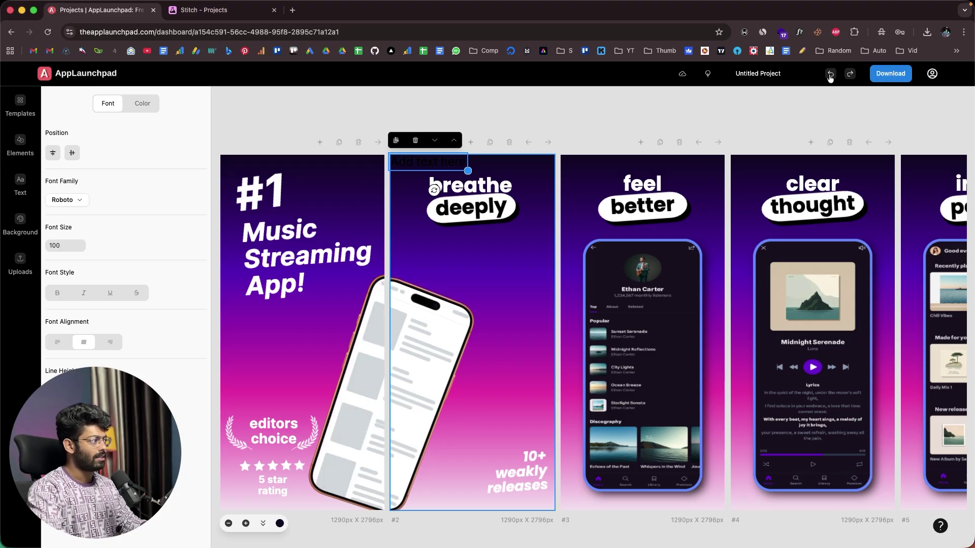
left_click(830, 75)
left_click(831, 74)
left_click(831, 74)
left_click(830, 74)
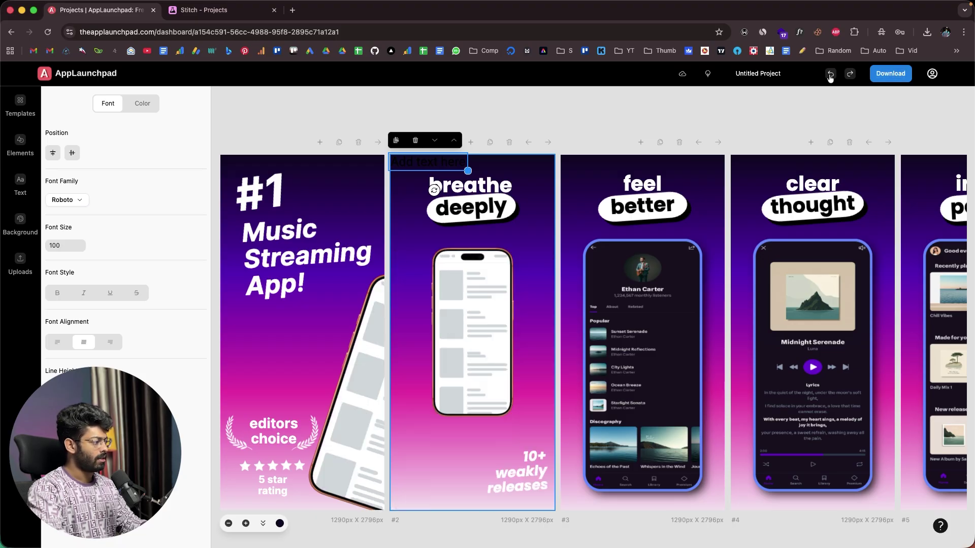
left_click(830, 75)
left_click(830, 75)
left_click(830, 75)
left_click(831, 75)
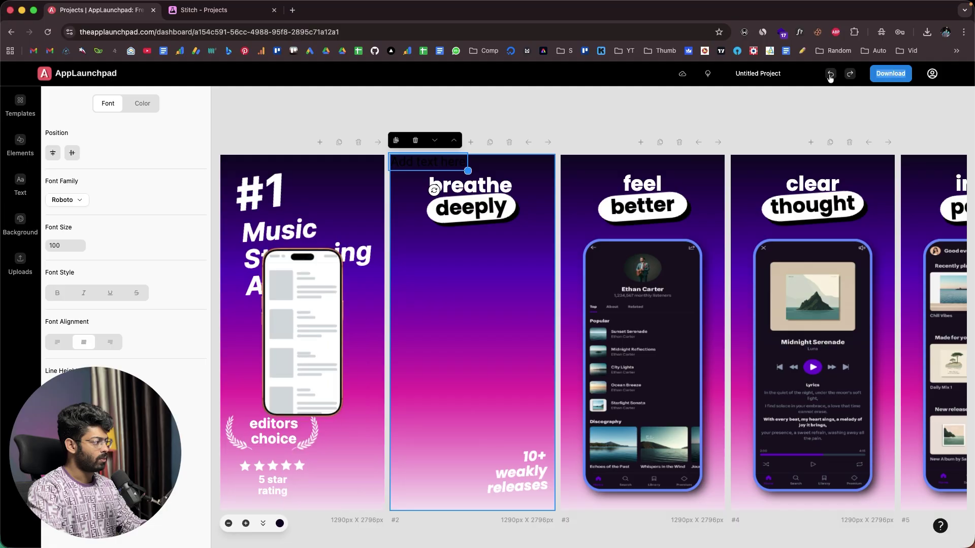
left_click(830, 75)
left_click(830, 75)
left_click(830, 74)
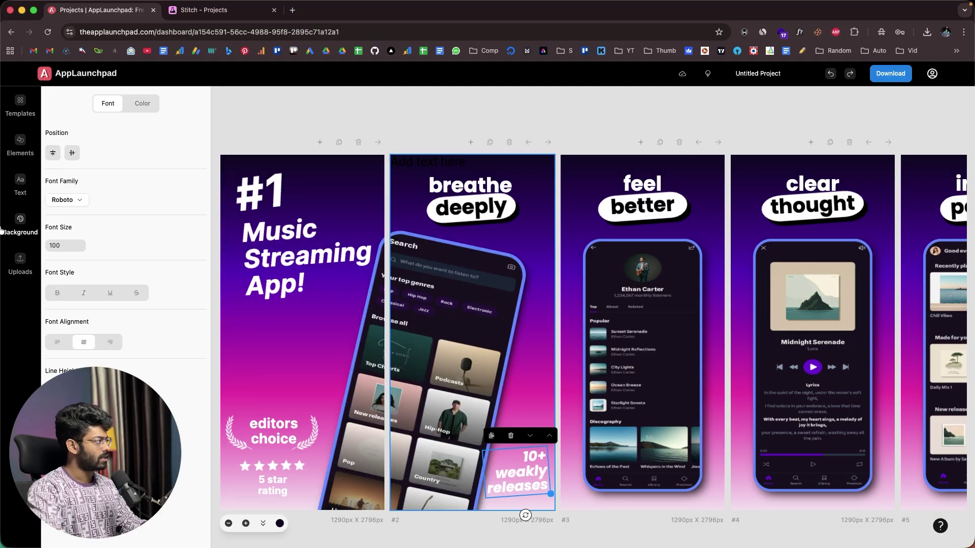
- Try adding an iPhone 17 Pro Max Orange frame to the second screenshot, and remove it again
key("Escape")
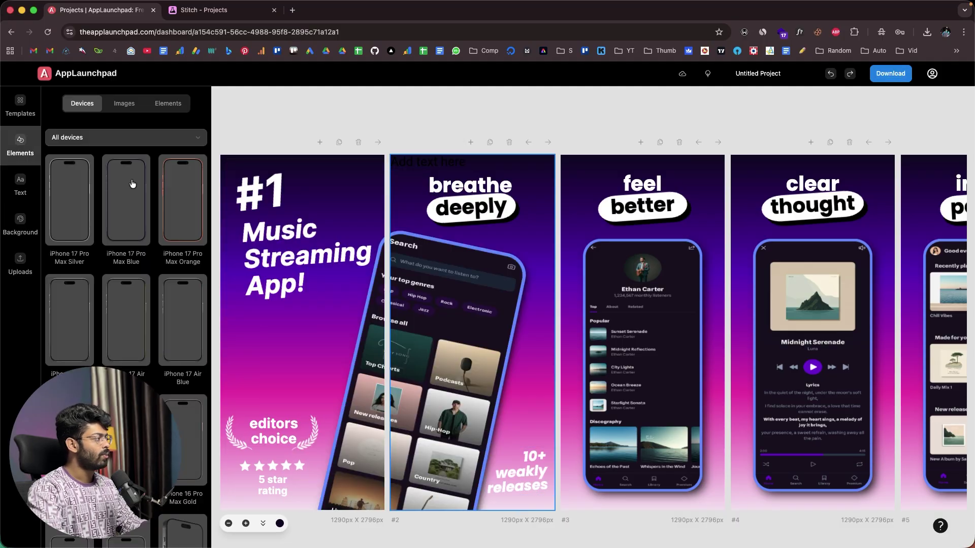
scroll(131, 184, "down", 5)
scroll(131, 183, "down", 10)
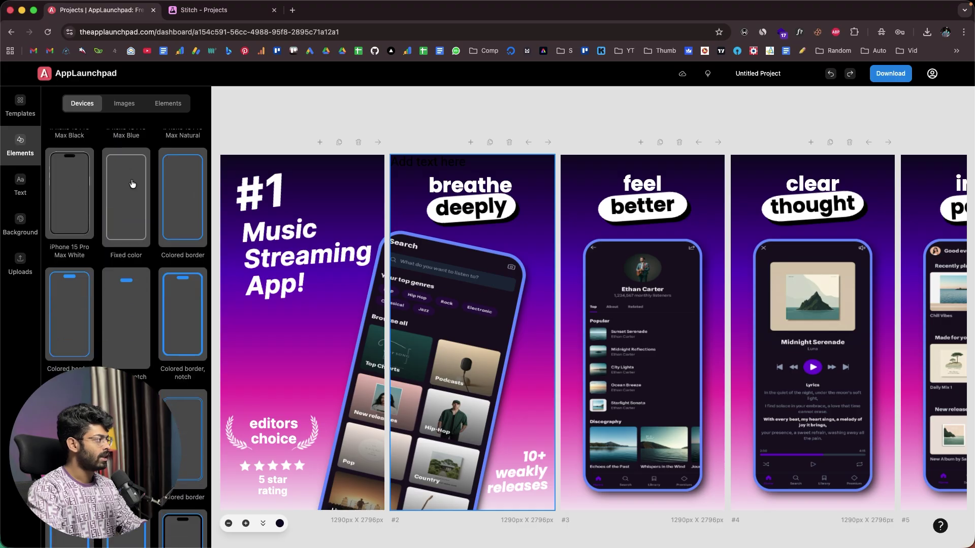
scroll(132, 184, "up", 15)
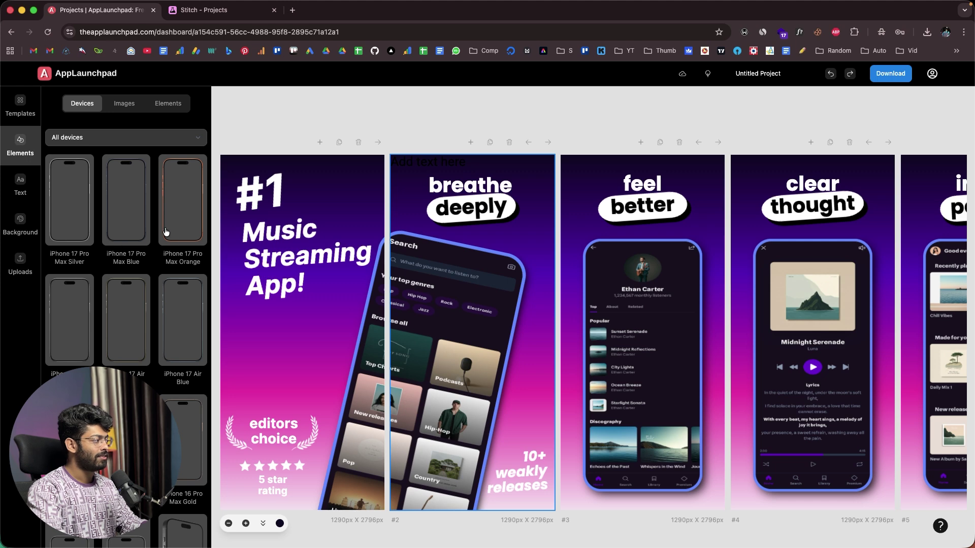
left_click(166, 232)
left_click(122, 104)
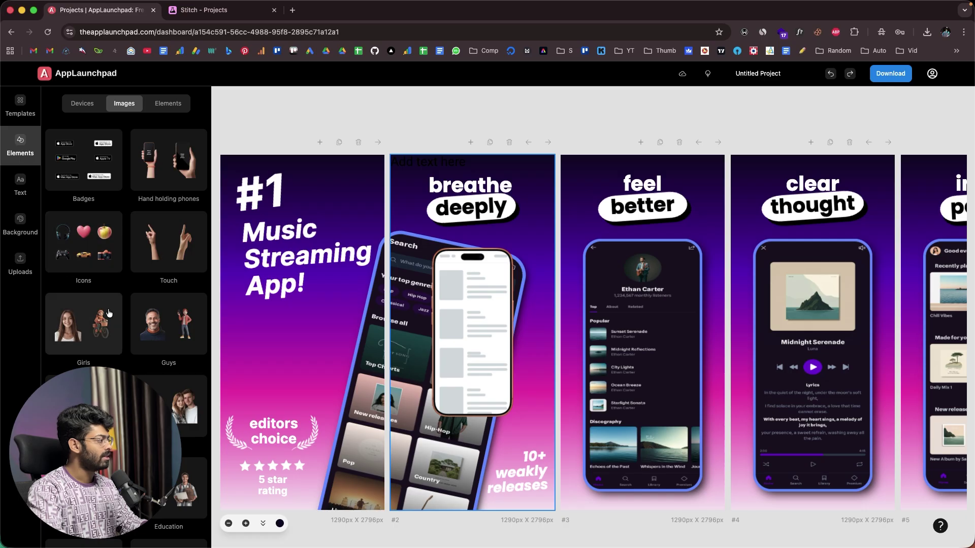
left_click(172, 230)
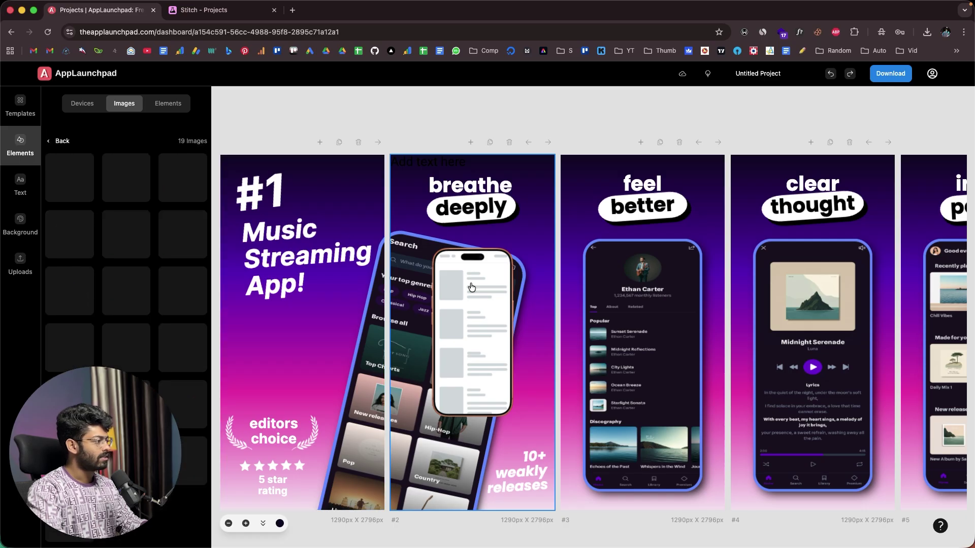
left_click(21, 262)
left_click(20, 224)
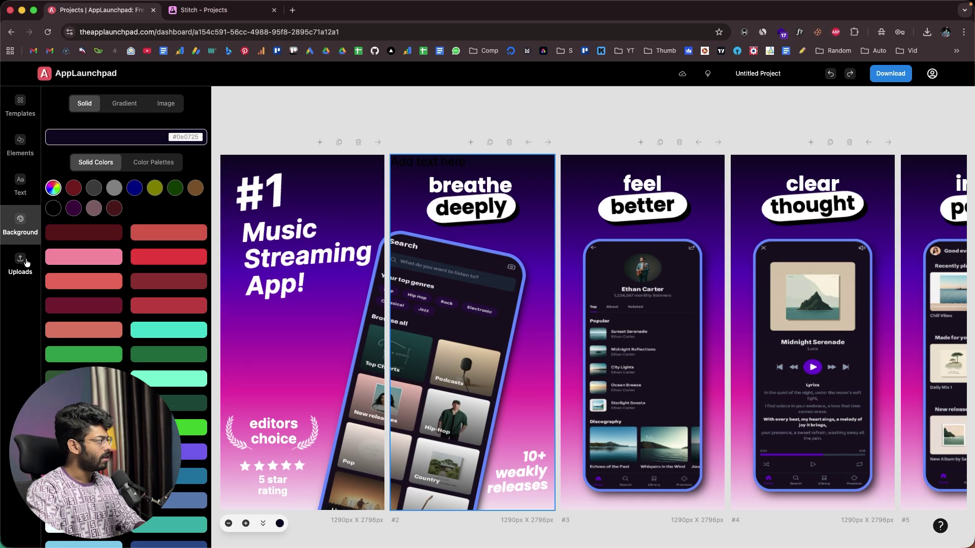
- Try placing a pointing-hand image from the Touch collection on the second screenshot, and delete it again
left_click(21, 140)
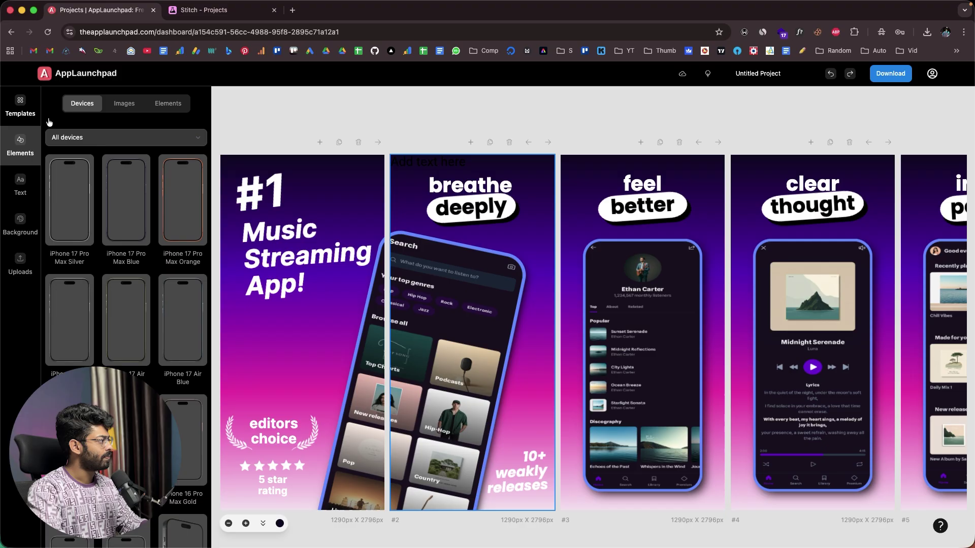
left_click(132, 104)
left_click(178, 249)
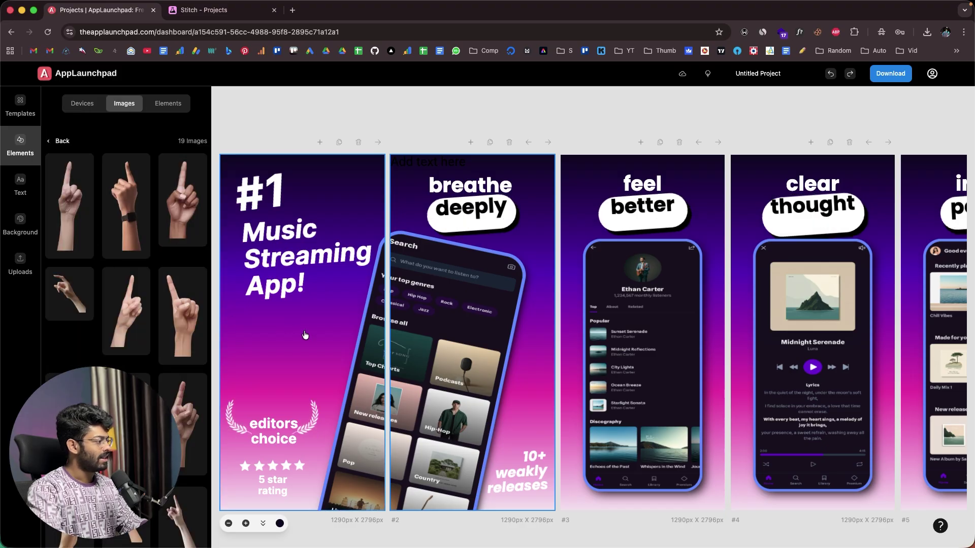
left_click(483, 357)
left_click_drag(477, 335, 534, 402)
key("BackSpace")
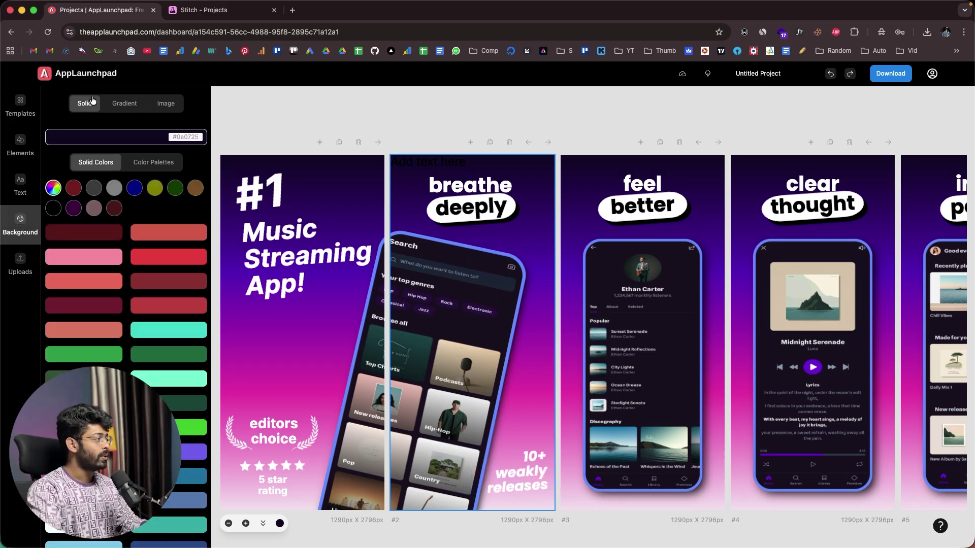
- Examine the available background images, the image categories and the graphic element collections
left_click(166, 104)
left_click(21, 104)
left_click(29, 158)
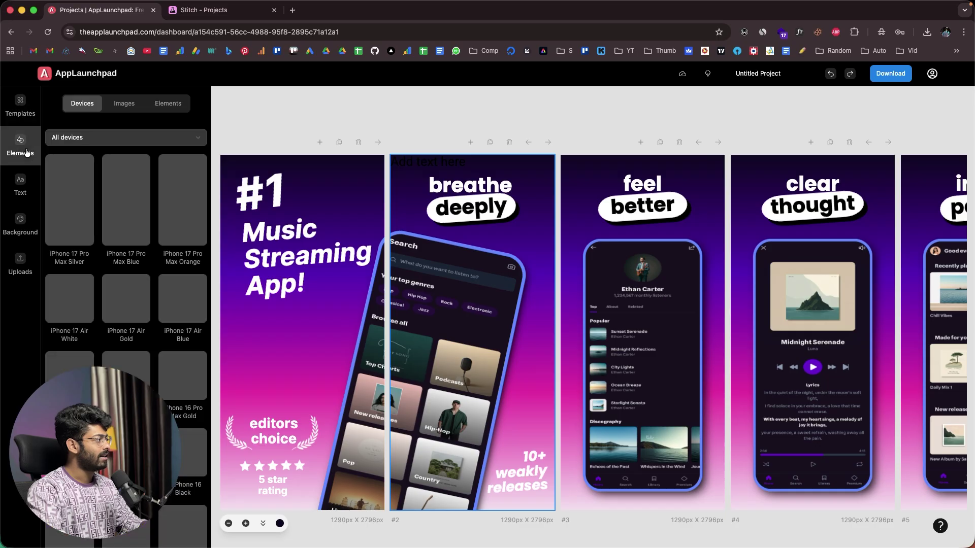
left_click(123, 104)
left_click(168, 104)
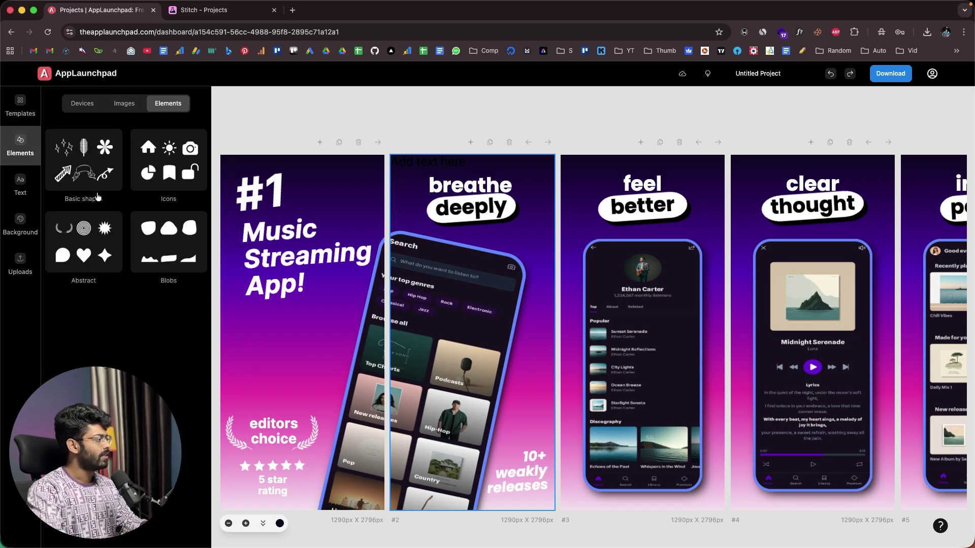
- Browse the template library, choosing the pink shopping template and cancelling its use
left_click(20, 106)
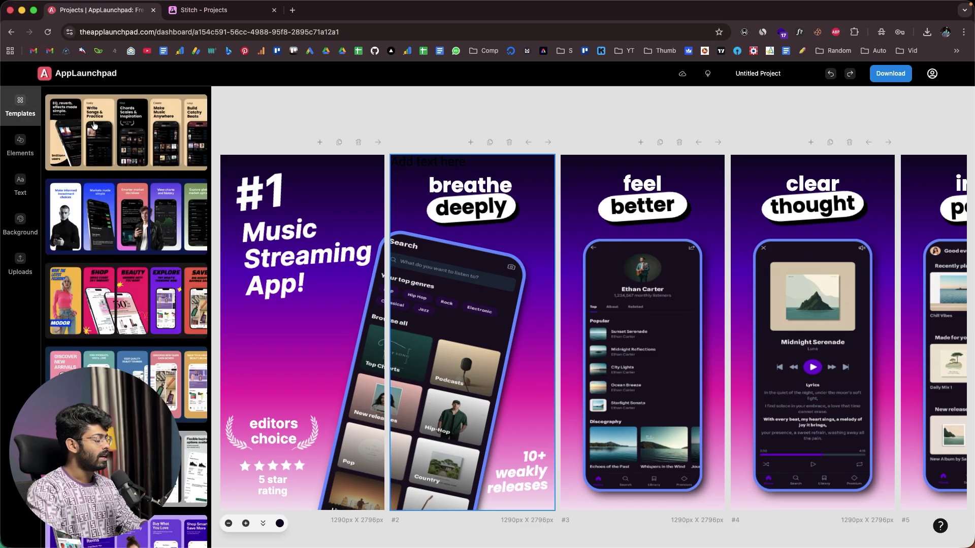
scroll(144, 161, "down", 15)
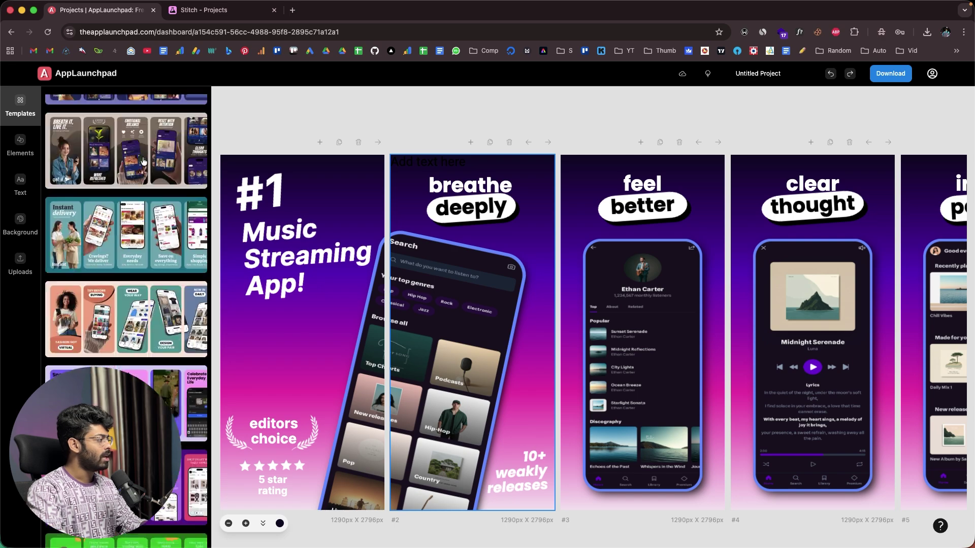
scroll(144, 160, "down", 10)
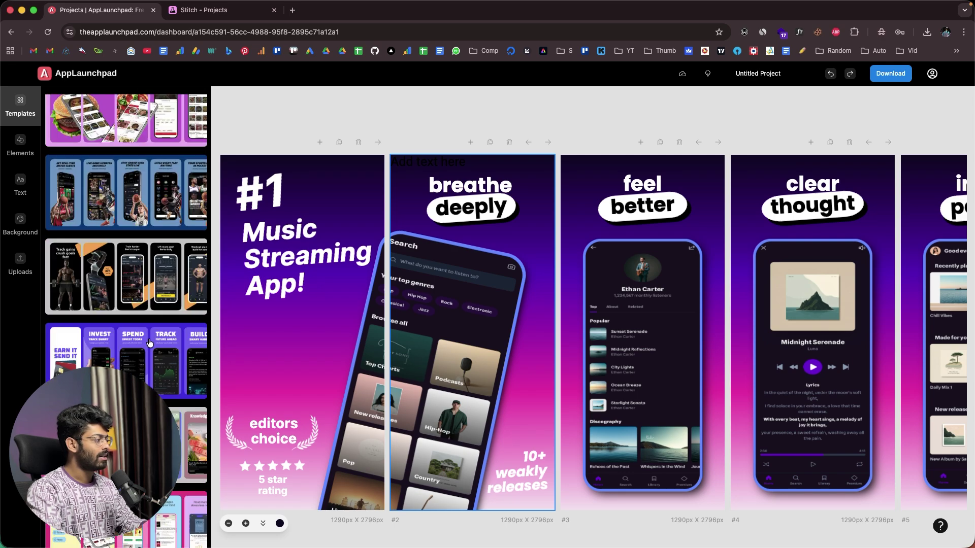
scroll(149, 343, "down", 10)
scroll(149, 343, "down", 5)
left_click(123, 324)
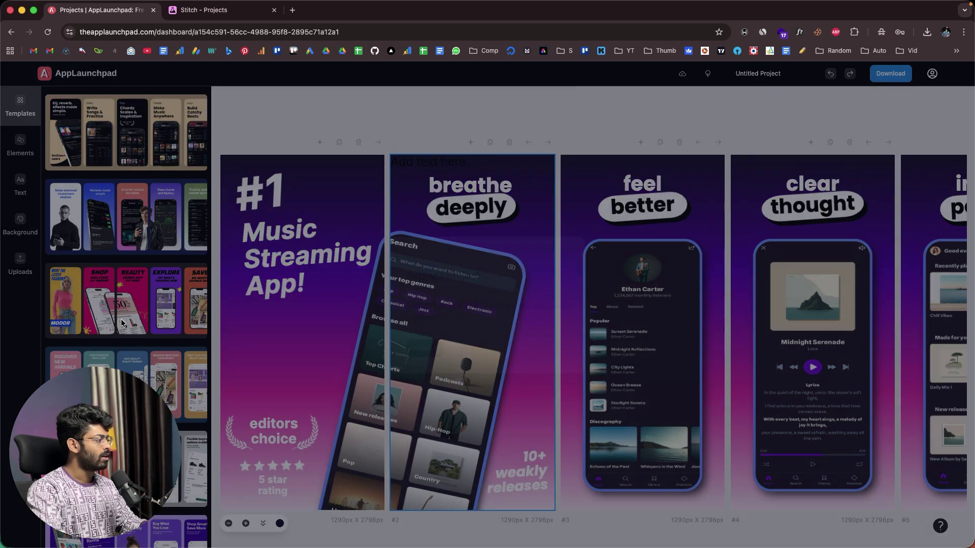
left_click(564, 254)
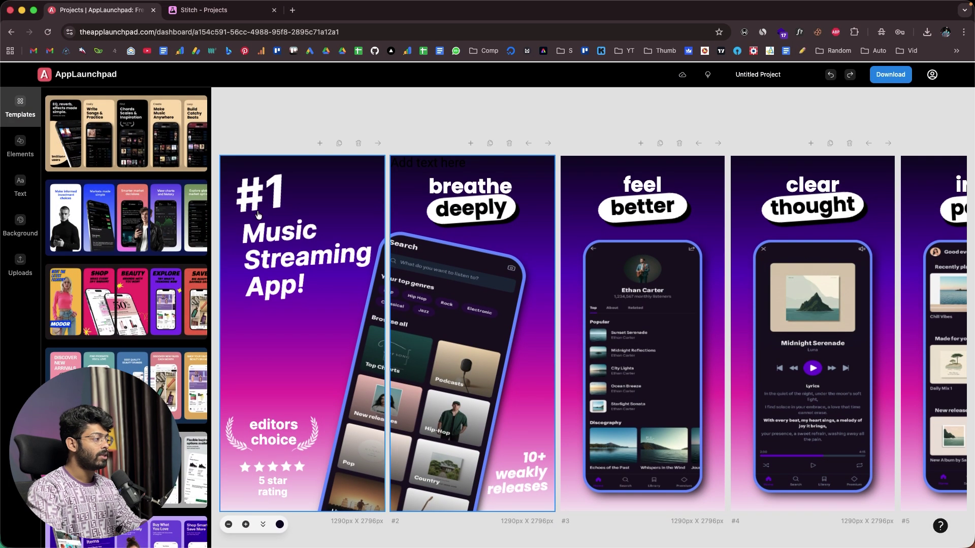
- Review the whole screenshot set and export it as PNG images
scroll(312, 271, "right", 3)
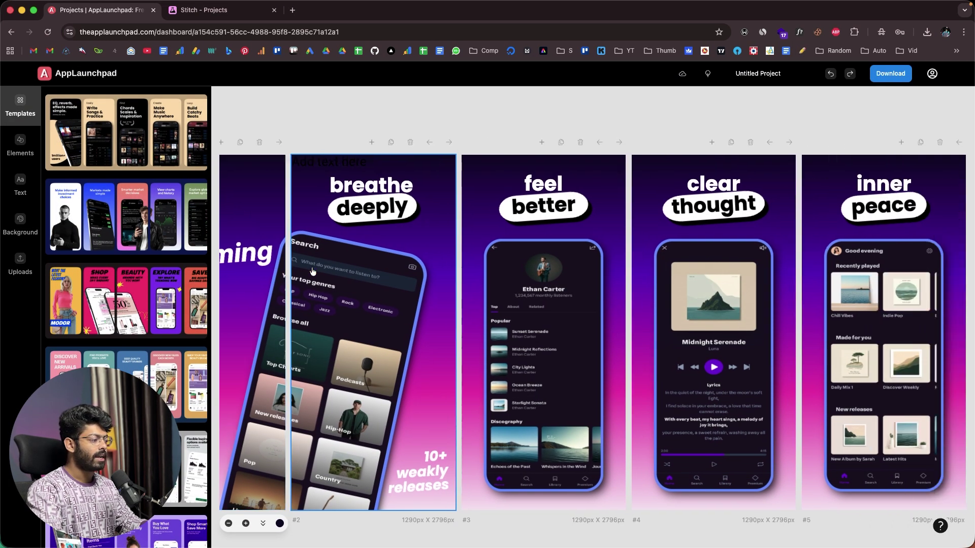
scroll(313, 271, "left", 3)
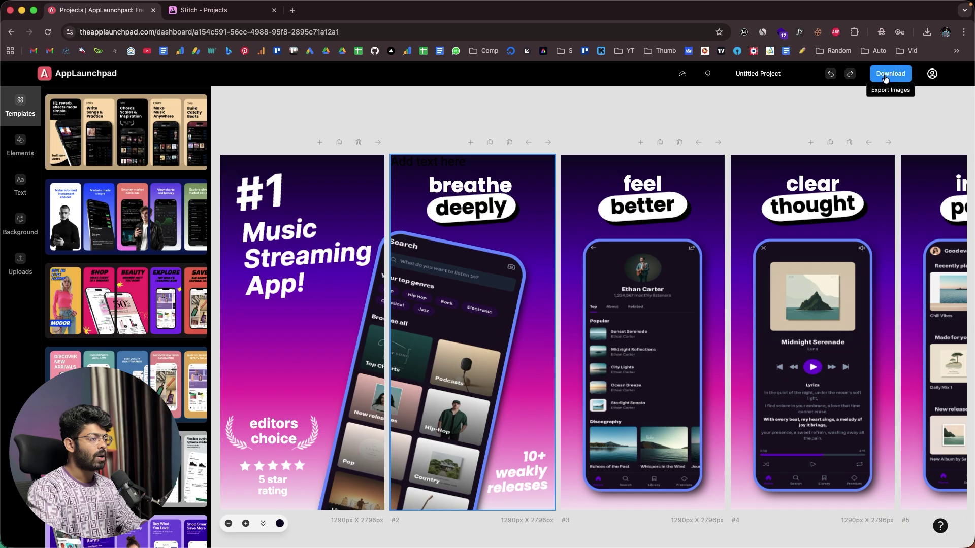
left_click(885, 76)
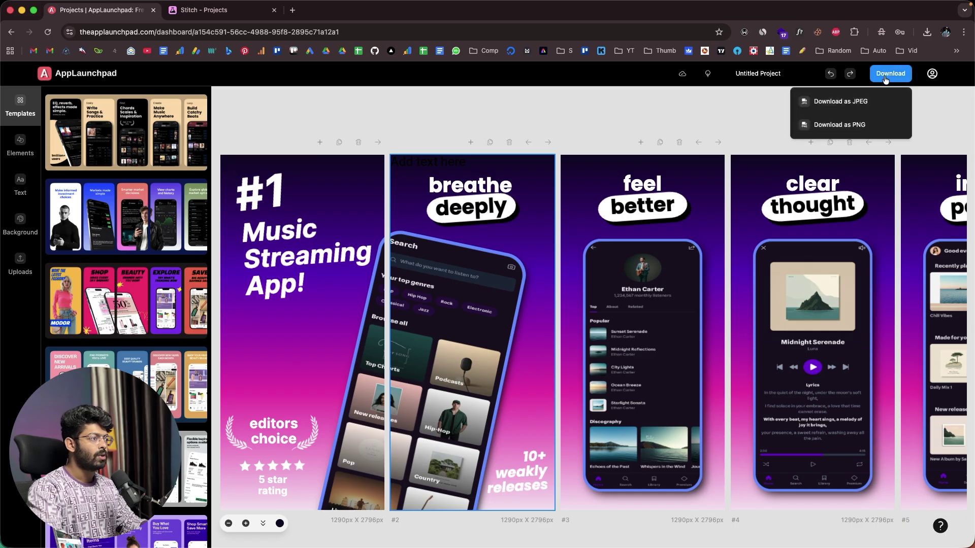
left_click(866, 125)
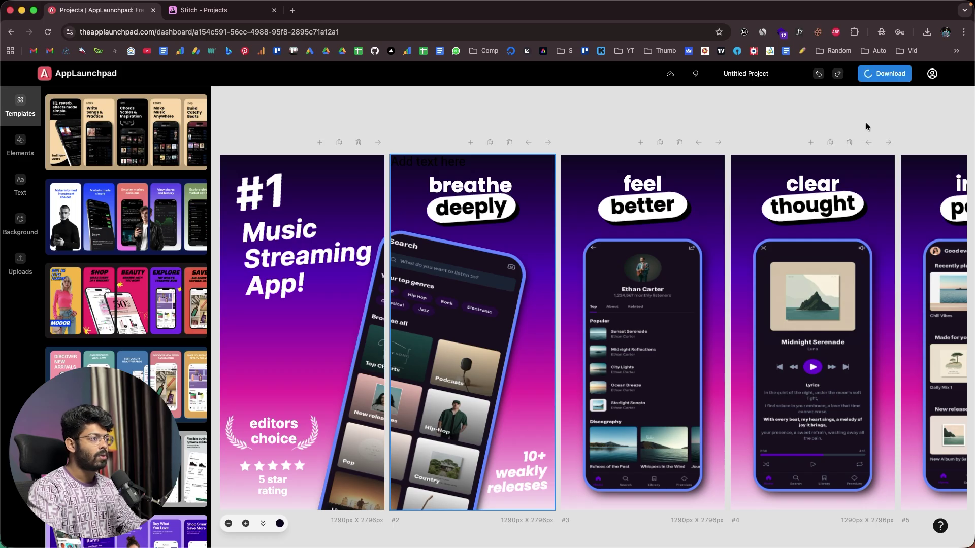
scroll(306, 275, "right", 3)
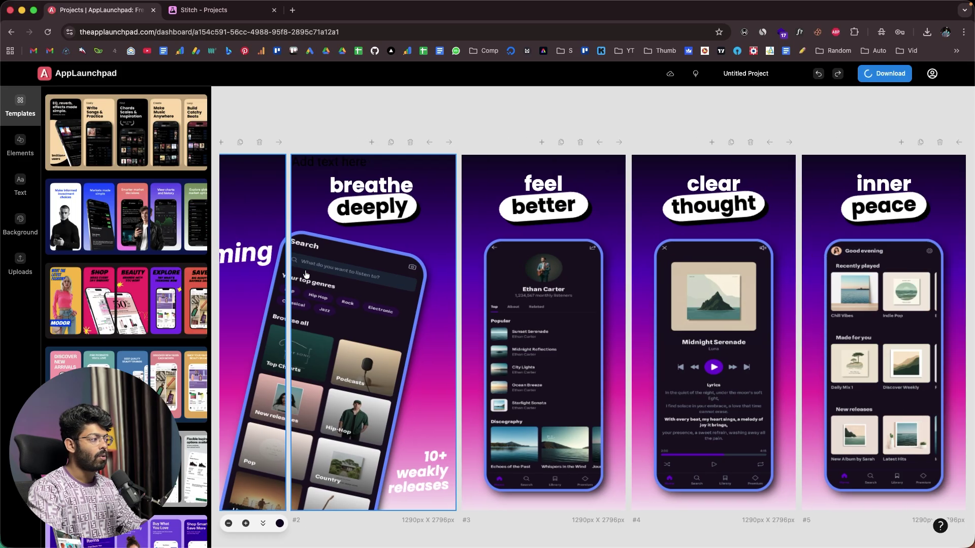
scroll(427, 265, "left", 3)
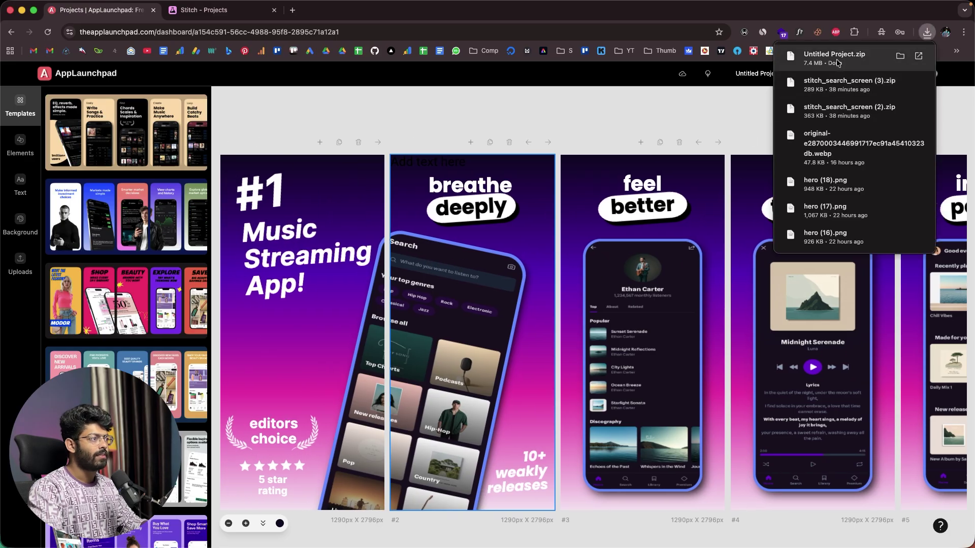
- Extract the downloaded Untitled Project.zip and open its Untitled Project folder in Finder
left_click(918, 55)
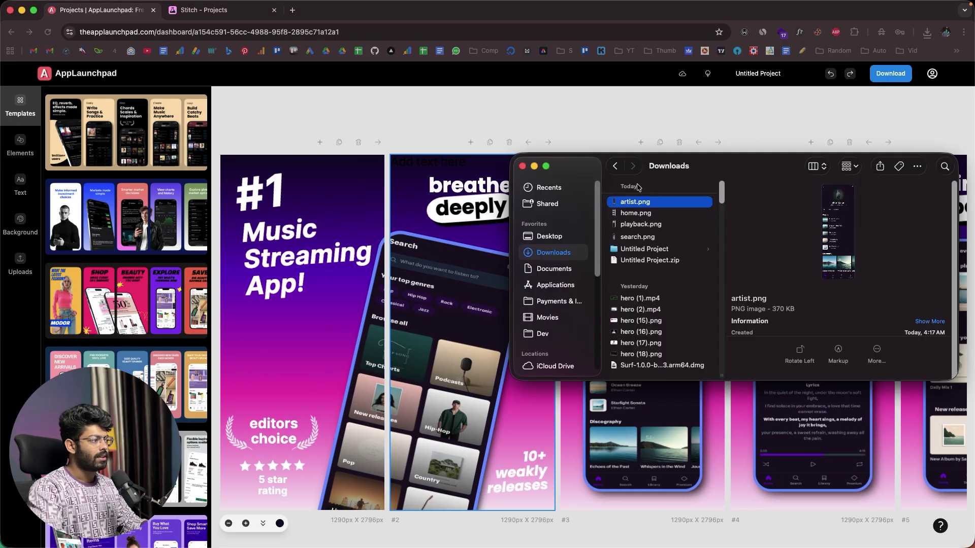
left_click(698, 249)
left_click(779, 211)
- Preview the exported PNG images one after another, starting with image1.png, and return to the AppLaunchpad project
key("space")
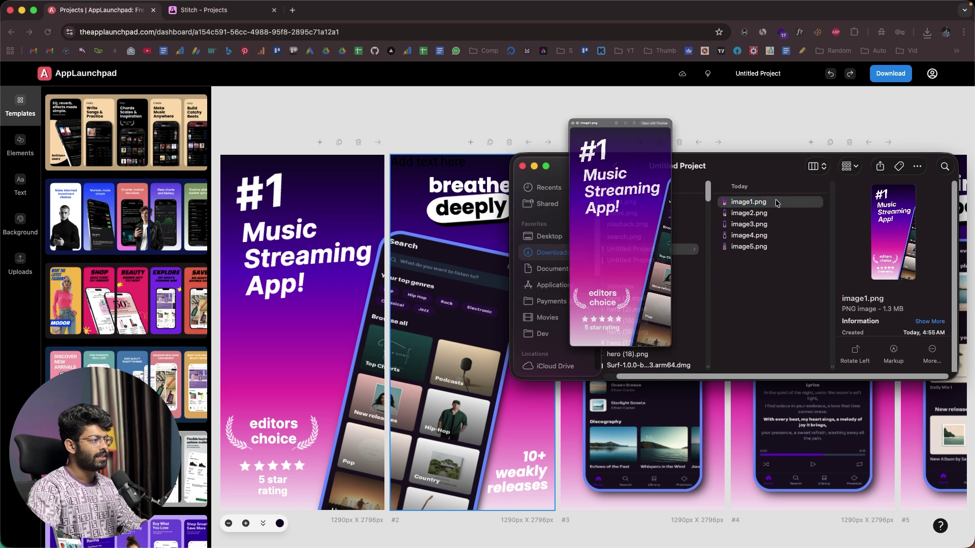
key("Down")
key("Down")
key("Down")
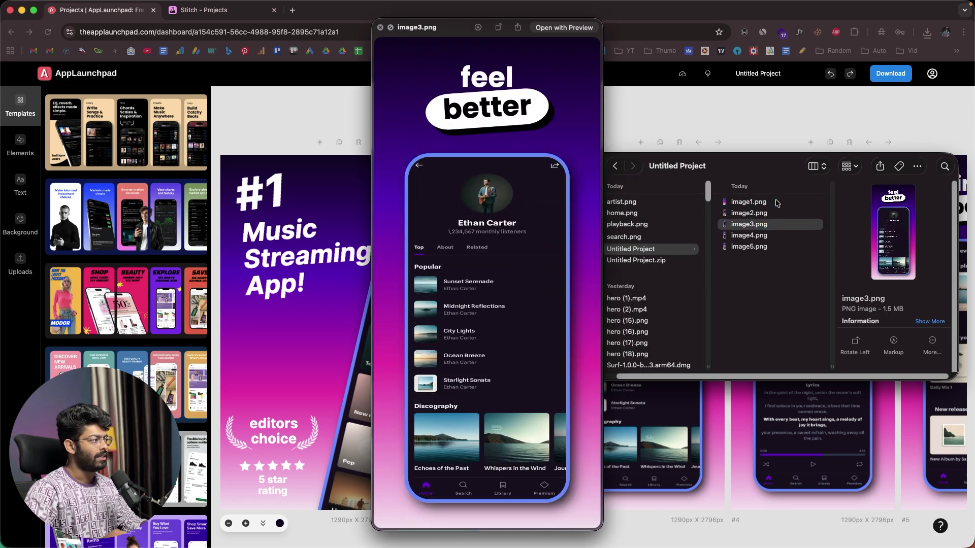
key("Up")
key("Up")
key("Up")
key("Up")
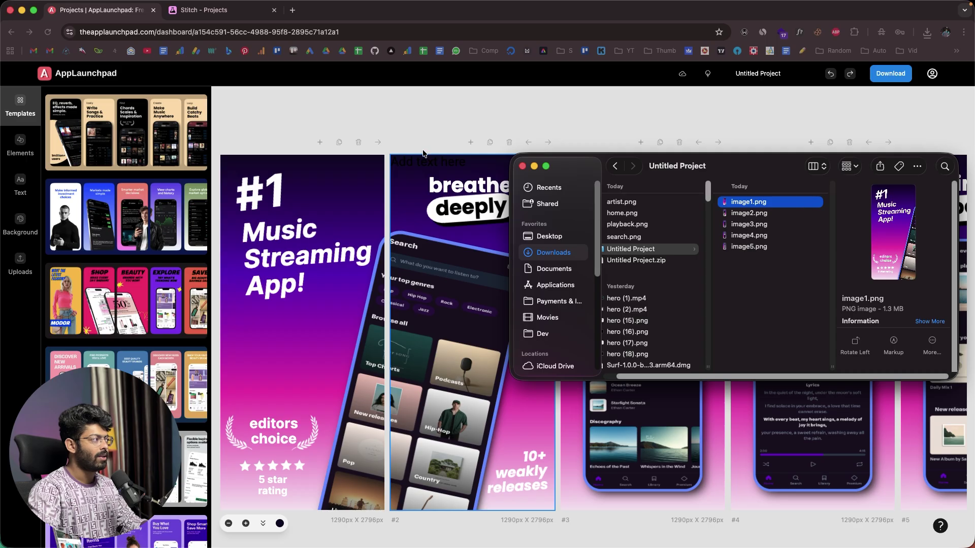
left_click(406, 112)
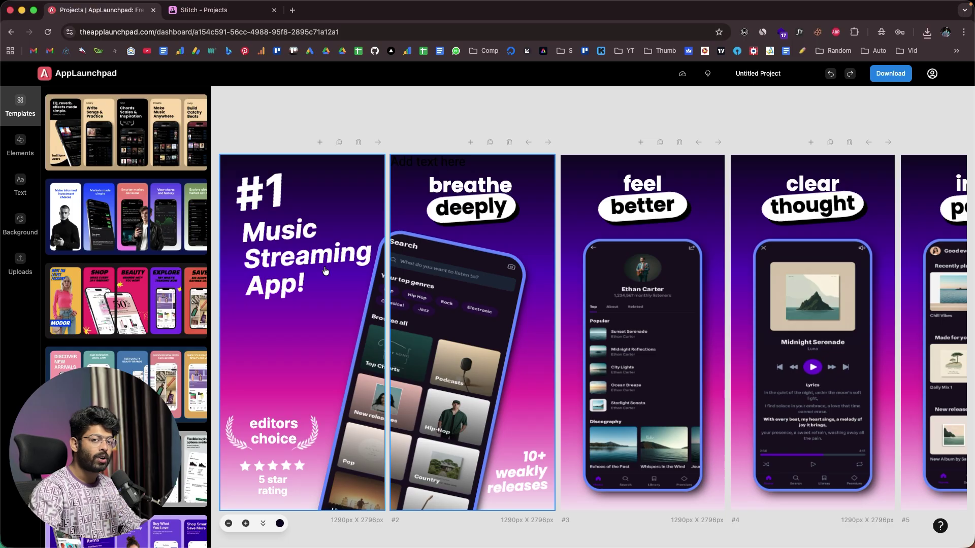
left_click(299, 217)
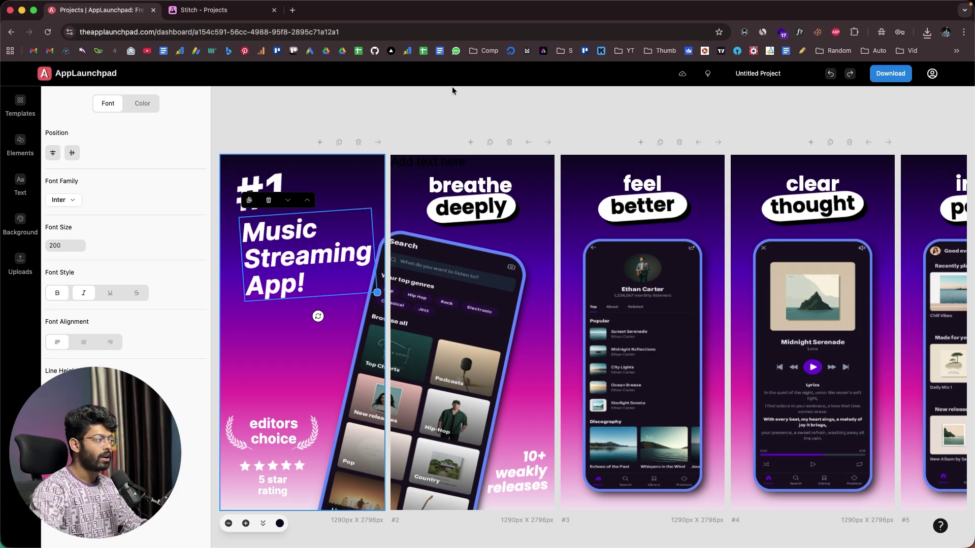
left_click(348, 136)
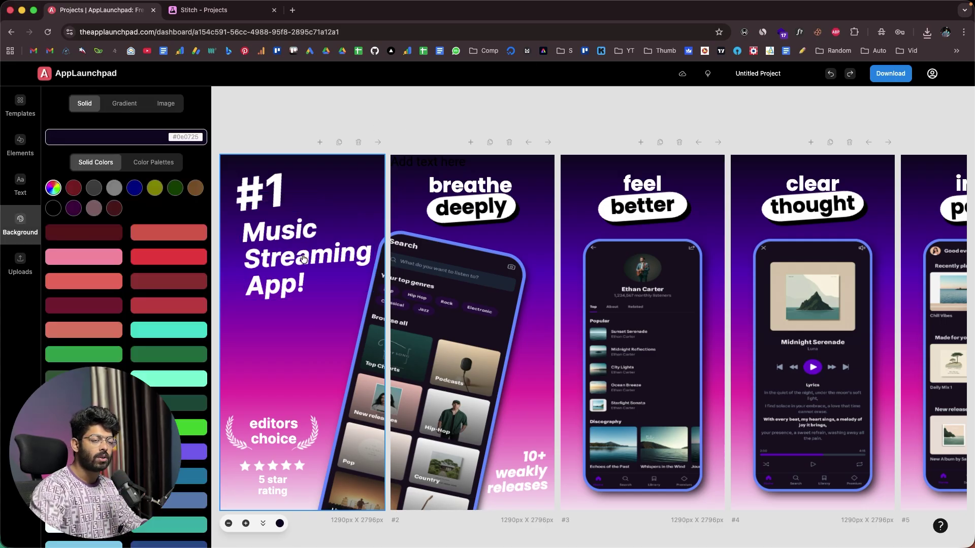